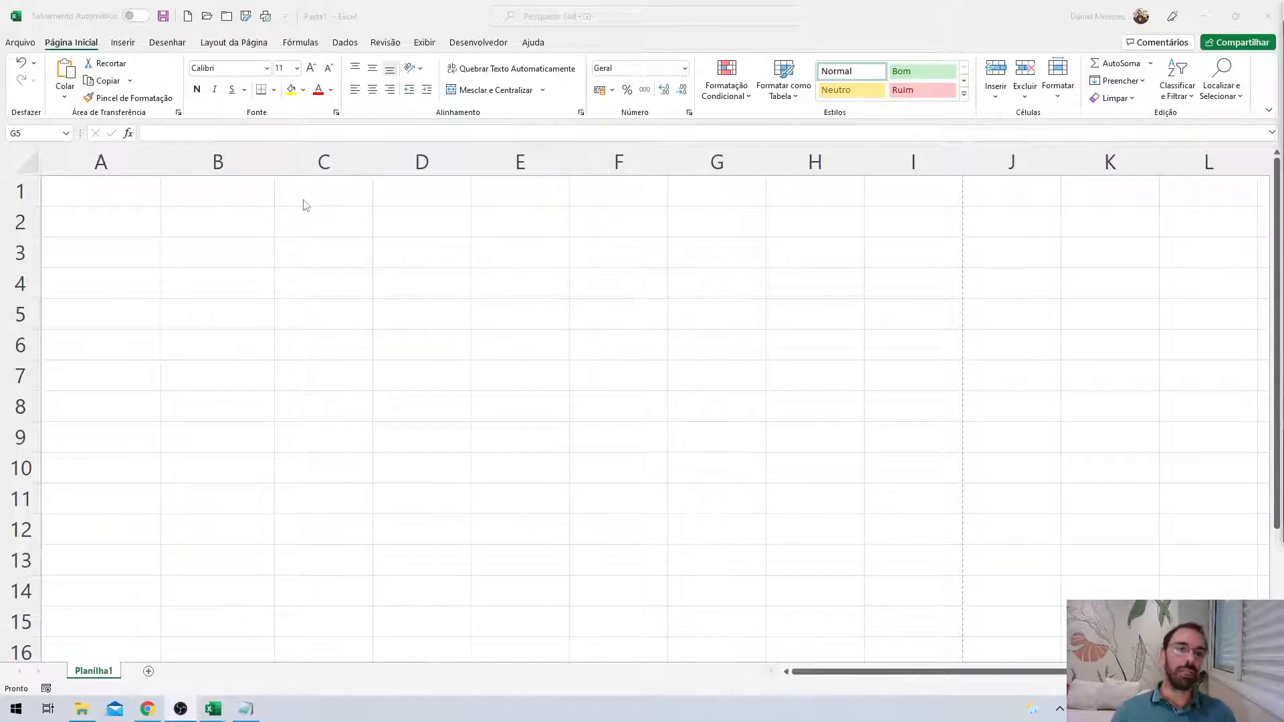
# Activate the blank Pasta1 workbook window in Excel.
pyautogui.click(252, 339)
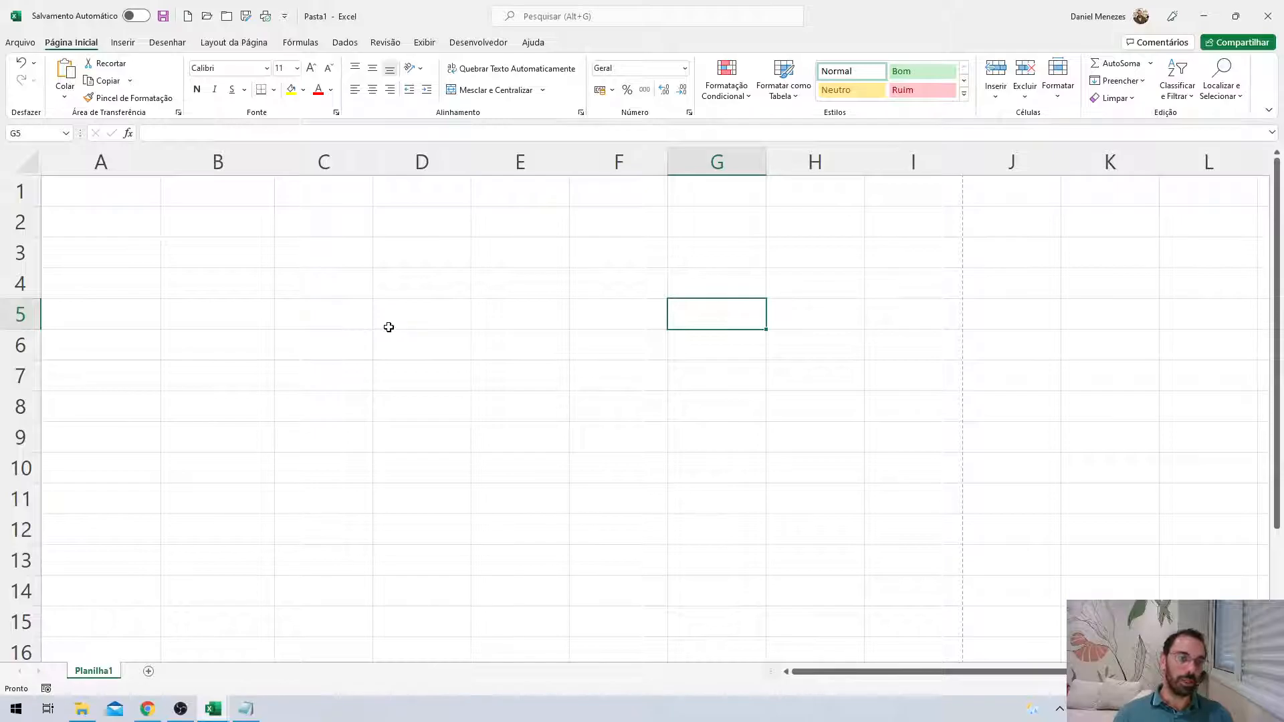
pyautogui.click(32, 43)
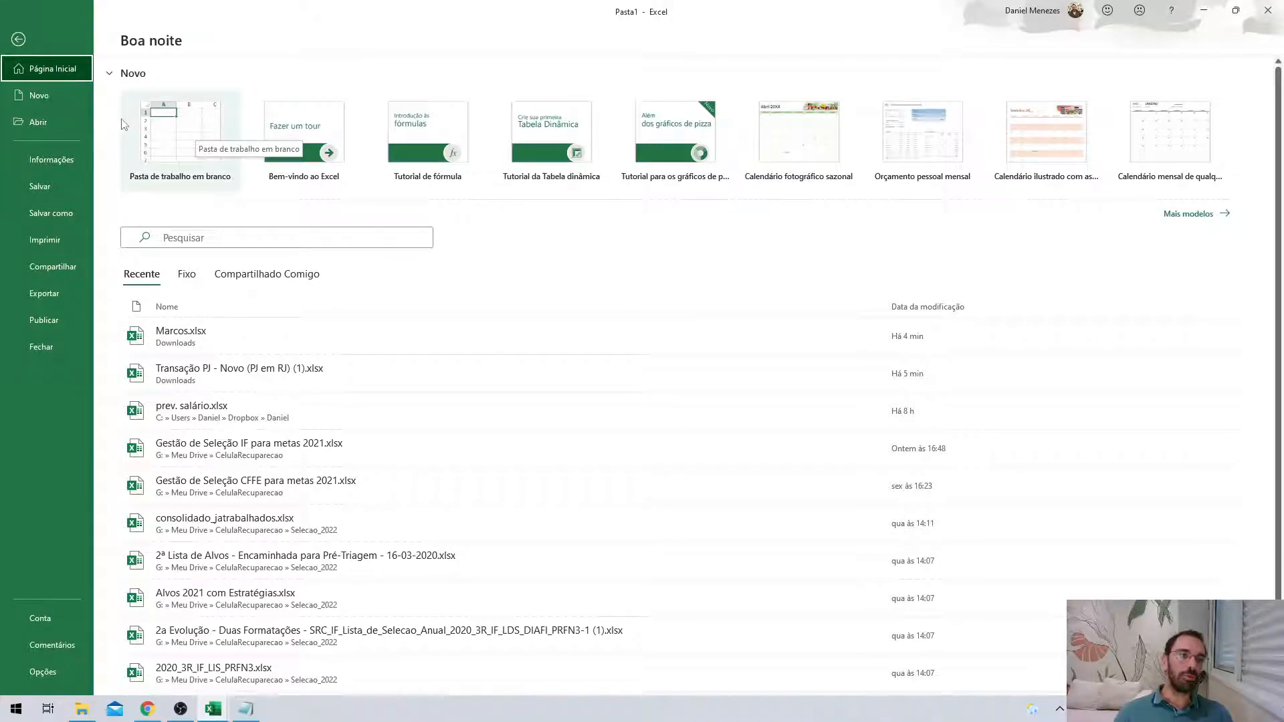
pyautogui.click(28, 38)
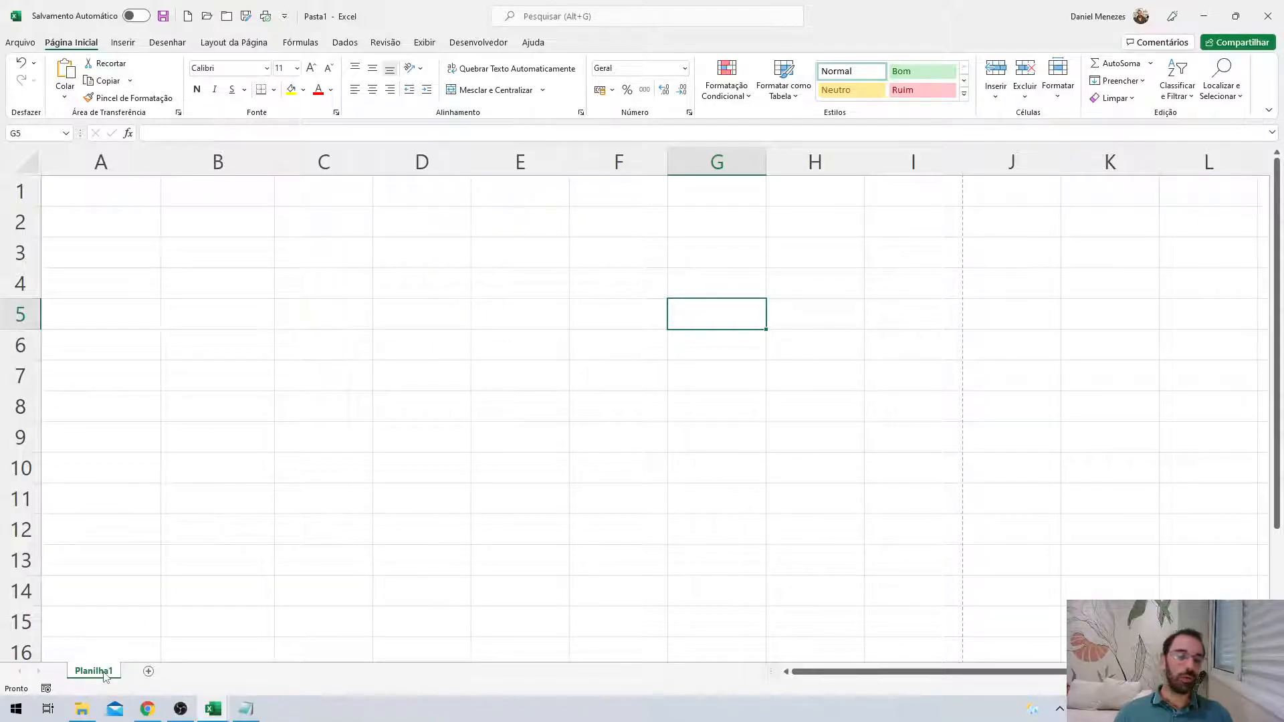
# Add four new sheets, Planilha2 through Planilha5.
pyautogui.click(149, 671)
pyautogui.click(203, 673)
pyautogui.click(257, 673)
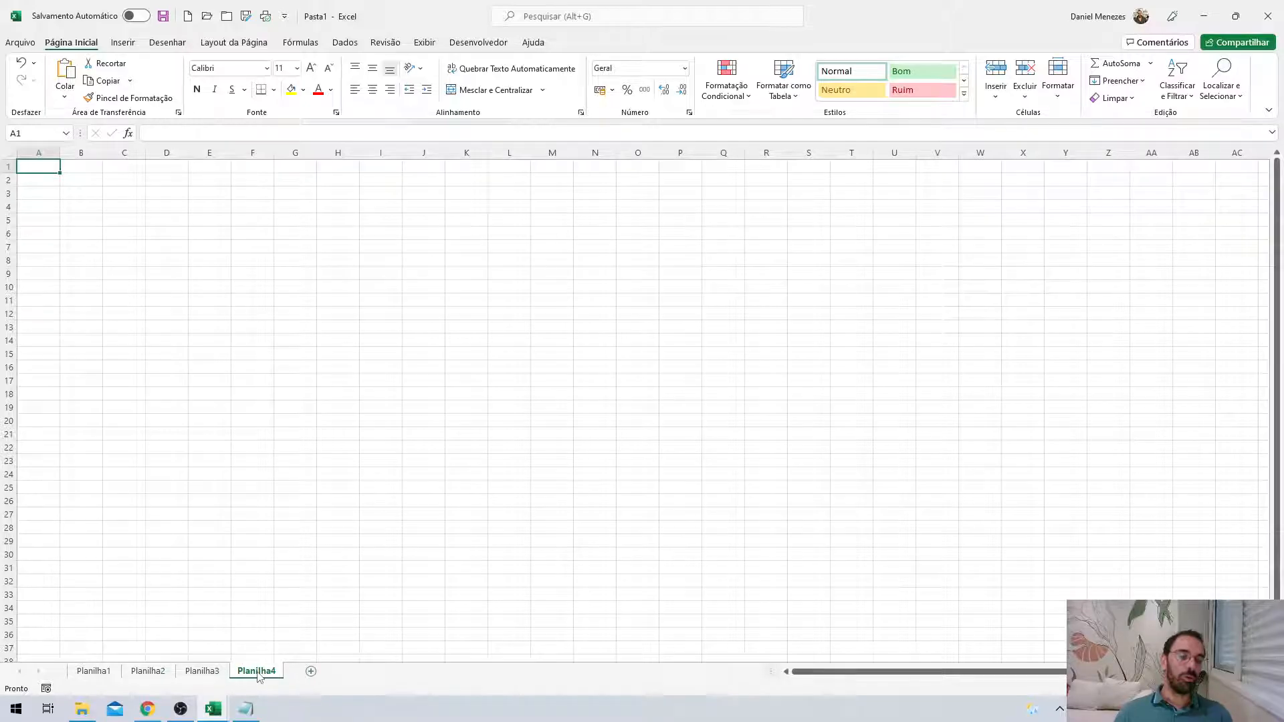
pyautogui.click(311, 671)
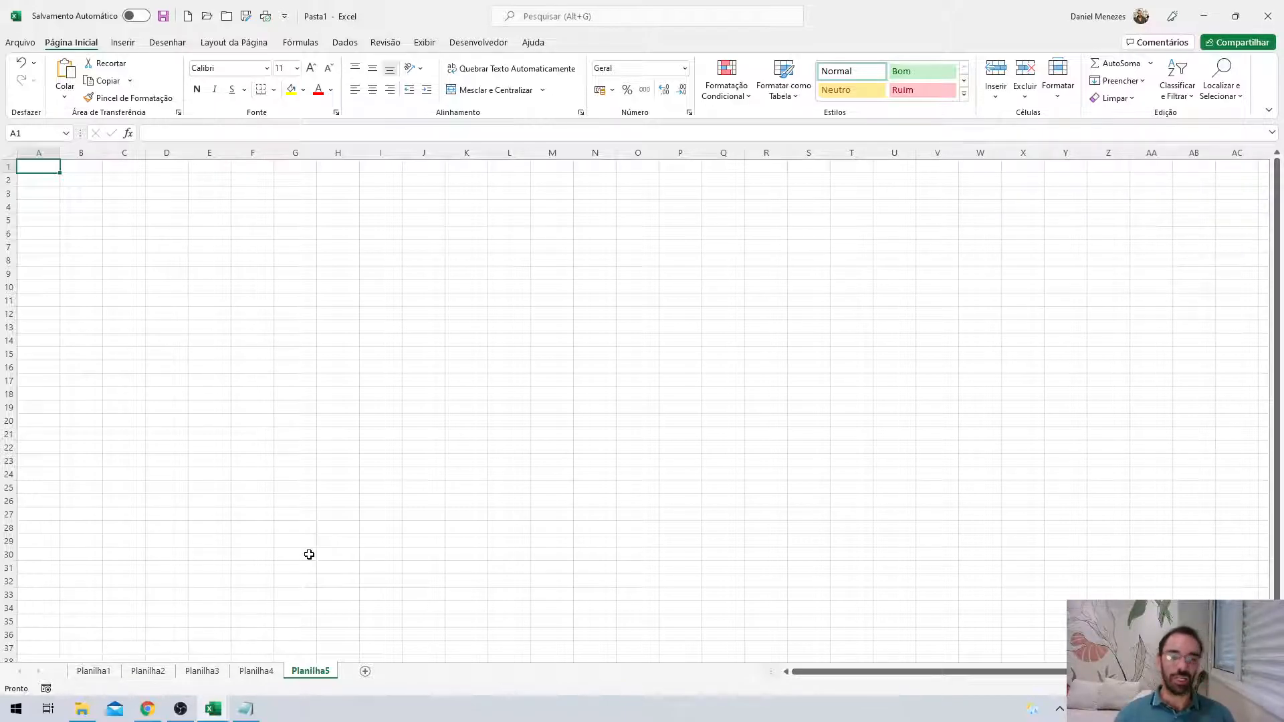
# Look through each sheet from Planilha1 to Planilha5, ending back on Planilha1.
pyautogui.click(97, 672)
pyautogui.click(148, 671)
pyautogui.click(196, 671)
pyautogui.click(199, 671)
pyautogui.click(256, 671)
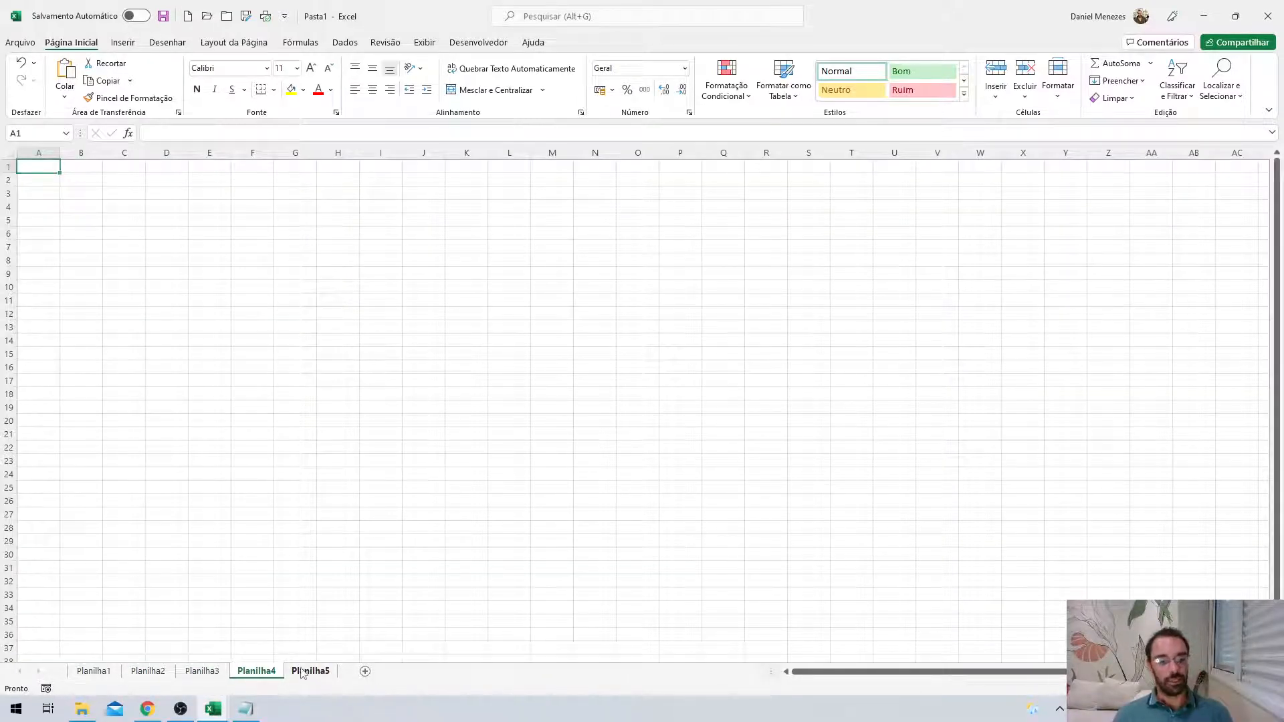
pyautogui.click(308, 671)
pyautogui.click(95, 674)
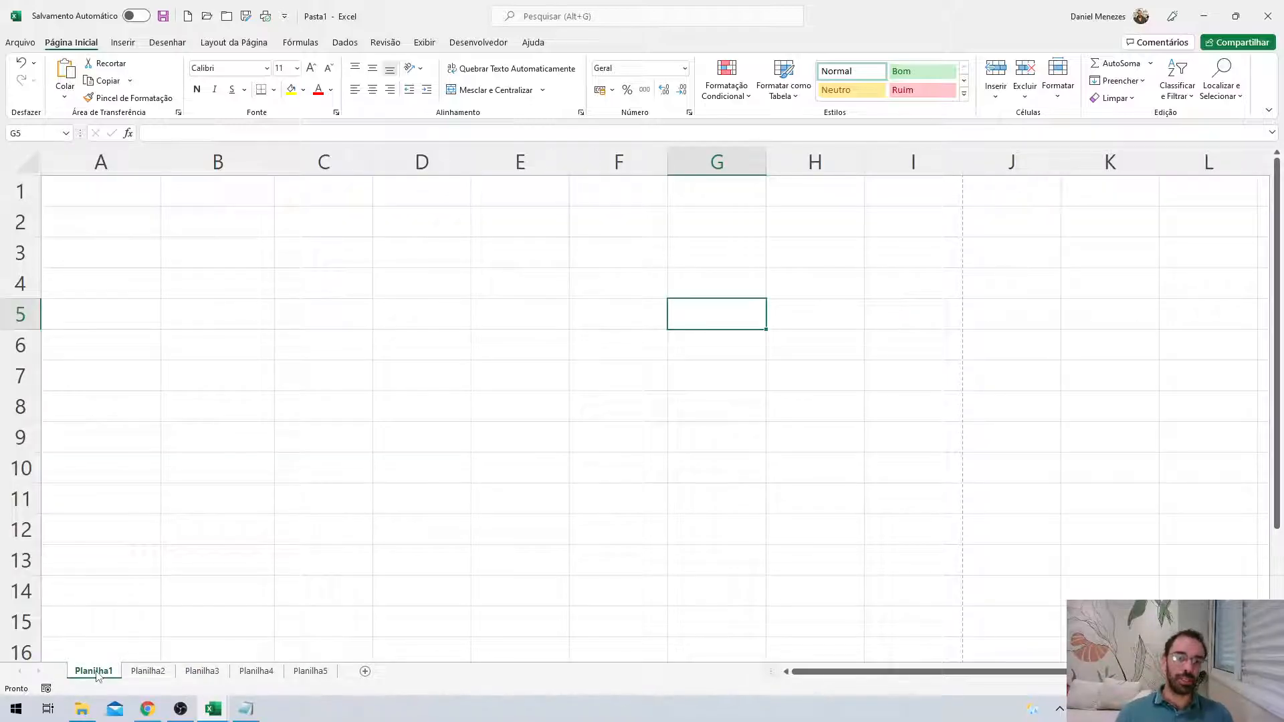
# Delete Planilha5, rename Planilha4 to 'teste', and group the four remaining sheets.
pyautogui.rightClick(310, 674)
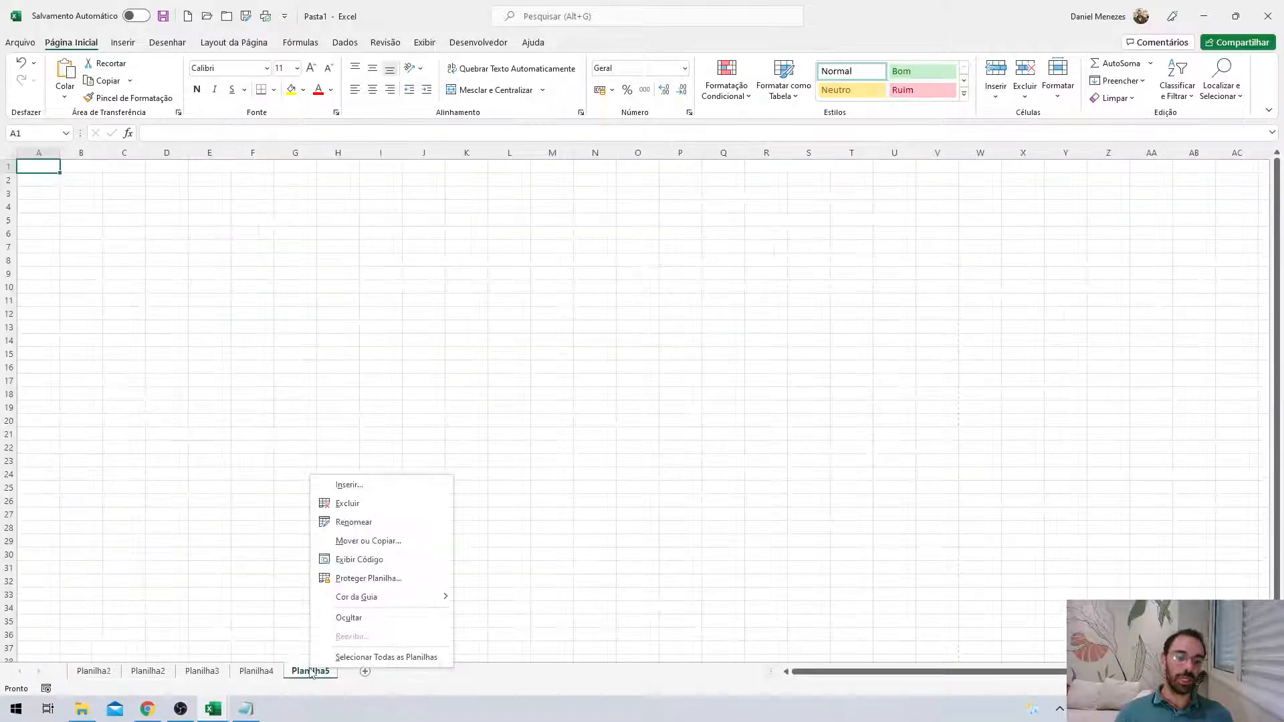
pyautogui.click(361, 505)
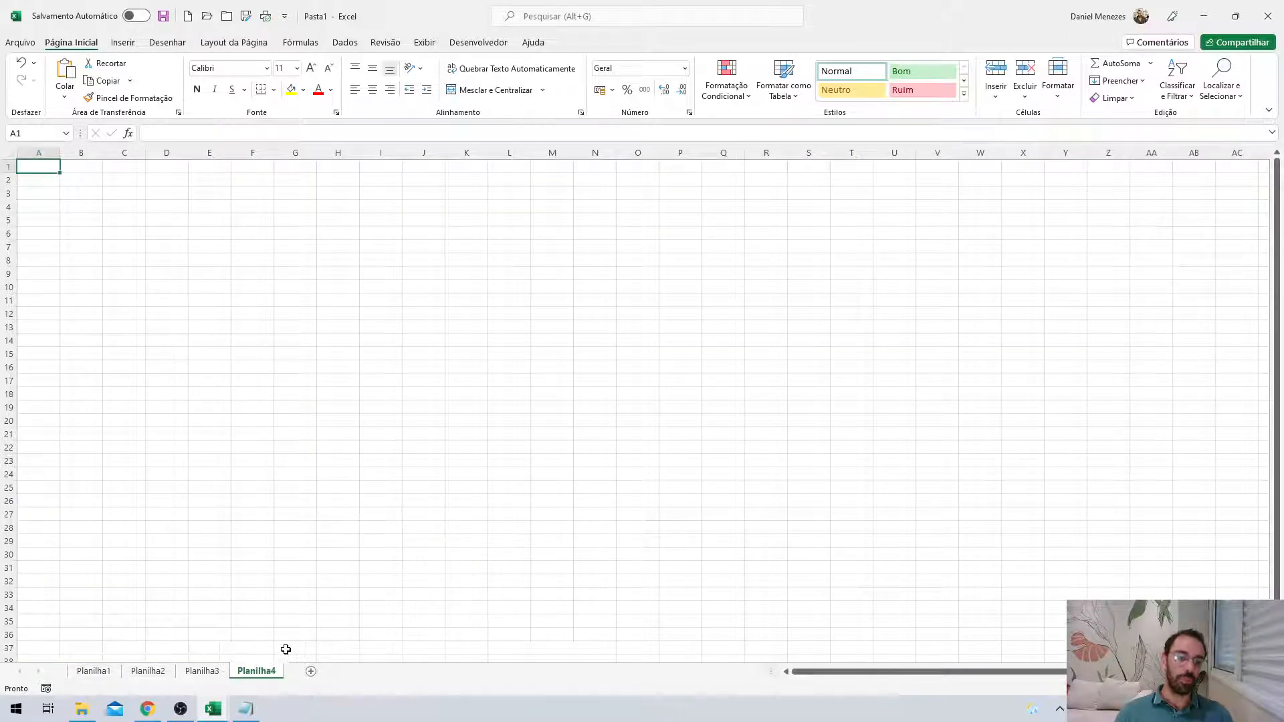
pyautogui.rightClick(258, 672)
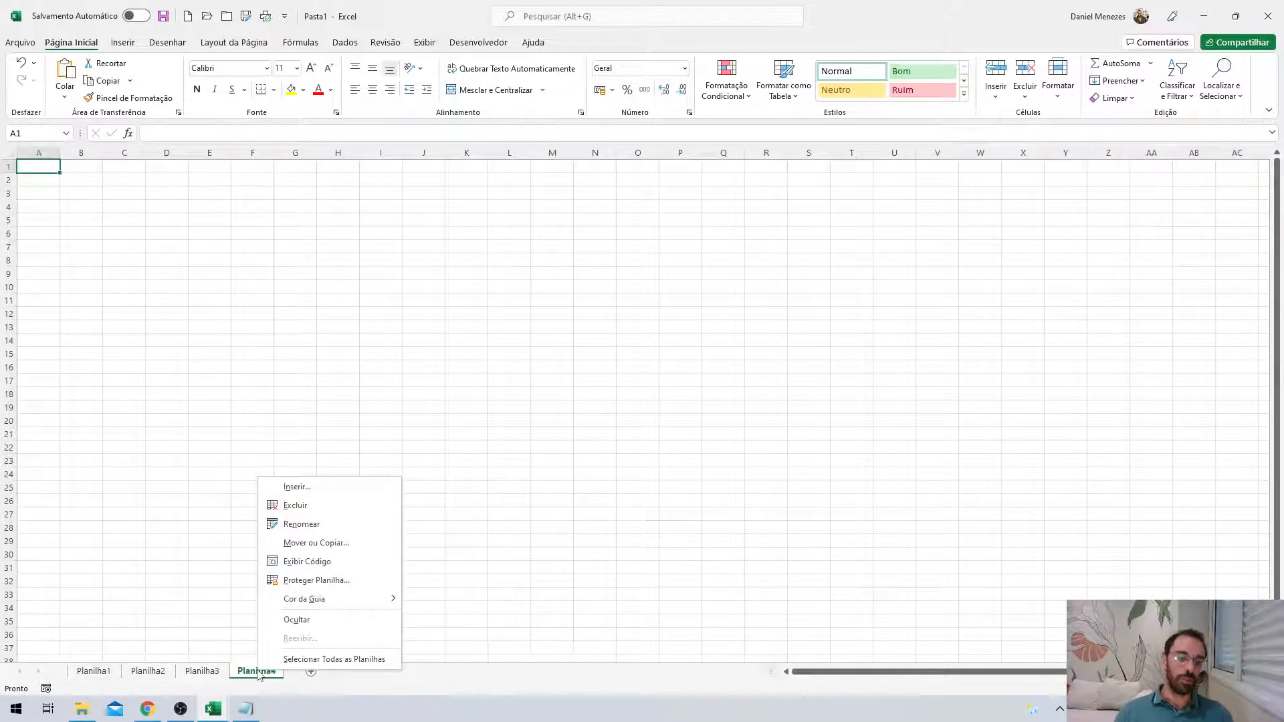
pyautogui.click(306, 523)
pyautogui.write('teste')
pyautogui.press('Return')
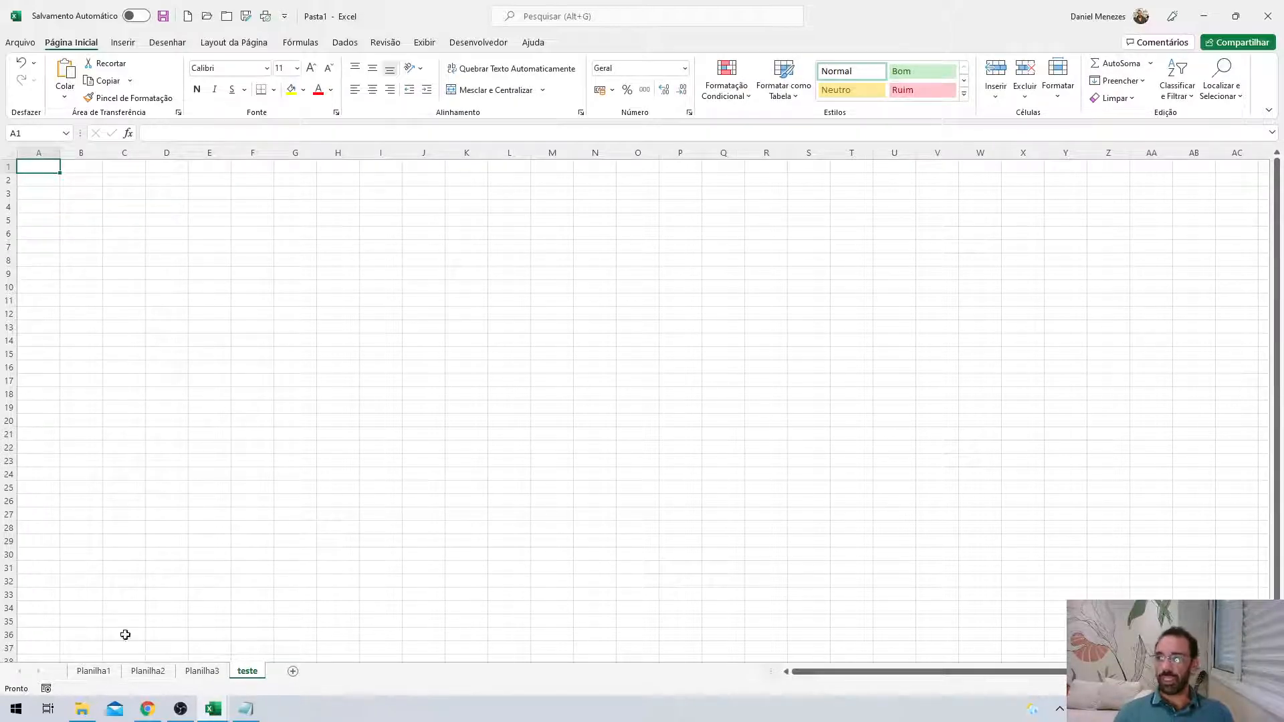
pyautogui.keyDown('shift'); pyautogui.click(112, 672); pyautogui.keyUp('shift')
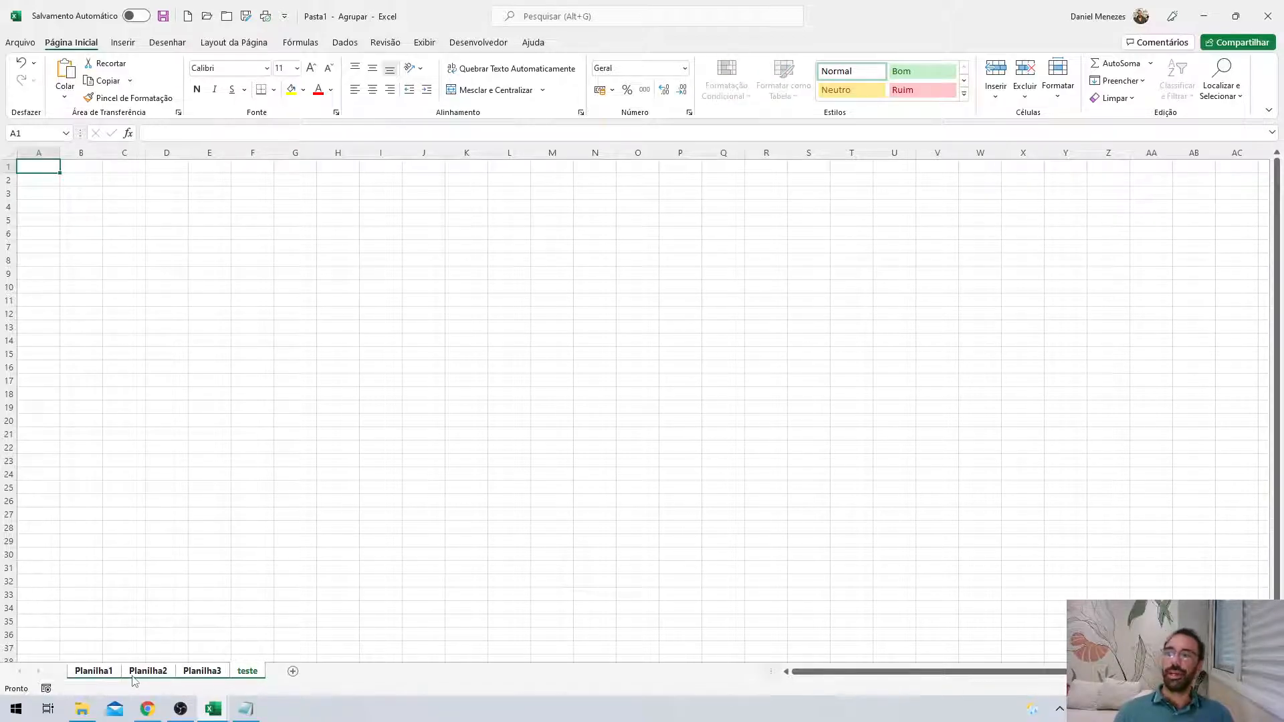
# Ungroup the sheets and move Planilha2 so the tabs read Planilha1, teste, Planilha3, Planilha2.
pyautogui.click(142, 674)
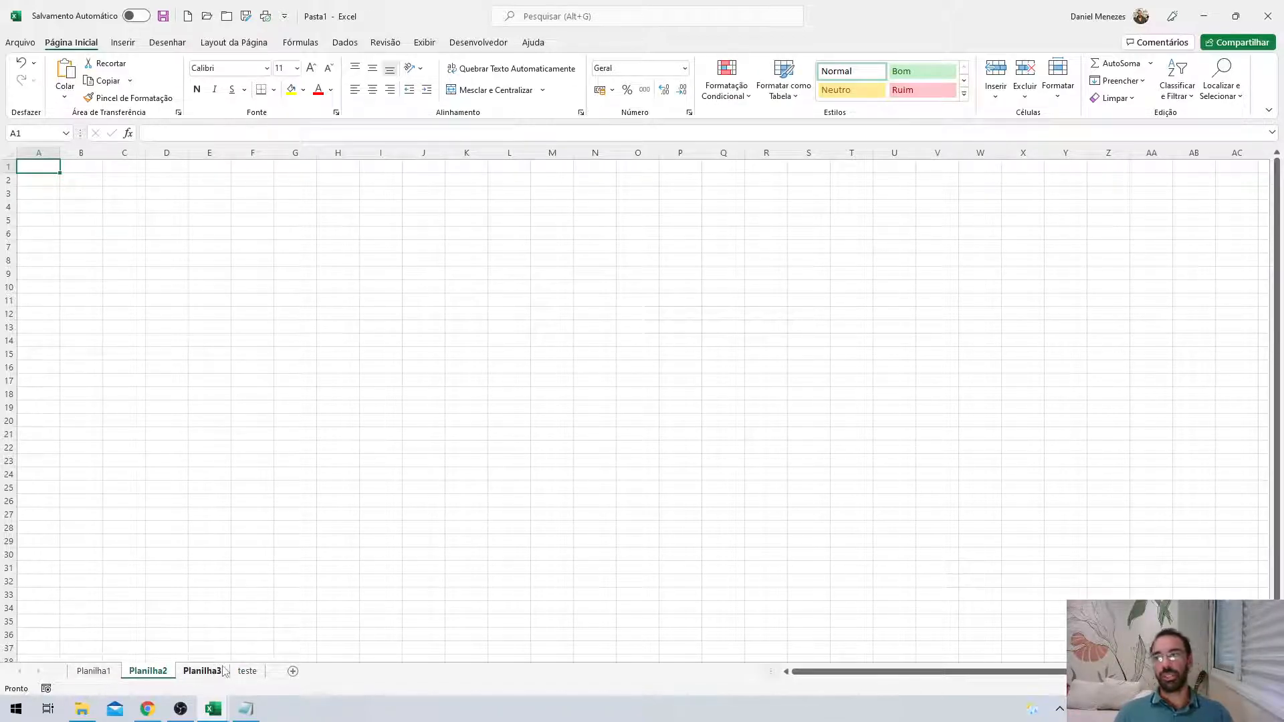
pyautogui.keyDown('shift'); pyautogui.click(235, 671); pyautogui.keyUp('shift')
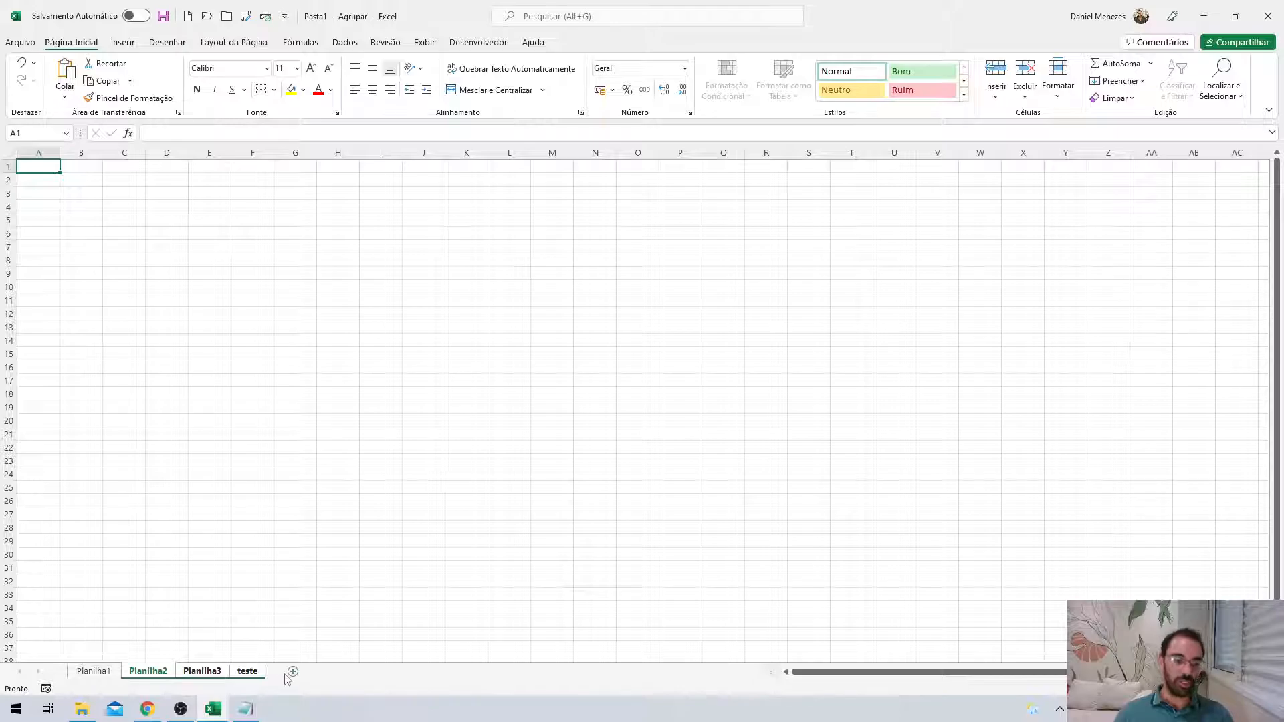
pyautogui.click(105, 673)
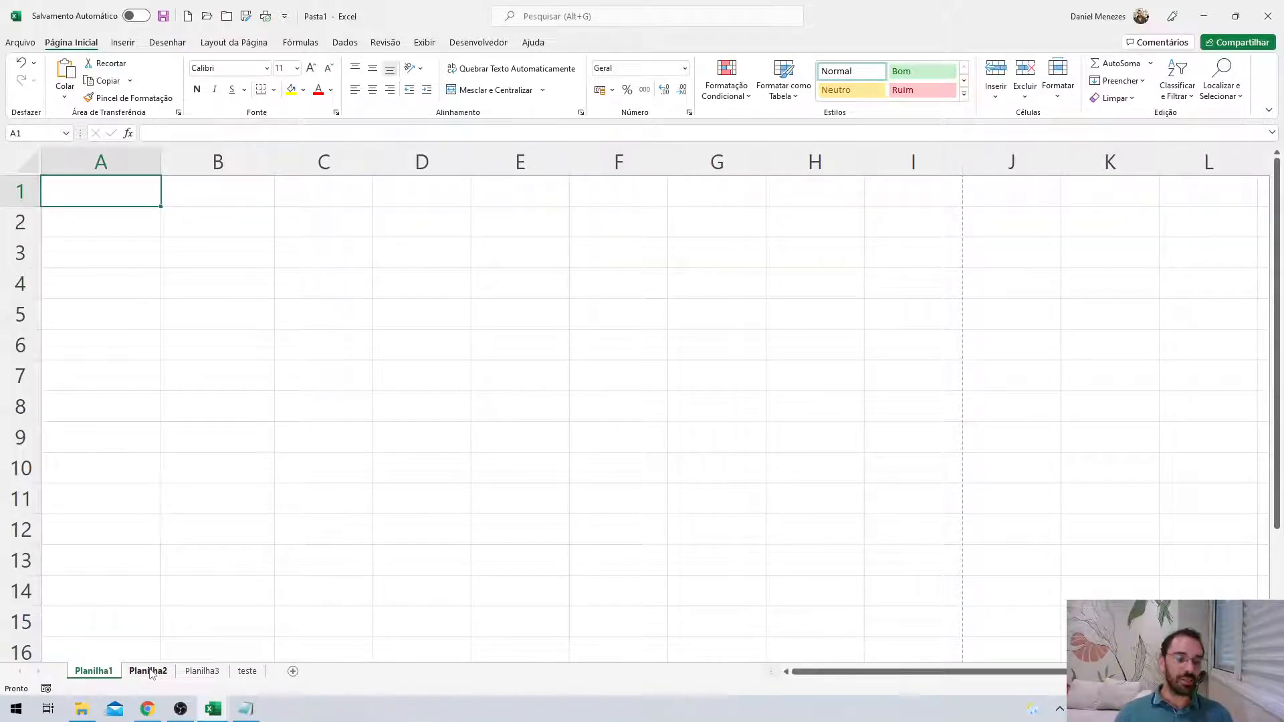
pyautogui.moveTo(151, 674)
pyautogui.mouseDown()
pyautogui.moveTo(234, 673)
pyautogui.moveTo(129, 658)
pyautogui.moveTo(117, 671)
pyautogui.mouseUp()
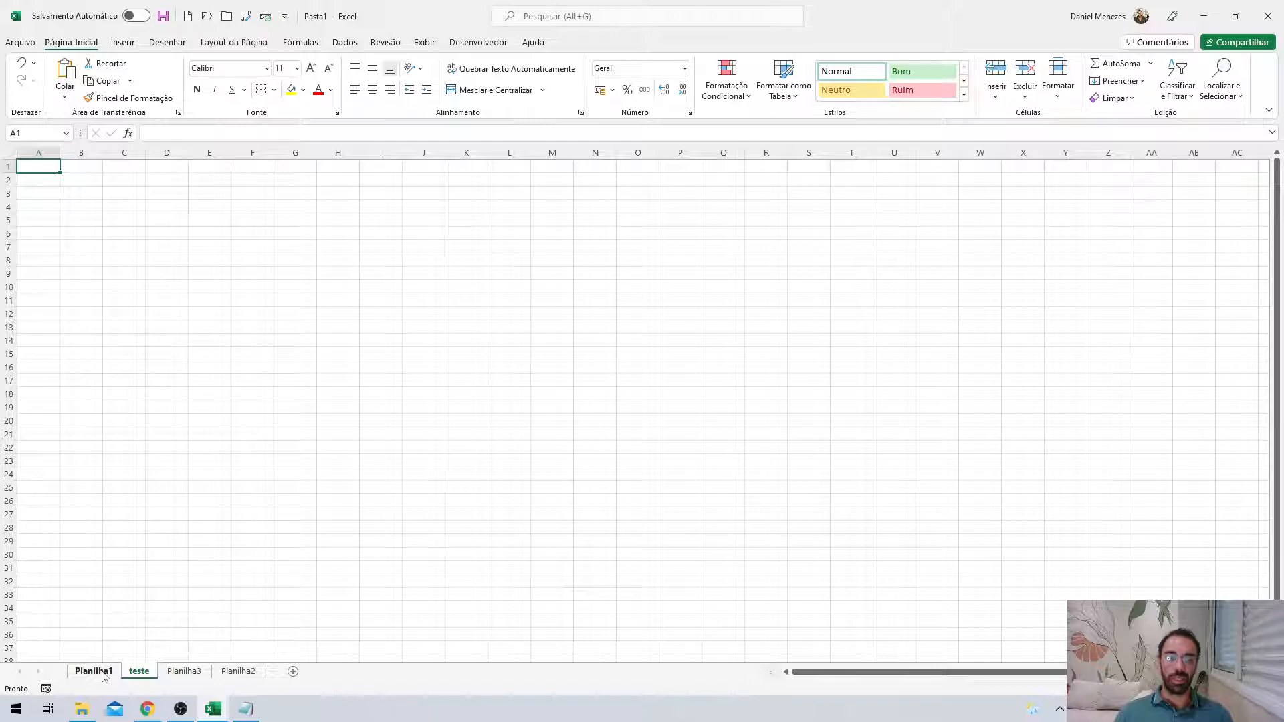
# Return to the empty Planilha1 sheet with cell A1 selected.
pyautogui.click(104, 675)
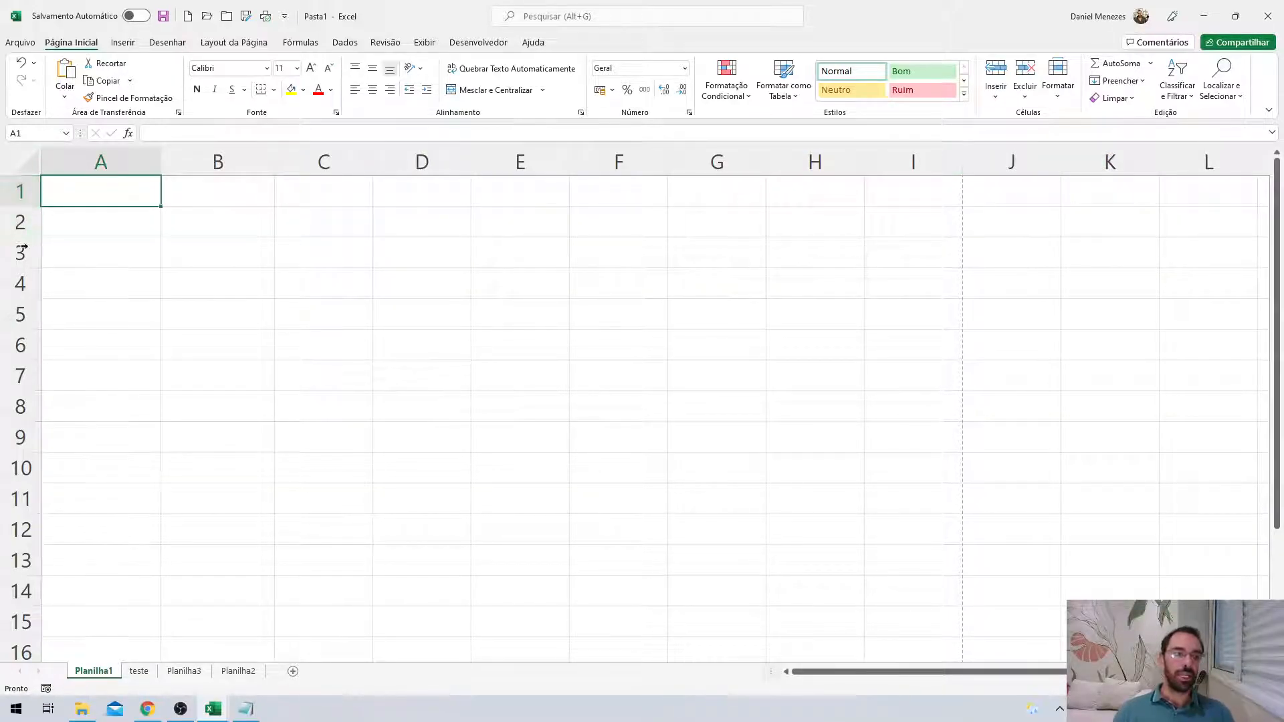
pyautogui.click(94, 299)
pyautogui.click(120, 201)
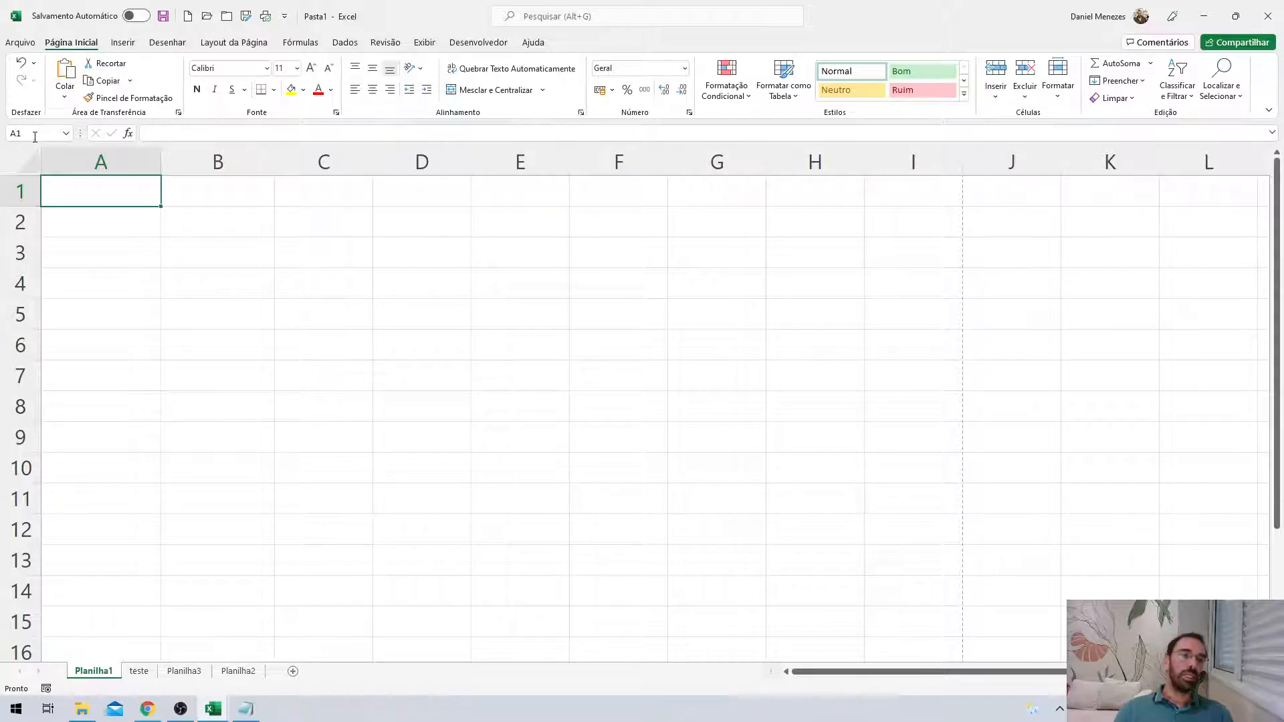
pyautogui.click(13, 132)
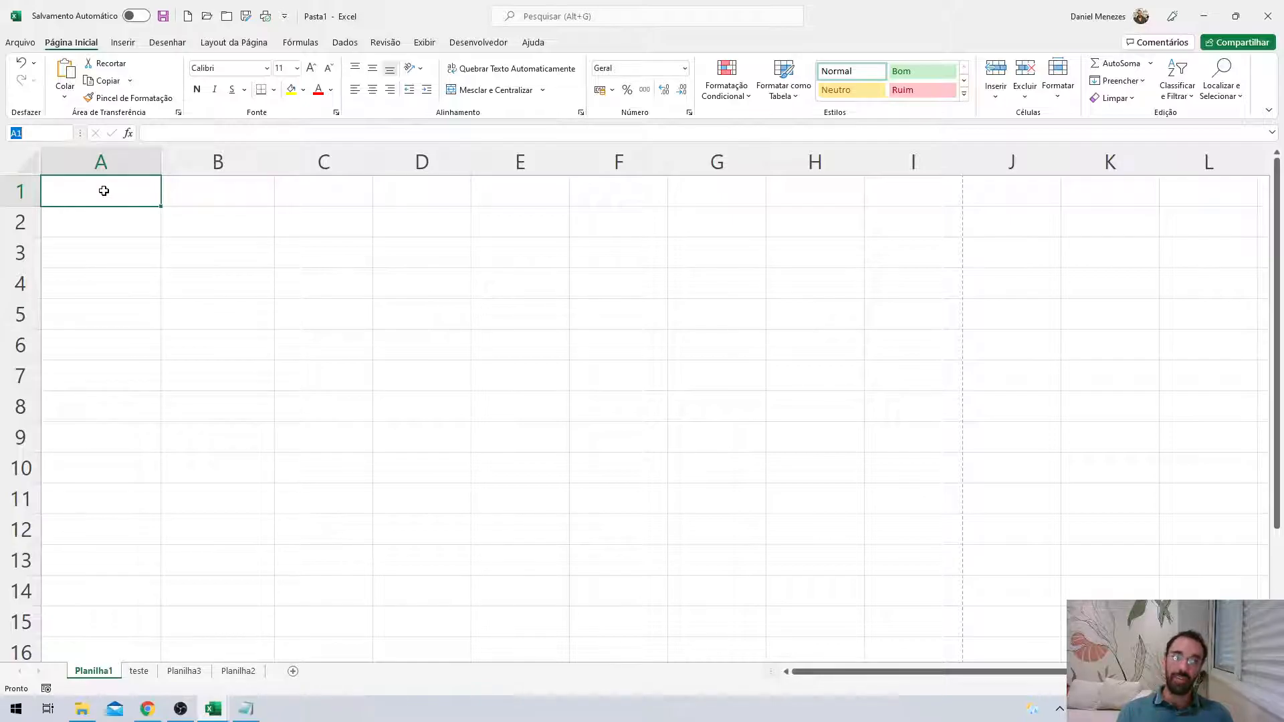
pyautogui.write('B5')
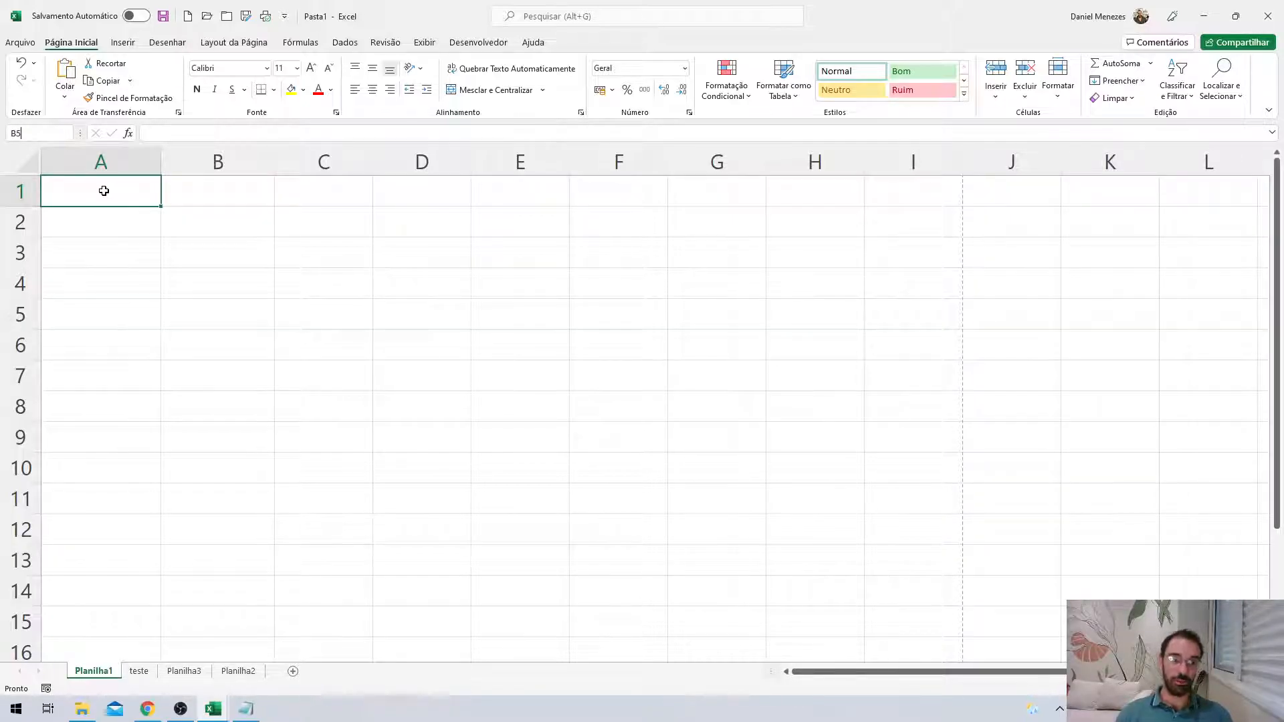
pyautogui.press('Return')
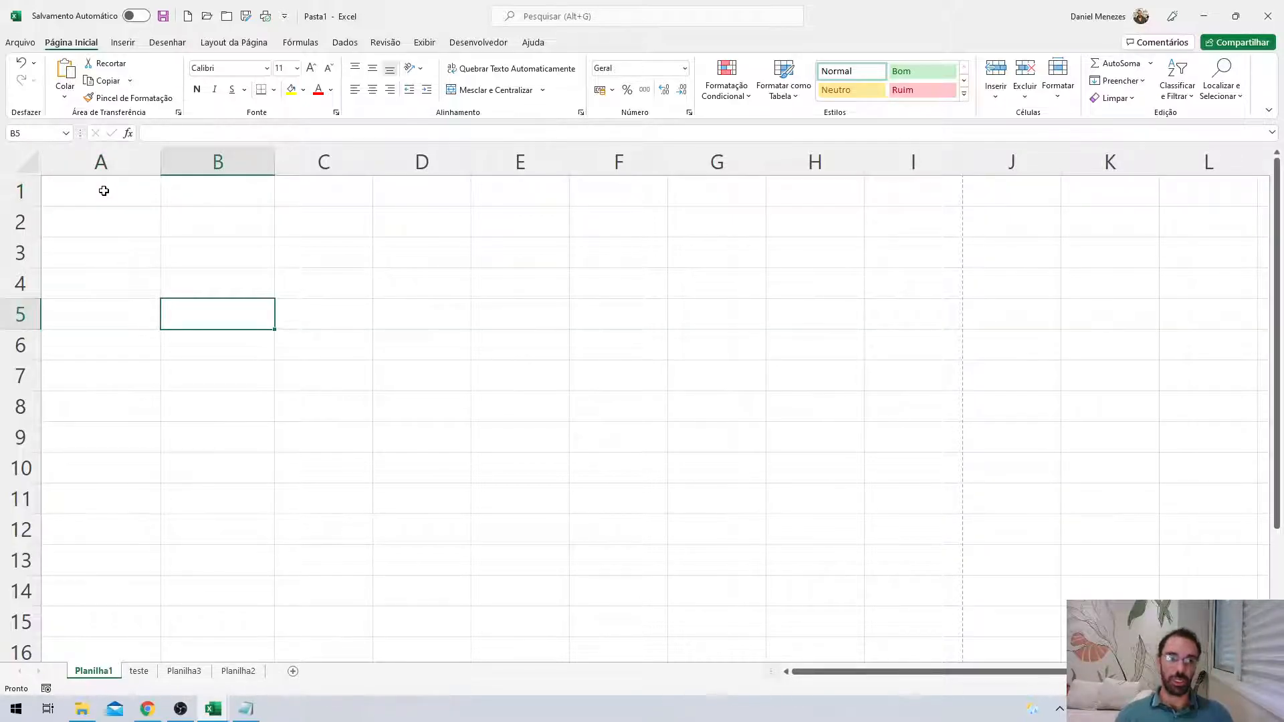
pyautogui.click(19, 132)
pyautogui.write('h10')
pyautogui.press('Return')
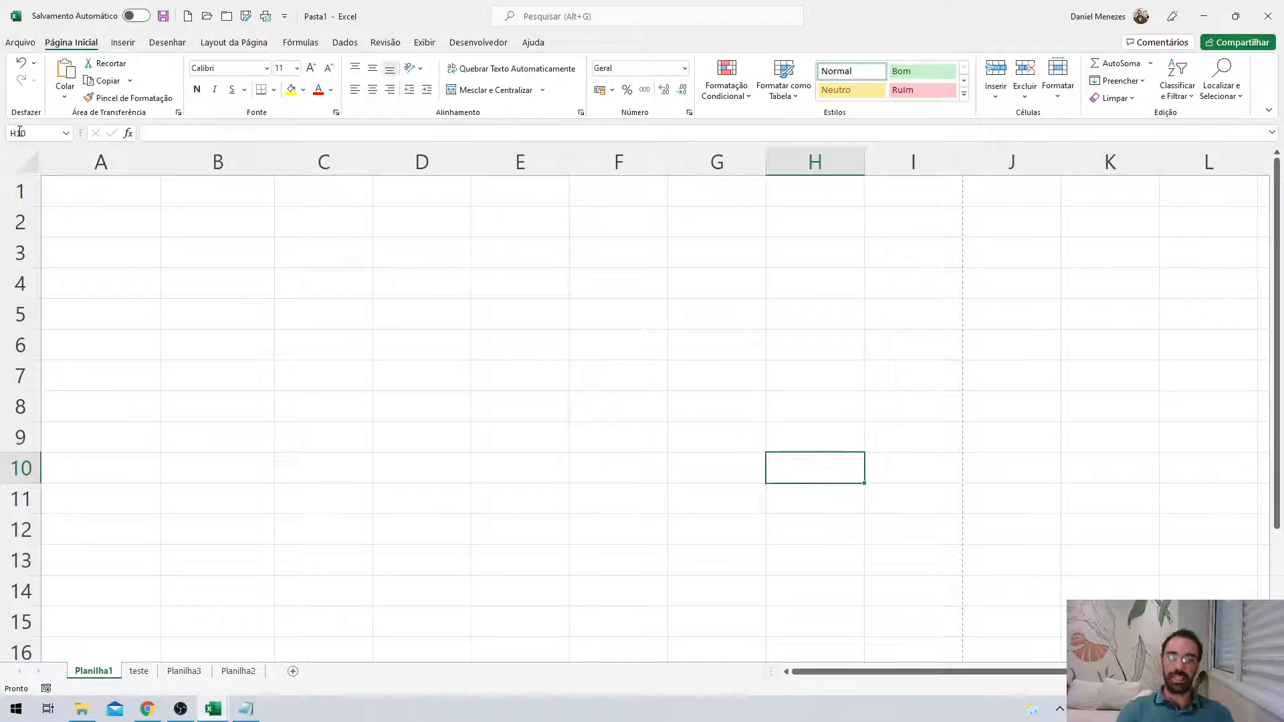
pyautogui.click(114, 194)
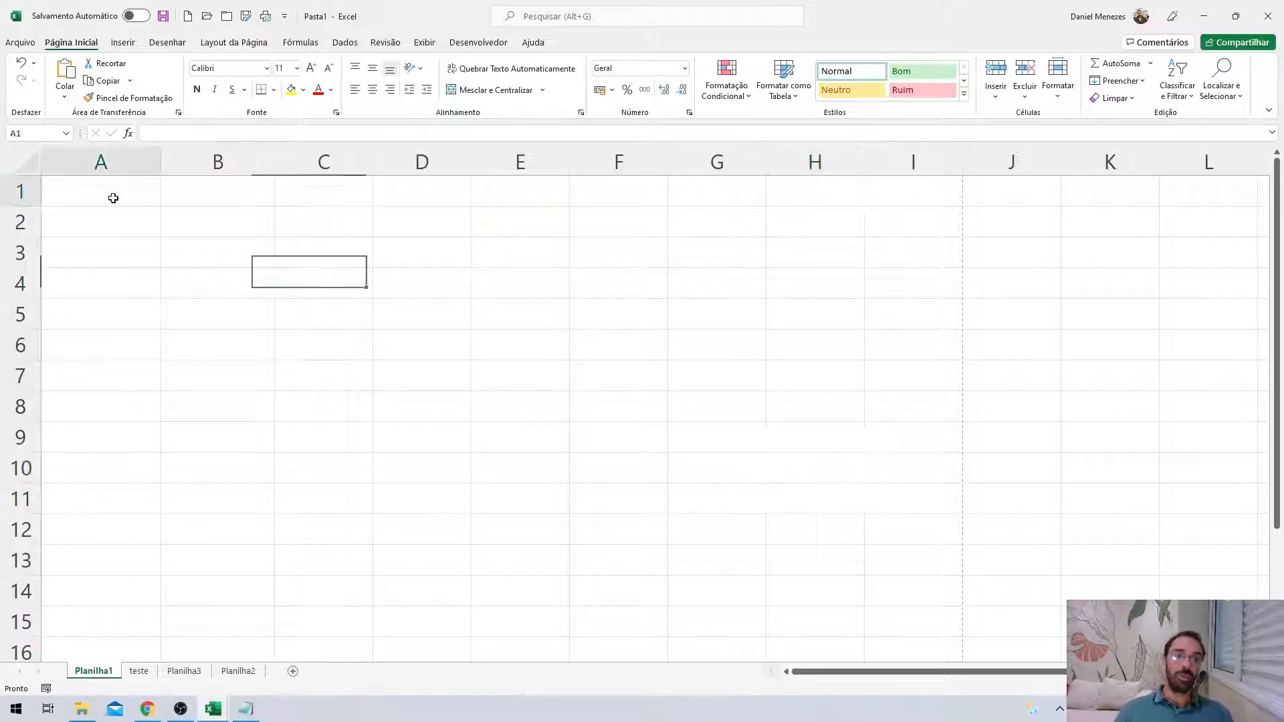
pyautogui.click(31, 133)
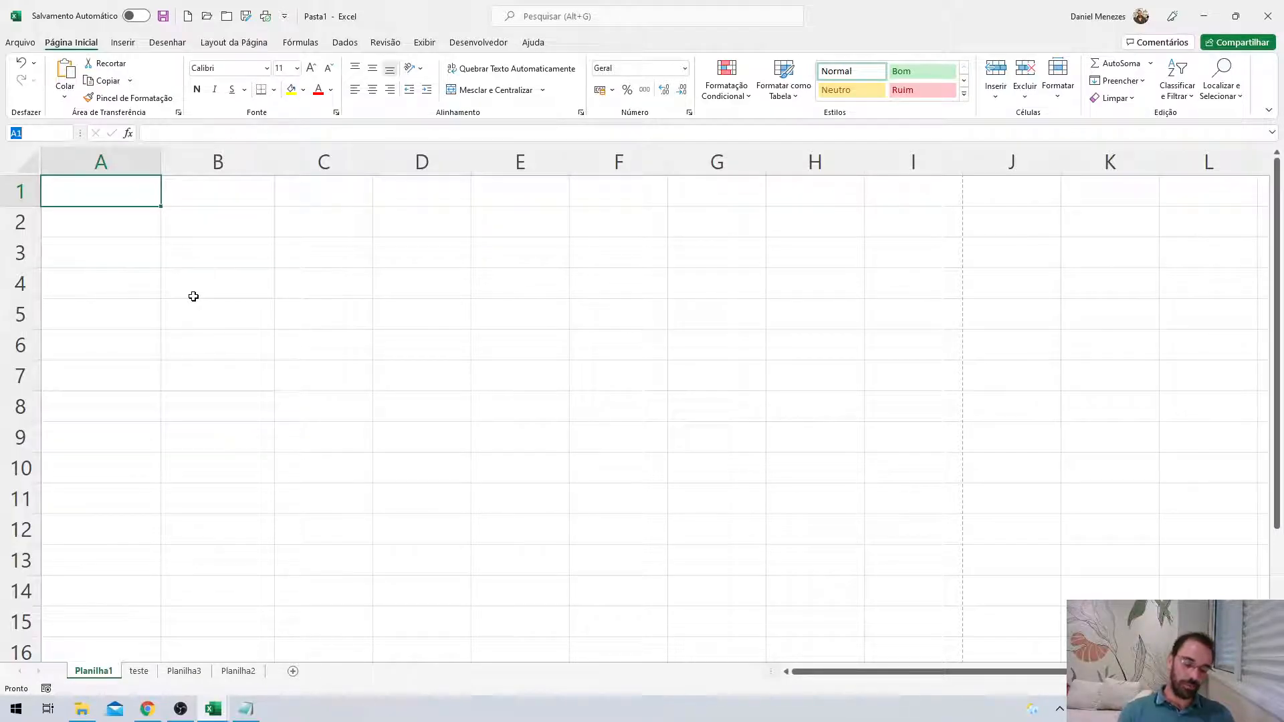
pyautogui.write('Primeira')
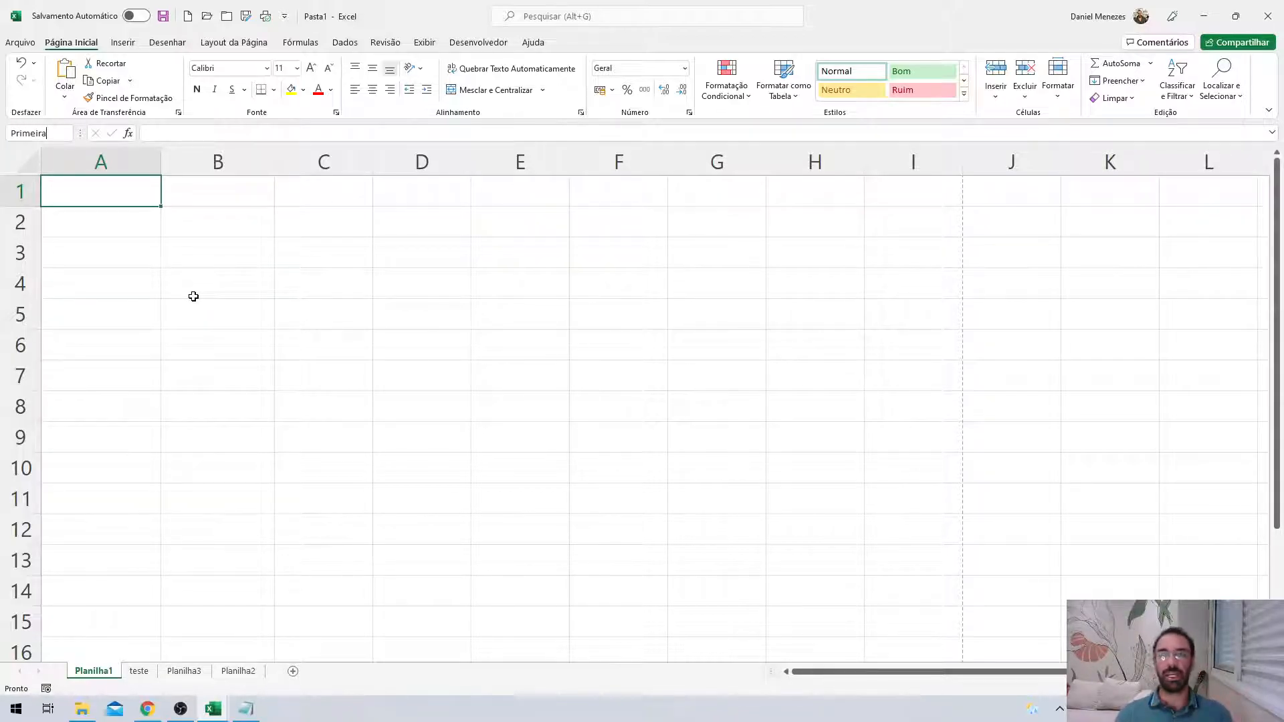
pyautogui.press('Return')
pyautogui.click(194, 296)
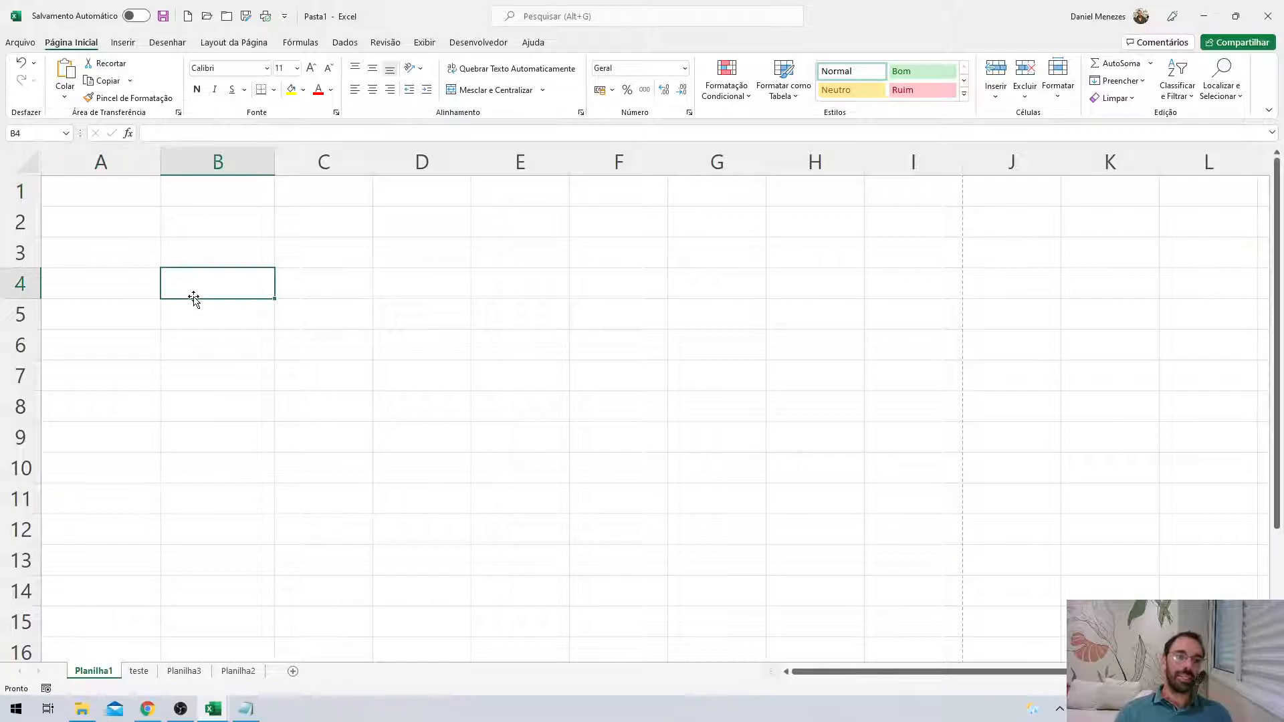
pyautogui.click(732, 470)
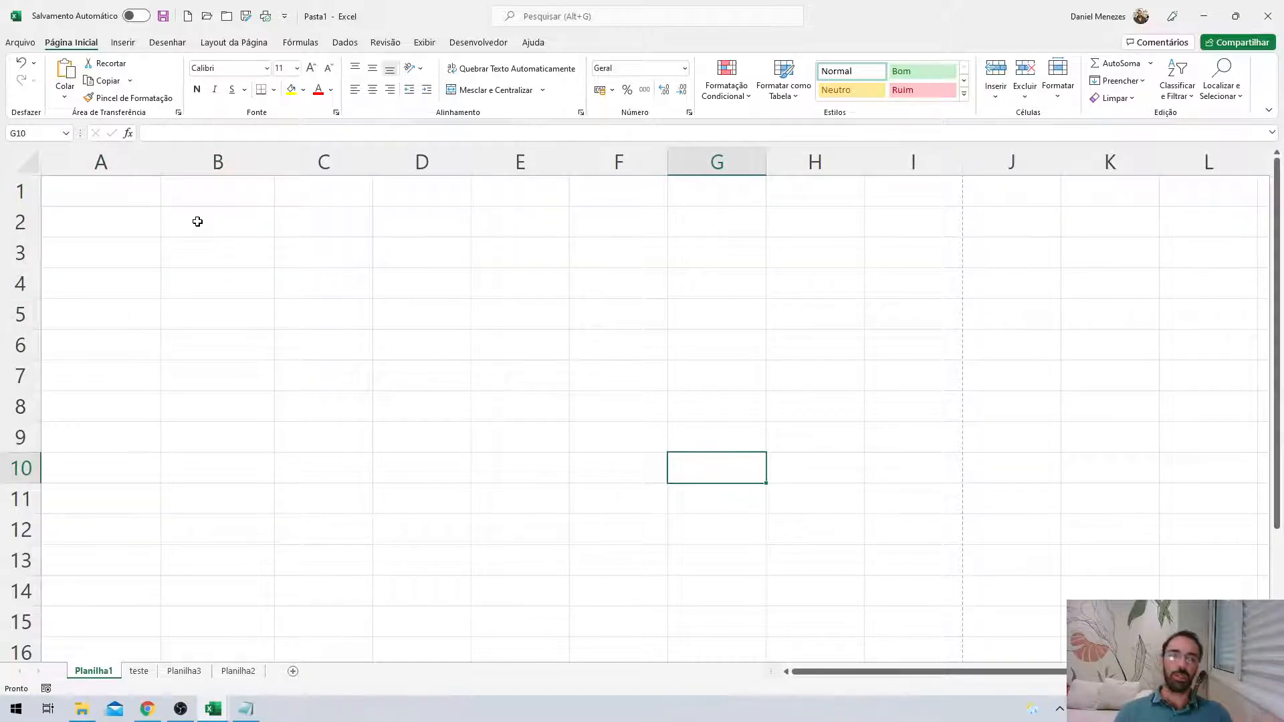
pyautogui.click(65, 133)
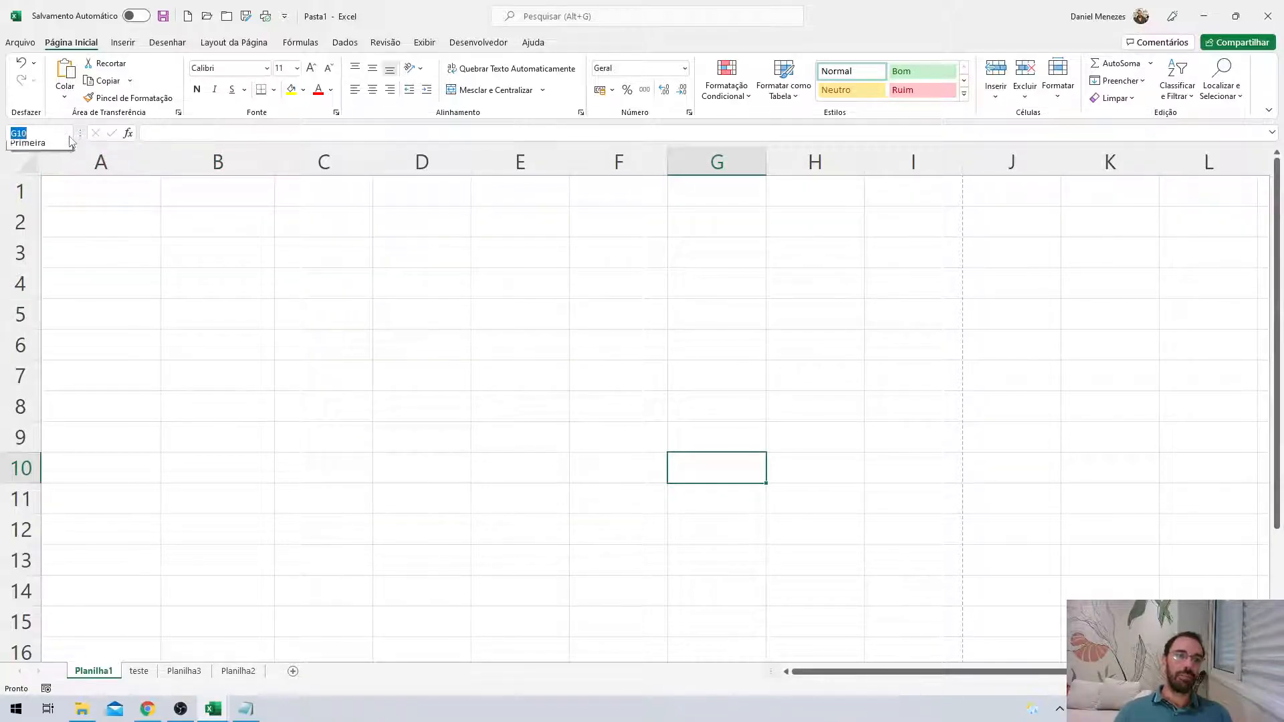
pyautogui.click(60, 147)
pyautogui.click(66, 134)
pyautogui.click(61, 150)
pyautogui.click(66, 133)
pyautogui.click(60, 149)
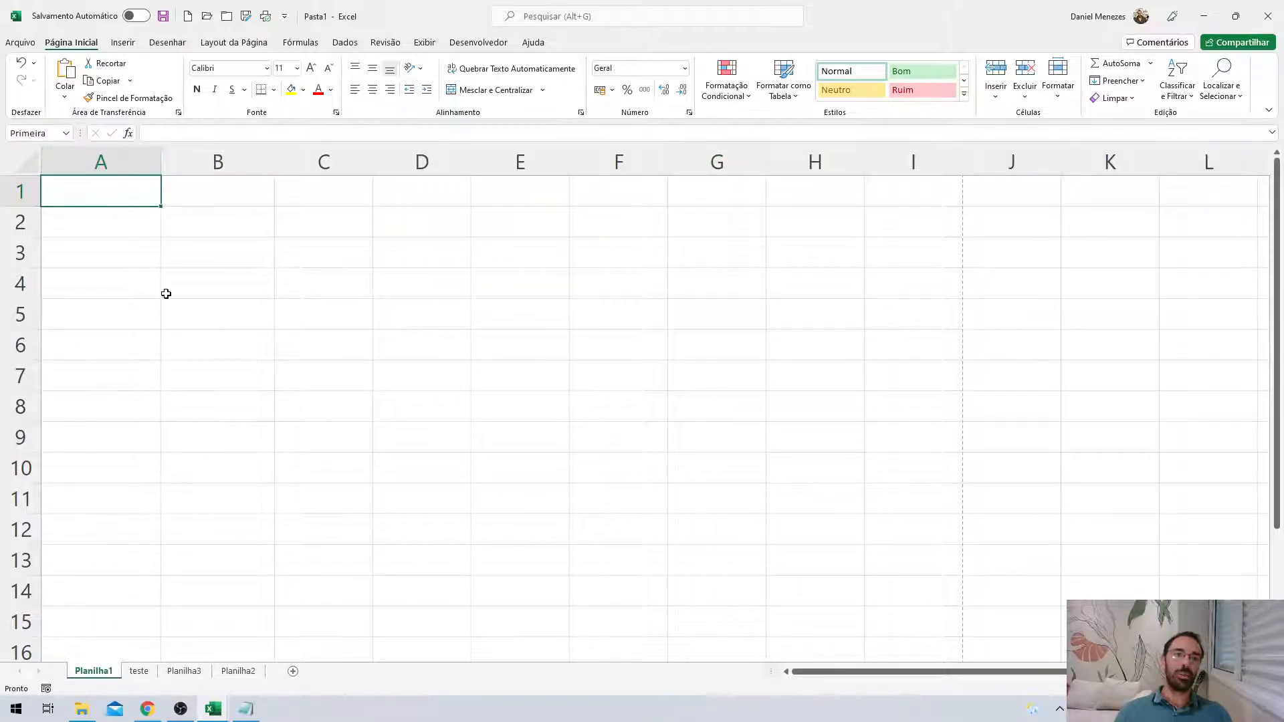
pyautogui.click(171, 313)
pyautogui.click(130, 221)
pyautogui.click(128, 198)
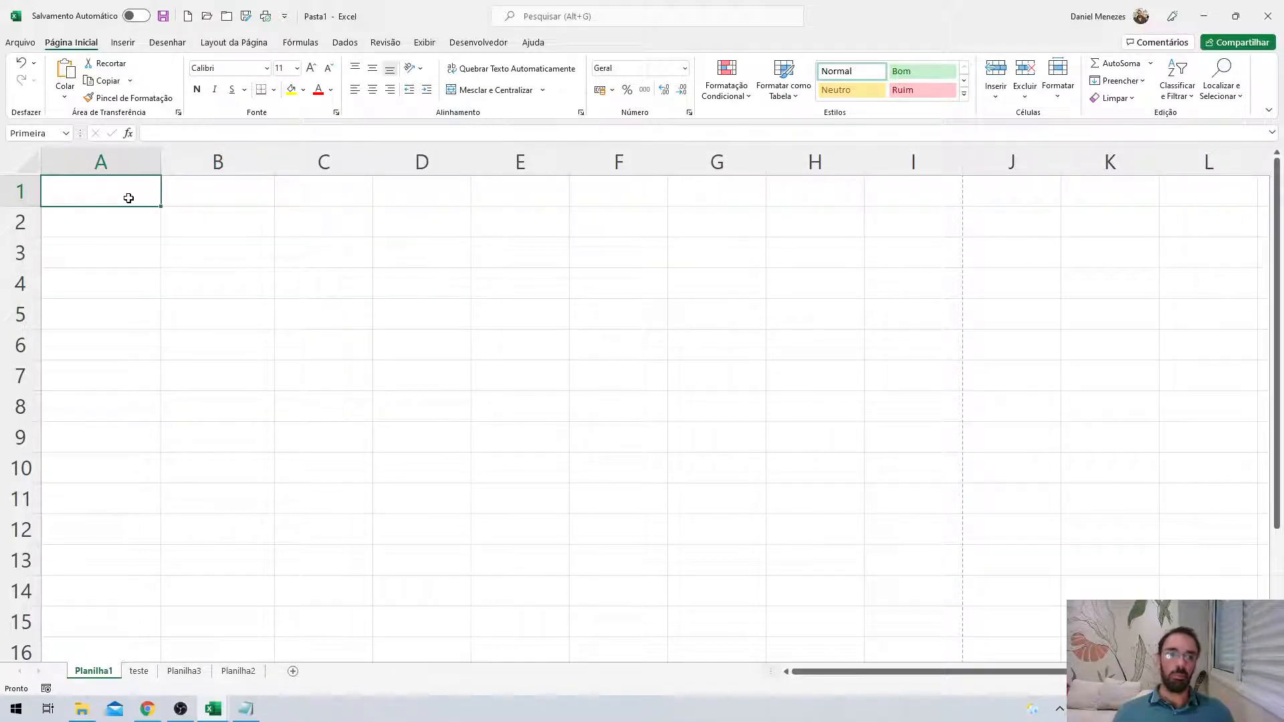
pyautogui.click(232, 308)
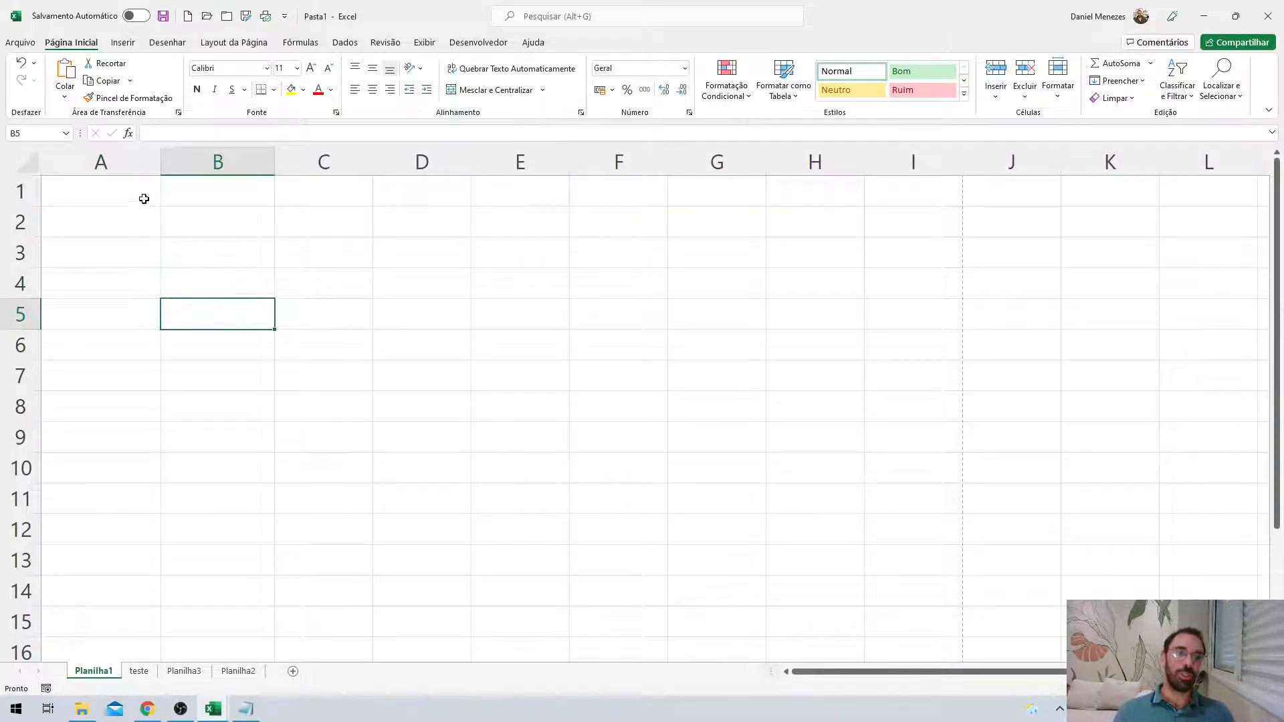
pyautogui.click(367, 338)
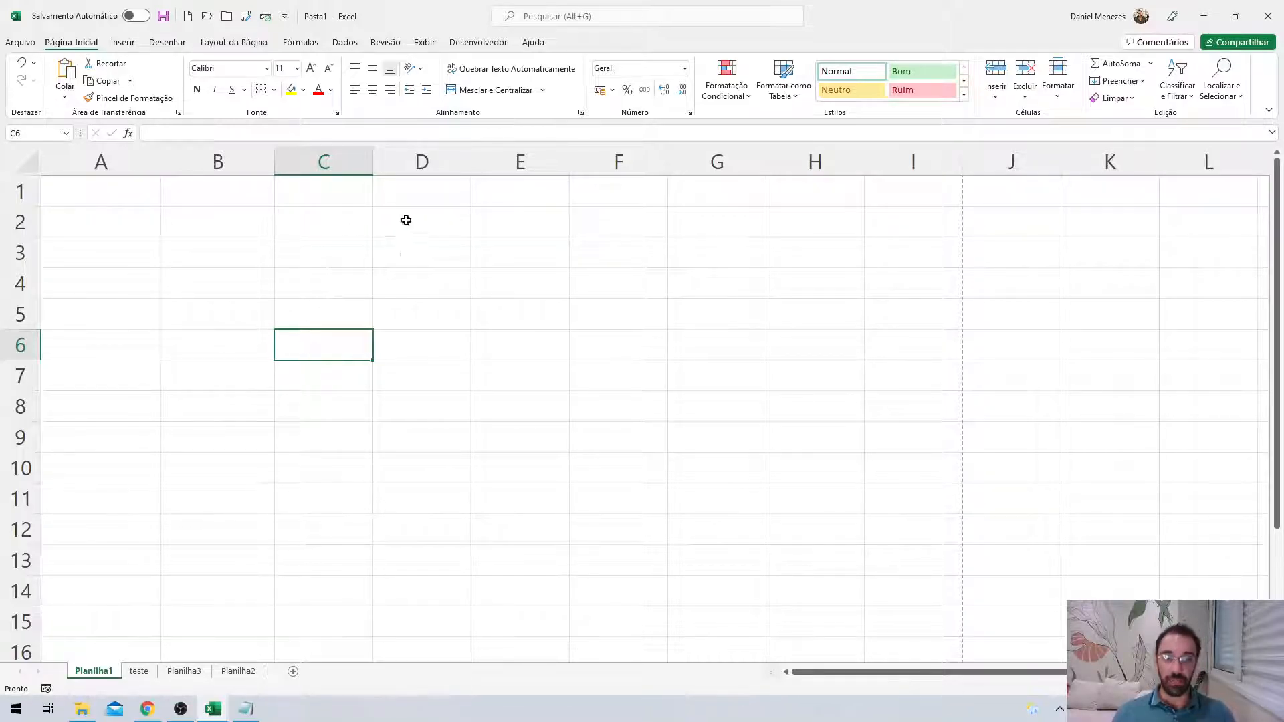
# Enter a person's full name in cell B2, discarding the test text.
pyautogui.click(203, 213)
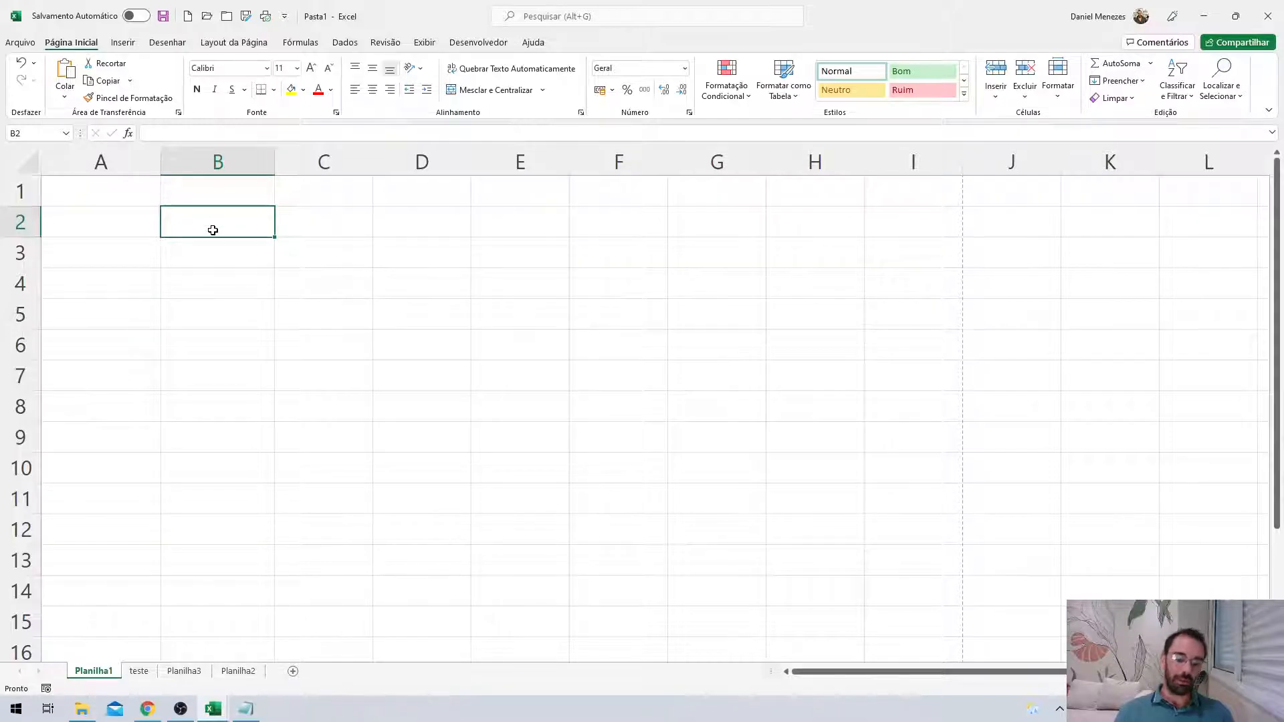
pyautogui.write('gahahahahag')
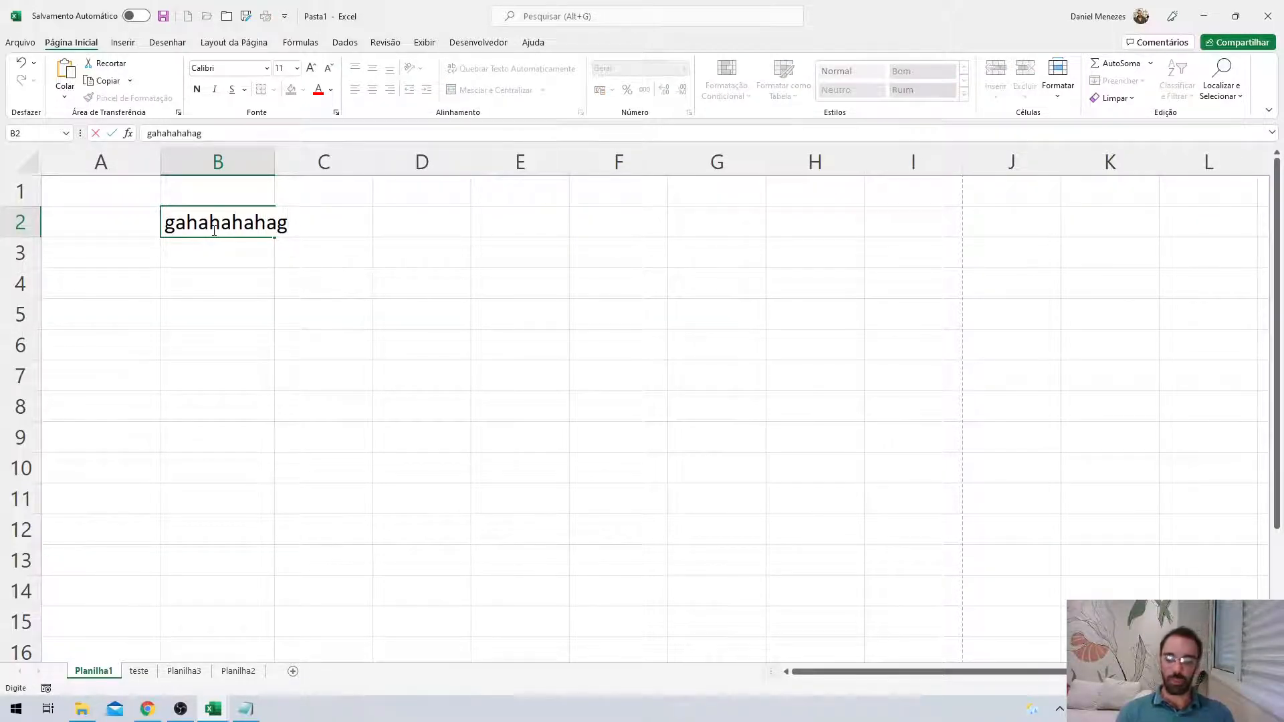
pyautogui.press('Escape')
pyautogui.press('Return')
# Enter 15 in B4 and the formula =2+2 in B6, which shows 4.
pyautogui.press('Down')
pyautogui.press('Down')
pyautogui.press('Right')
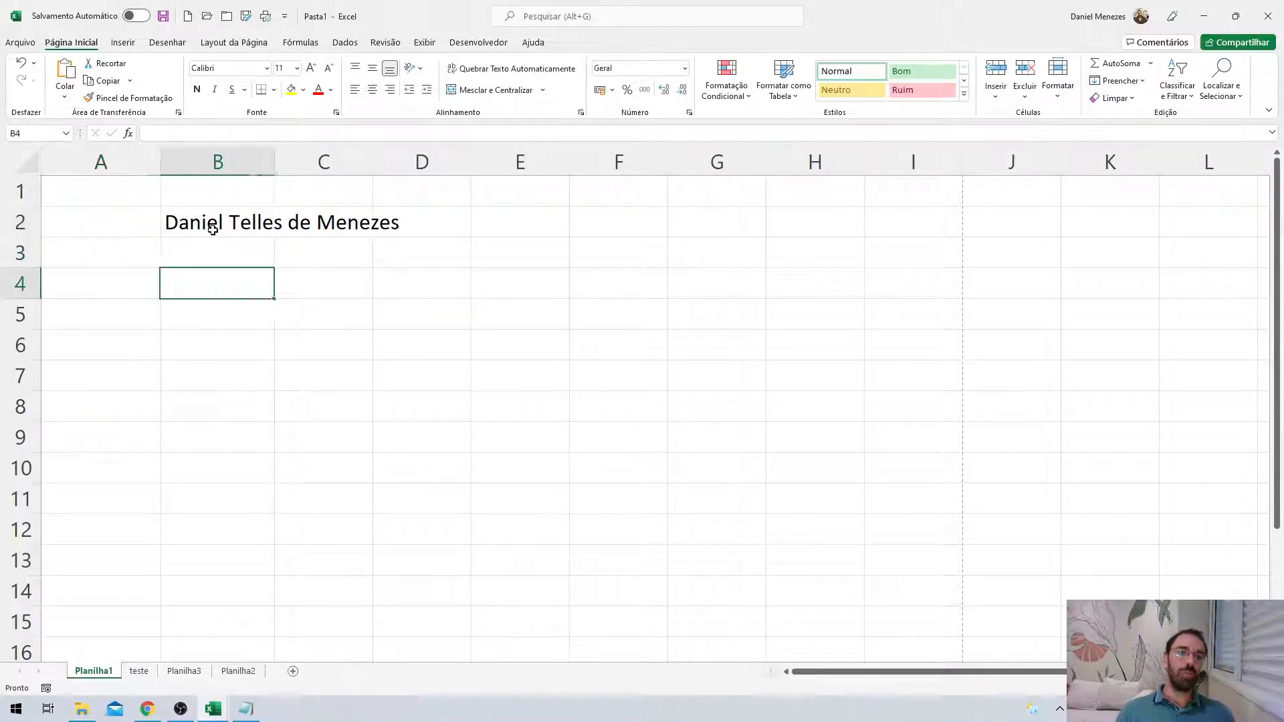
pyautogui.write('15')
pyautogui.press('Return')
pyautogui.press('Return')
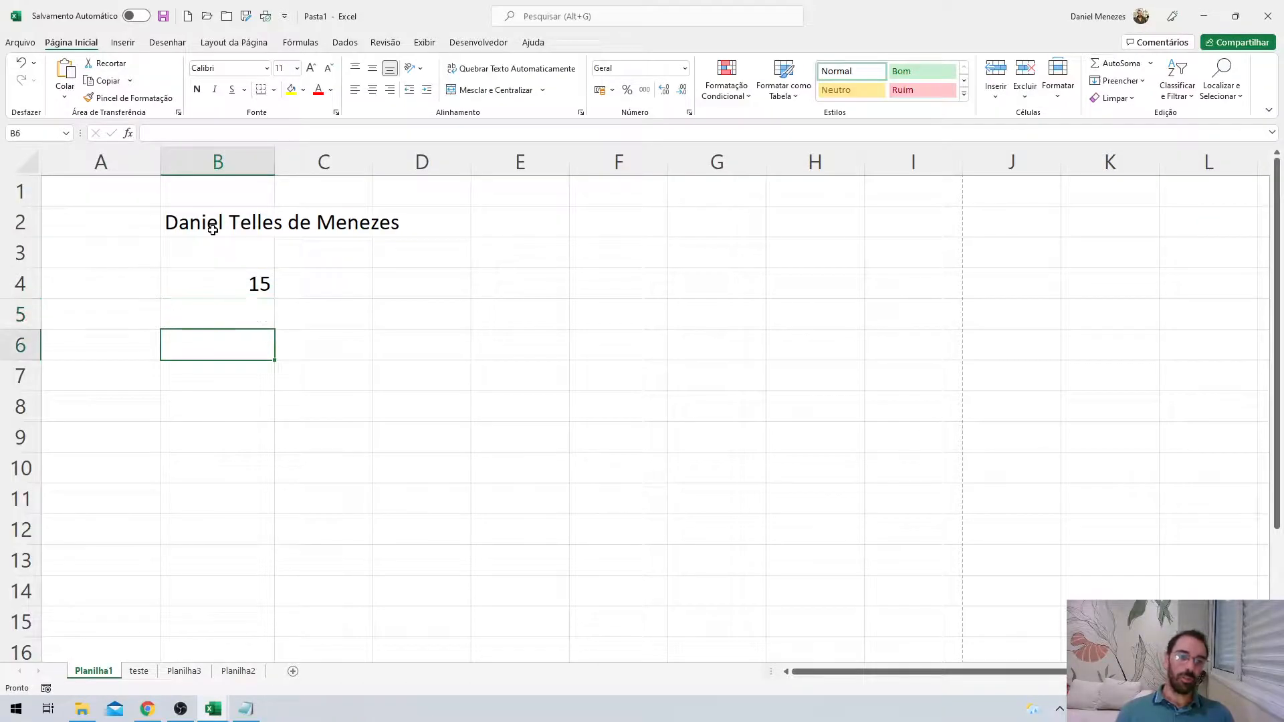
pyautogui.write('=2+2')
pyautogui.press('Return')
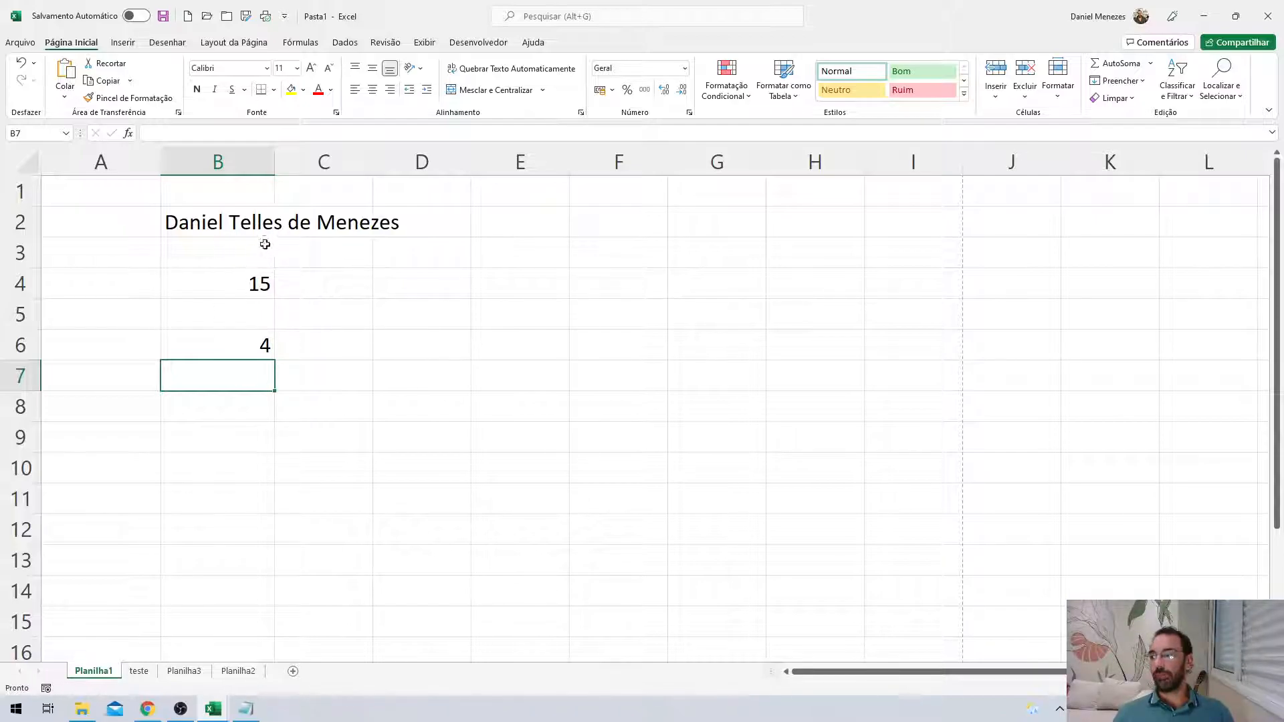
pyautogui.click(243, 218)
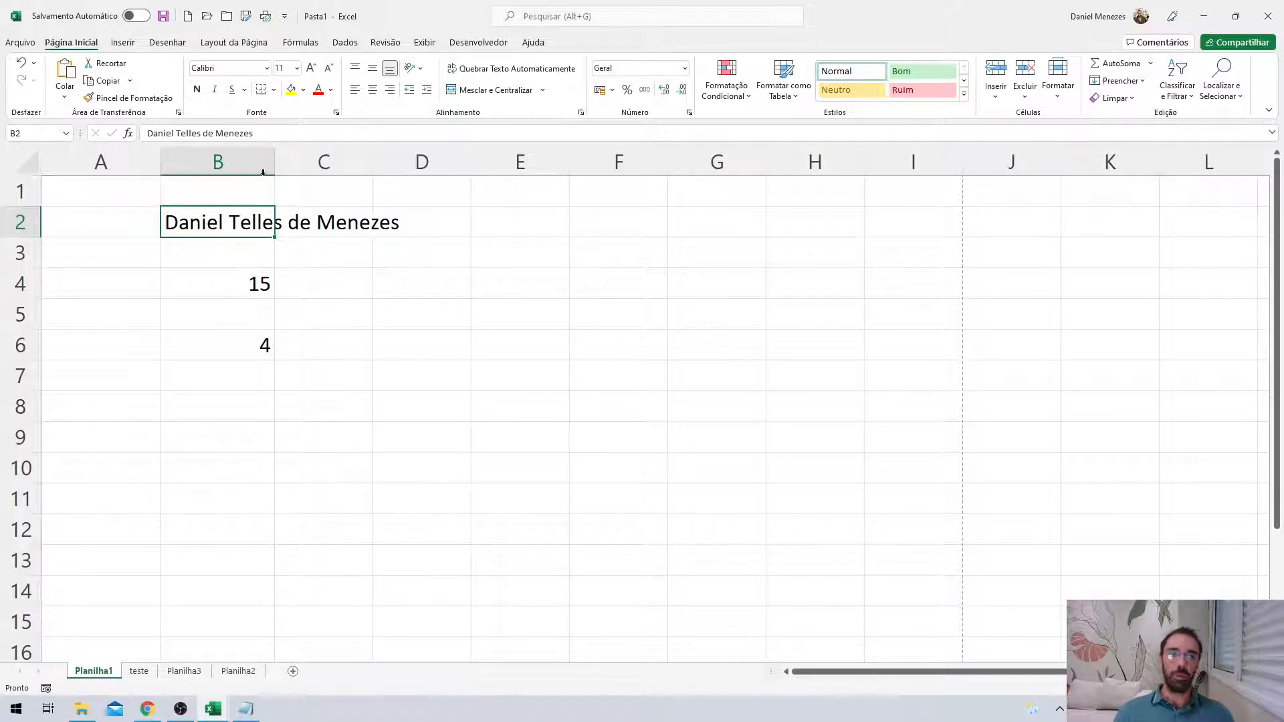
# Widen column B to fit the name, then narrow it so the name spills into C2.
pyautogui.moveTo(272, 164); pyautogui.dragTo(404, 166)
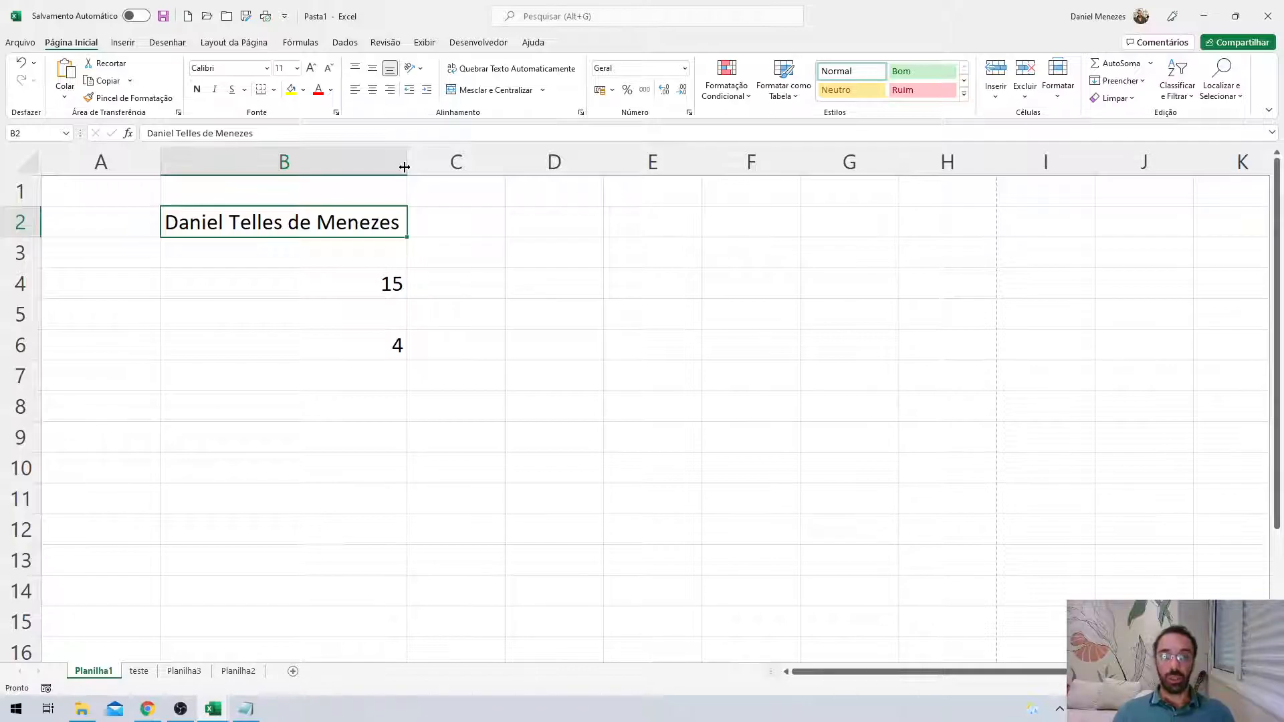
pyautogui.moveTo(404, 166); pyautogui.dragTo(289, 167)
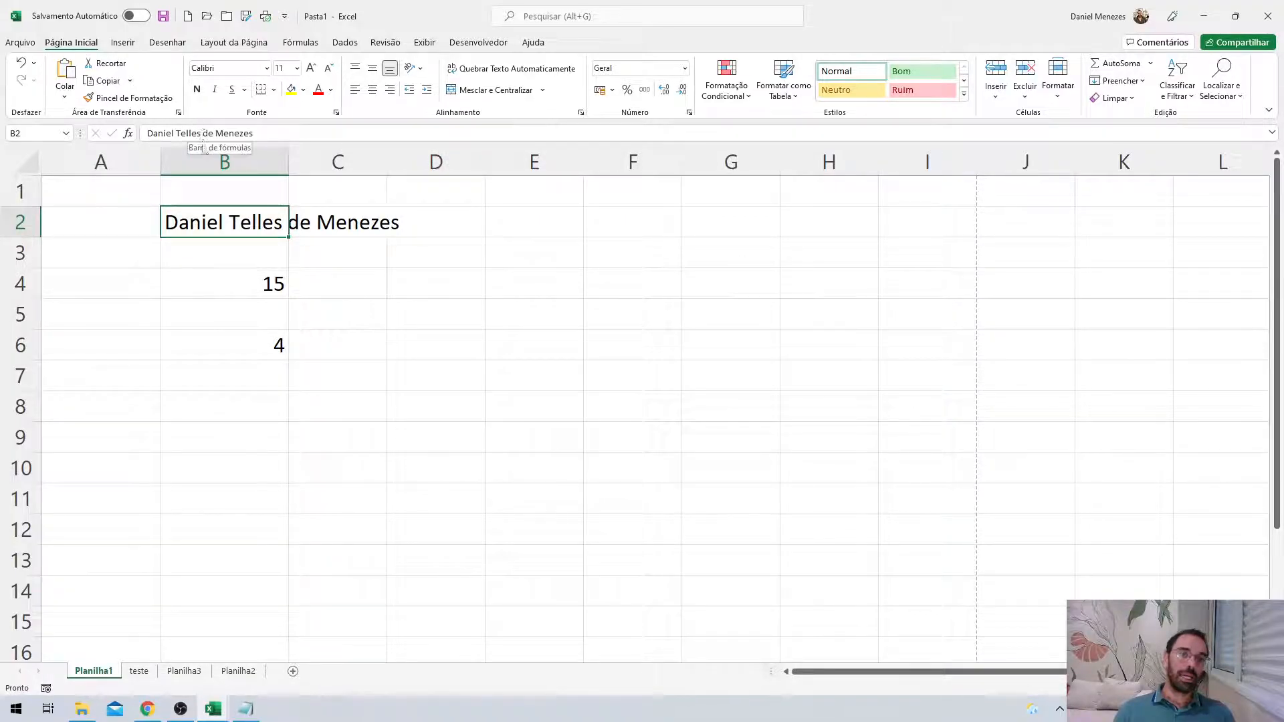
pyautogui.click(488, 70)
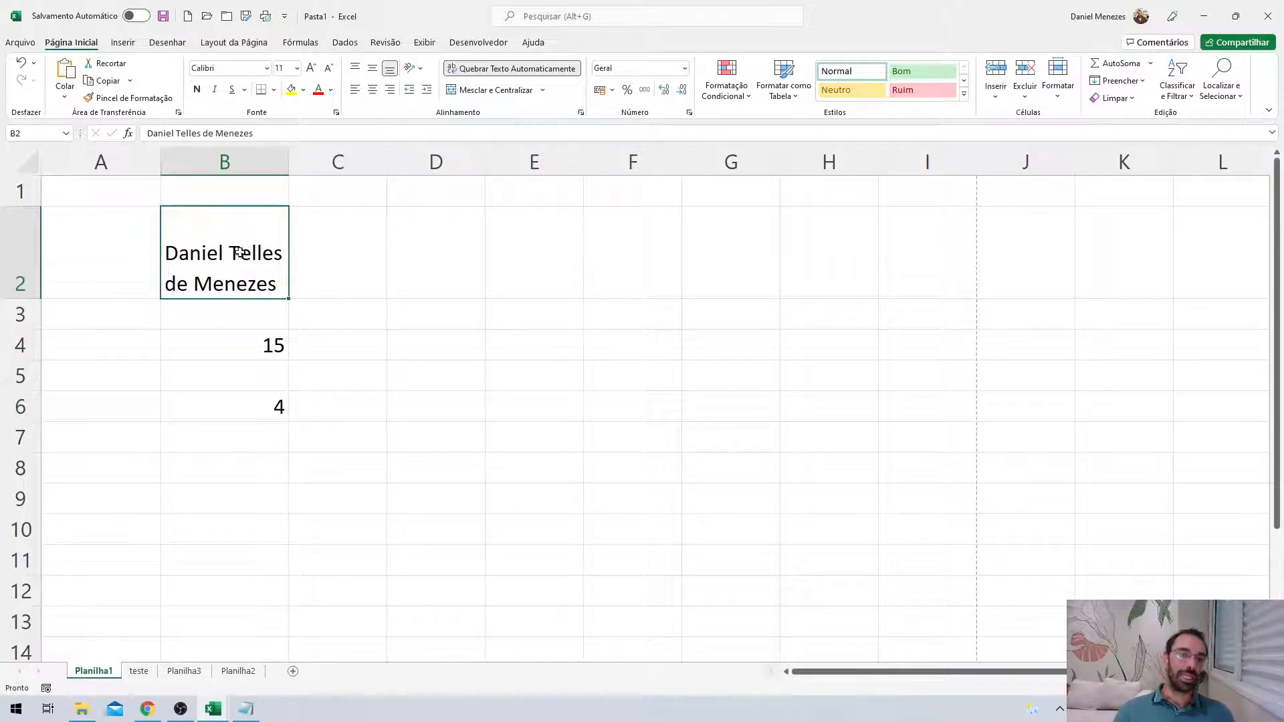
pyautogui.doubleClick(223, 238)
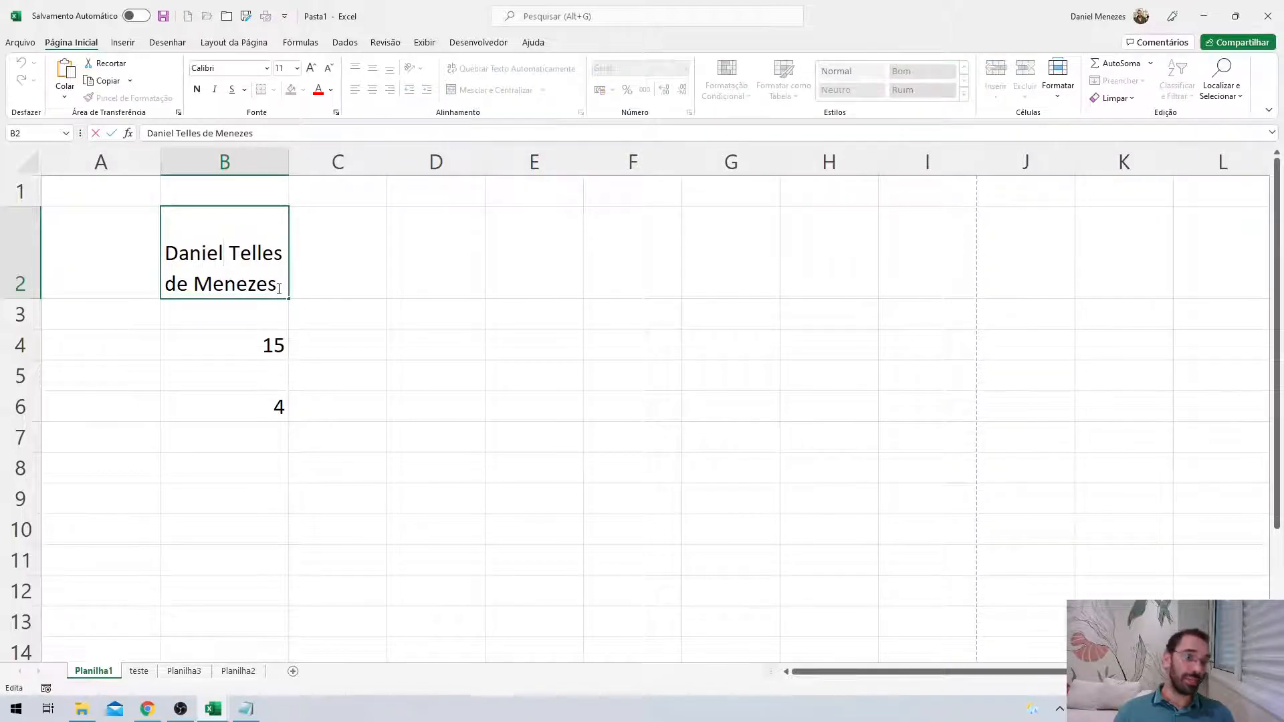
pyautogui.click(267, 344)
pyautogui.click(239, 273)
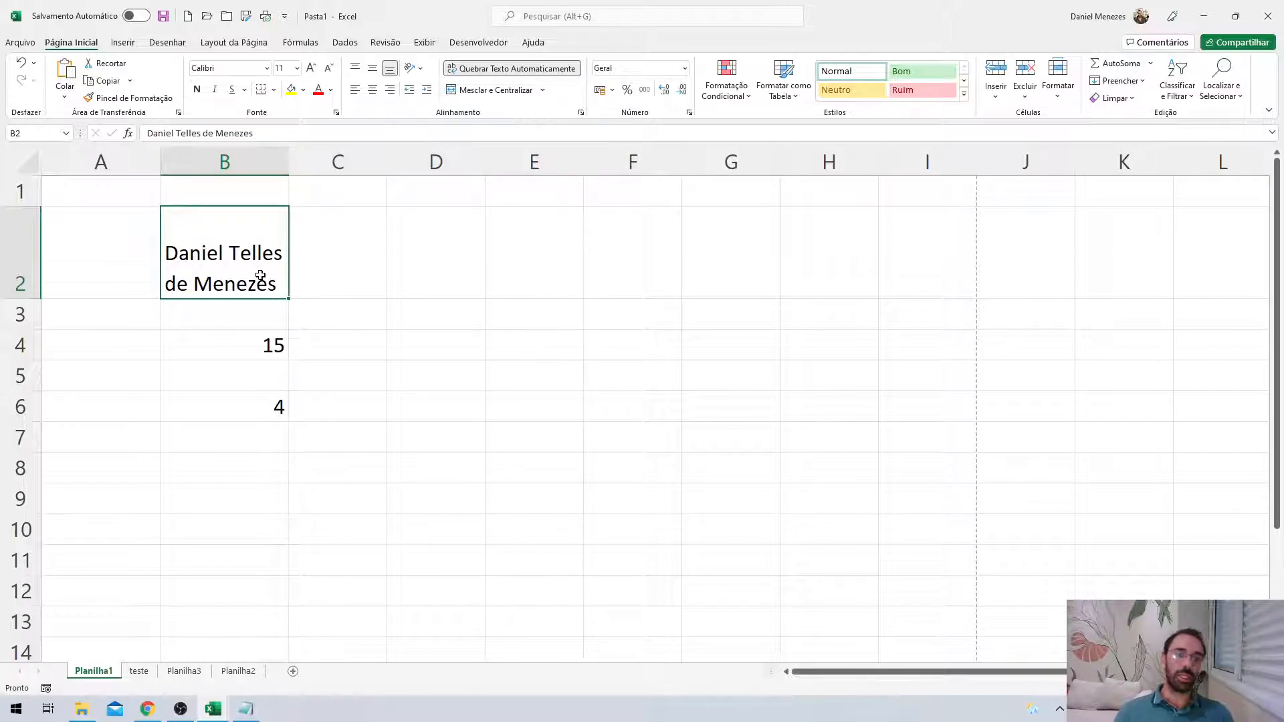
pyautogui.click(521, 69)
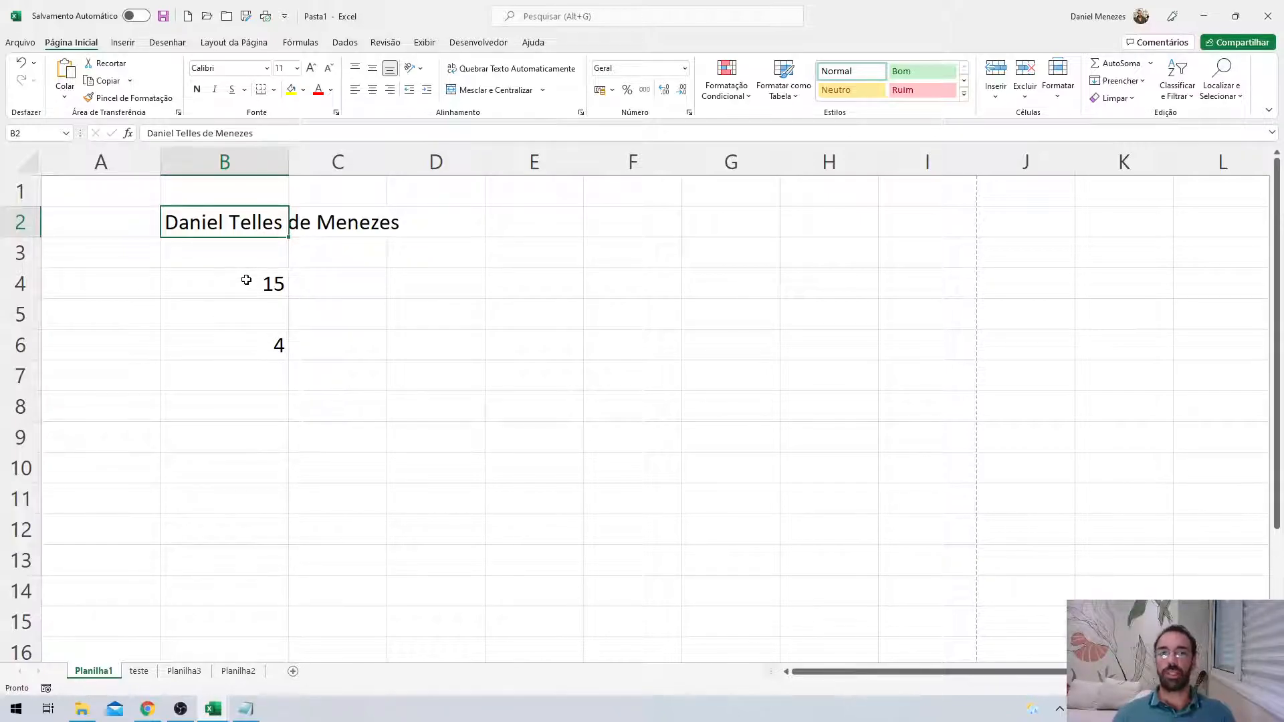
pyautogui.click(247, 311)
pyautogui.click(240, 233)
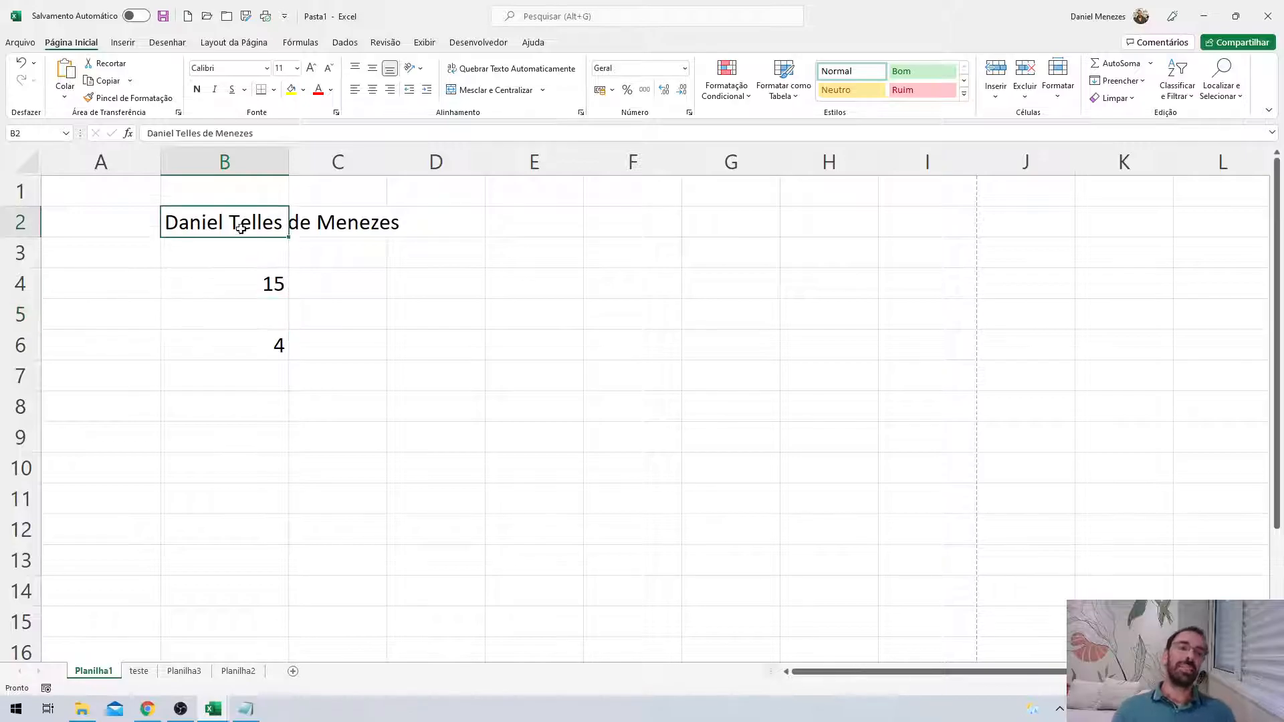
pyautogui.click(334, 226)
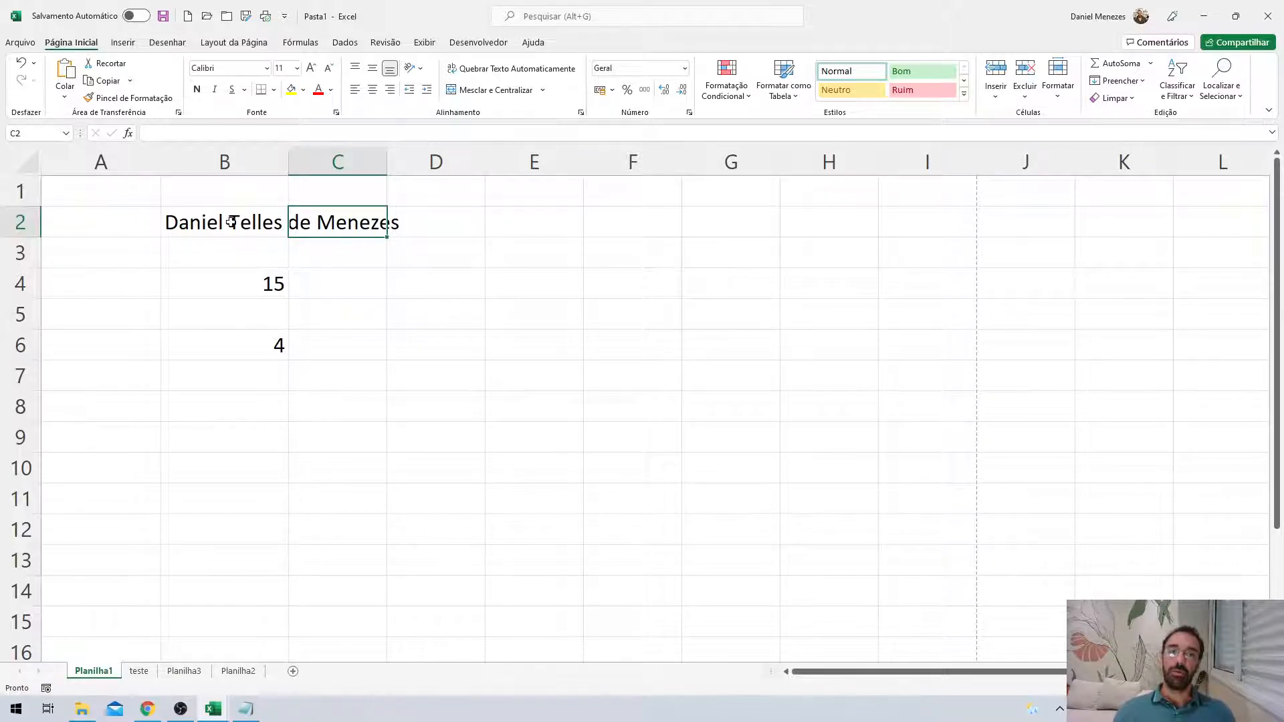
# Type 'Procurador da Fazenda' in C2 and drag column B wider to show the full name.
pyautogui.write('tetstet')
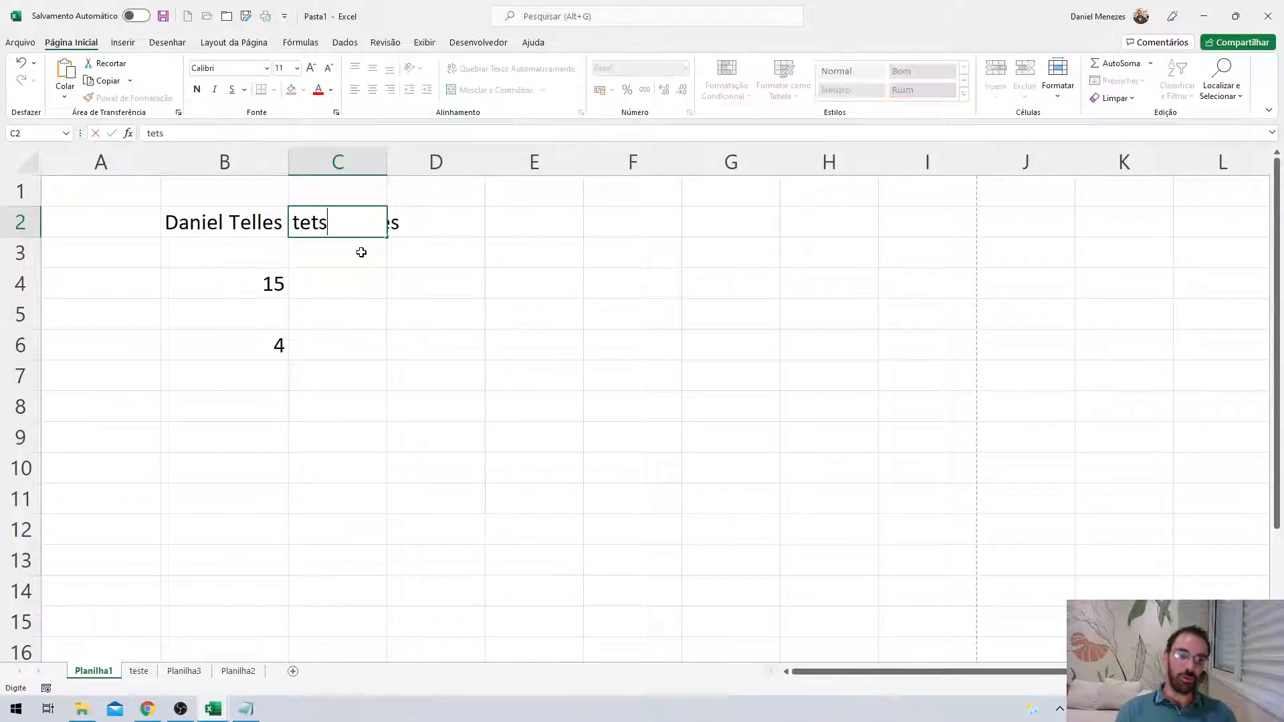
pyautogui.press('BackSpace')
pyautogui.press('BackSpace')
pyautogui.press('BackSpace')
pyautogui.press('BackSpace')
pyautogui.press('BackSpace')
pyautogui.press('BackSpace')
pyautogui.press('BackSpace')
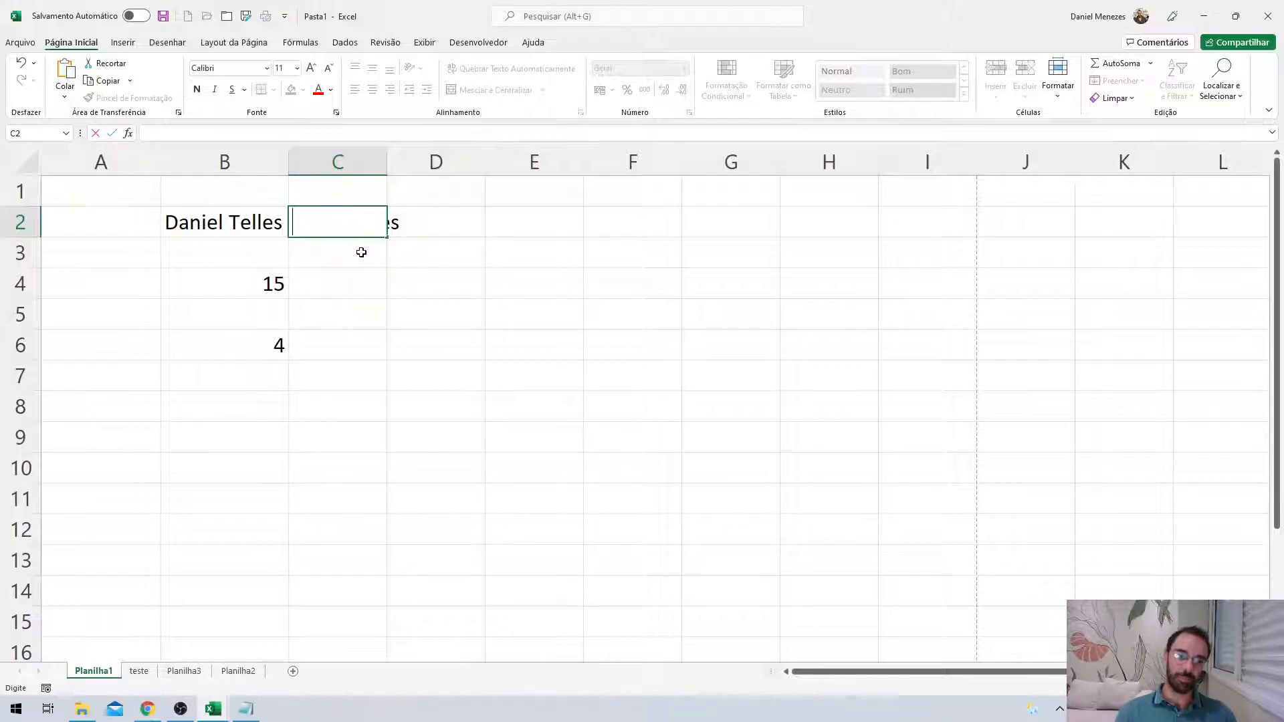
pyautogui.write('Procurador d')
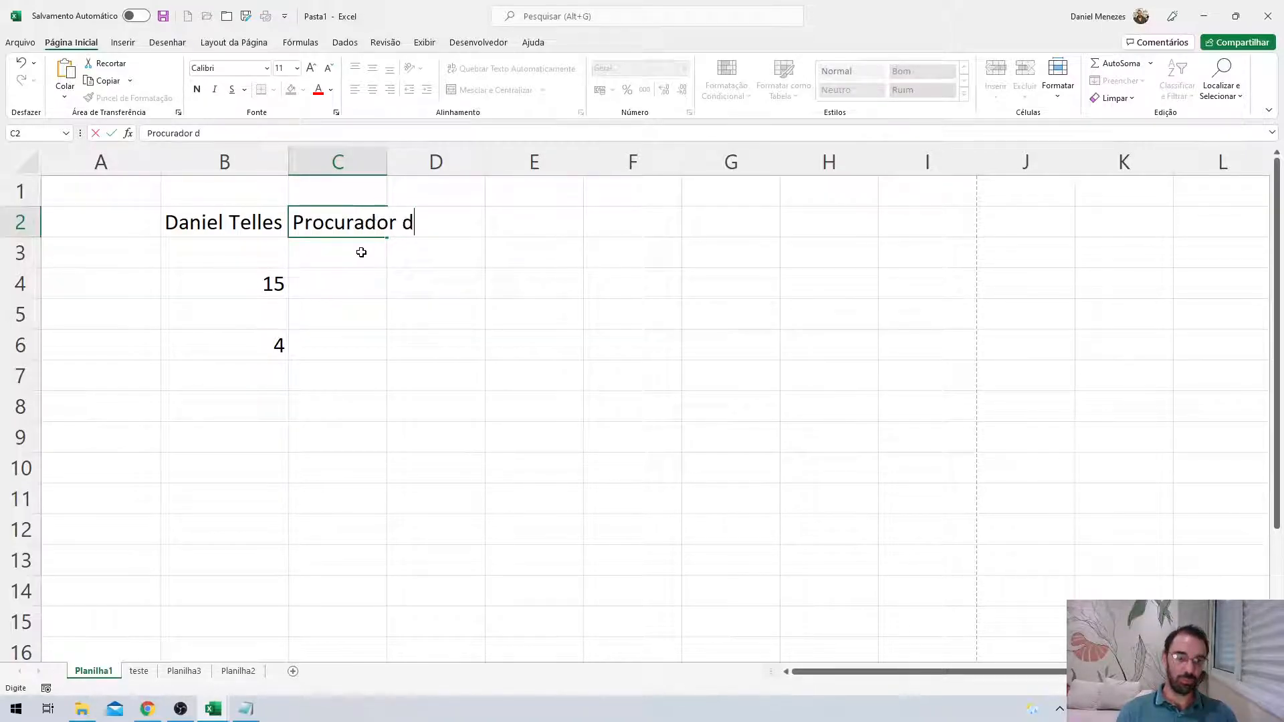
pyautogui.write('a Fazenda')
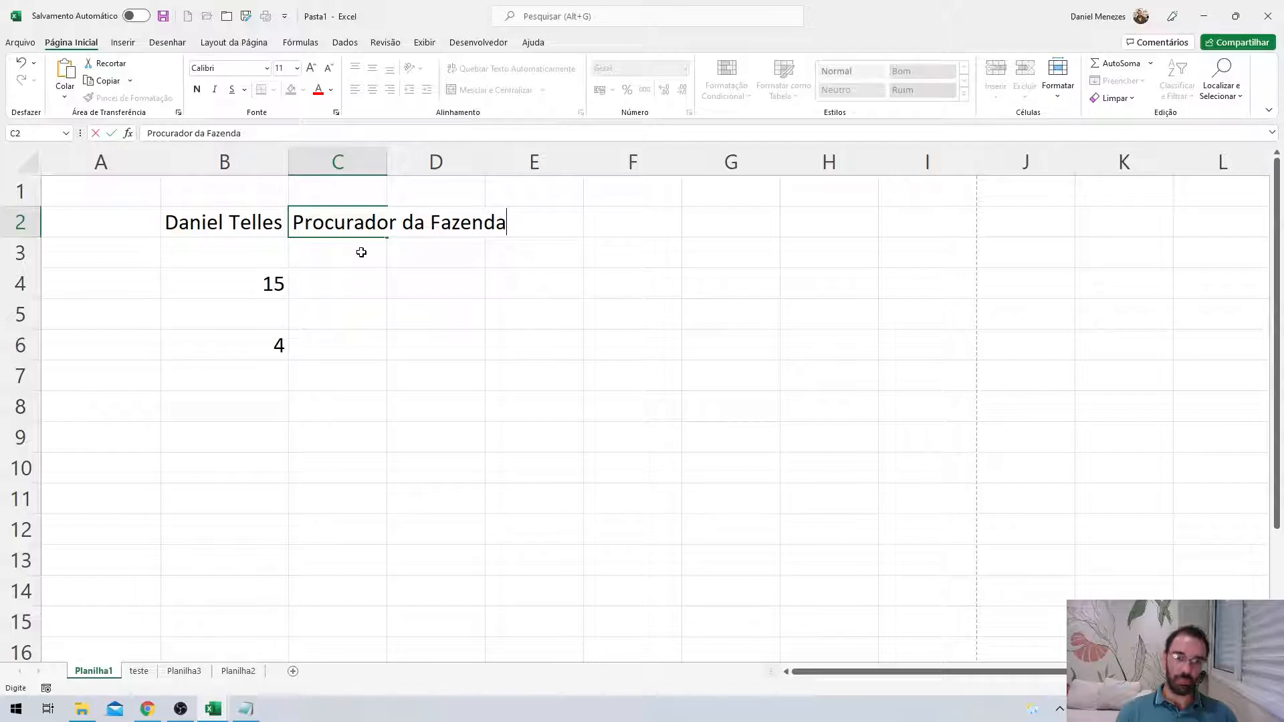
pyautogui.click(361, 252)
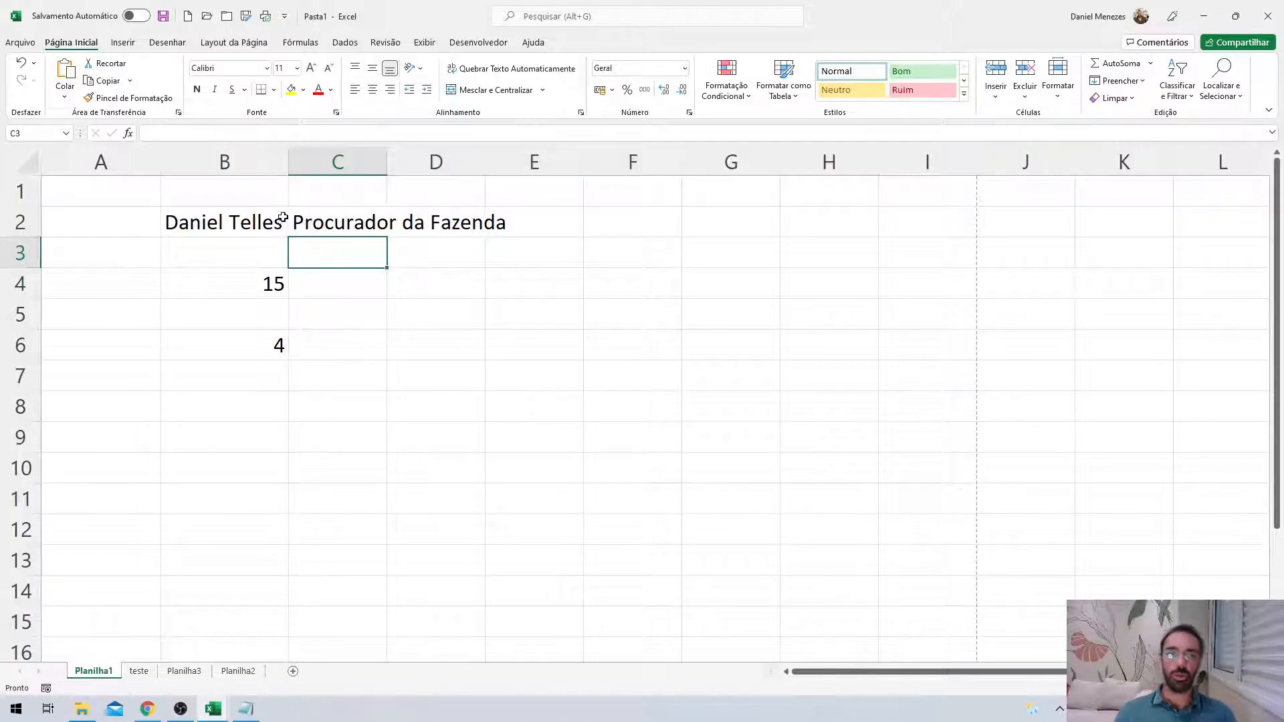
pyautogui.moveTo(289, 167); pyautogui.dragTo(418, 167)
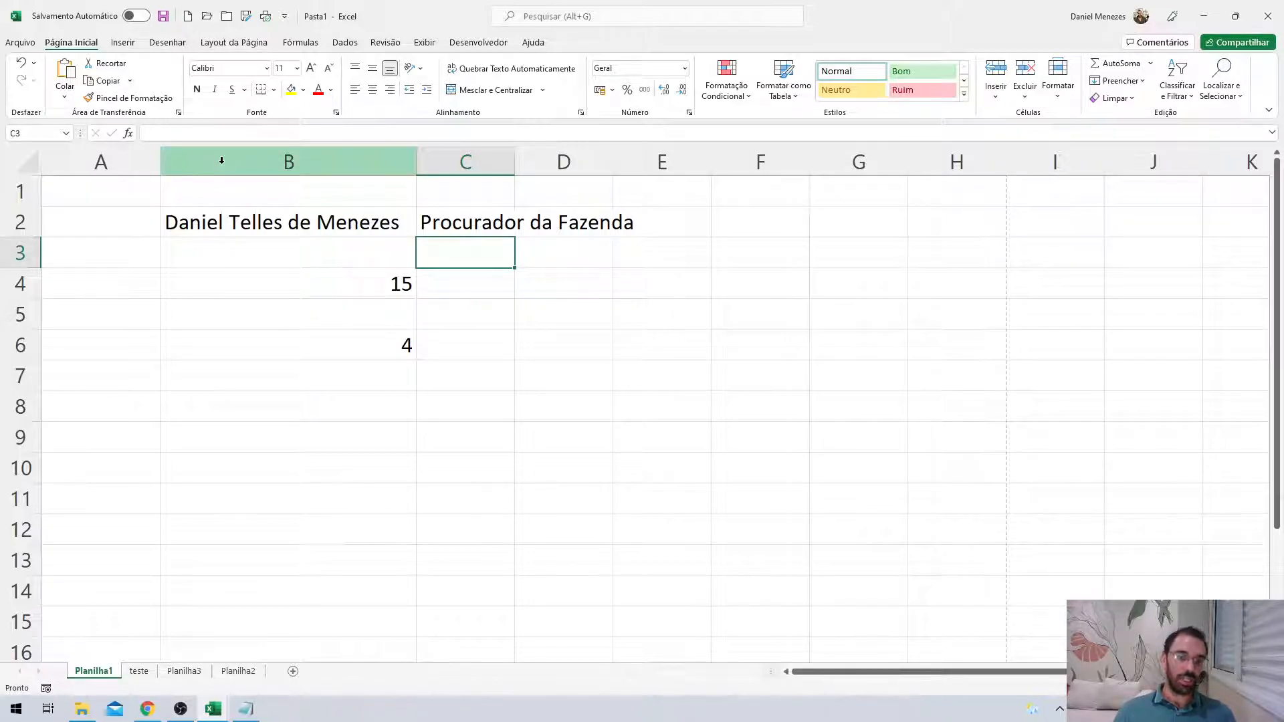
# Undo both column B width changes and toggle text wrapping on and off for B2.
pyautogui.hotkey('ctrl', 'z')
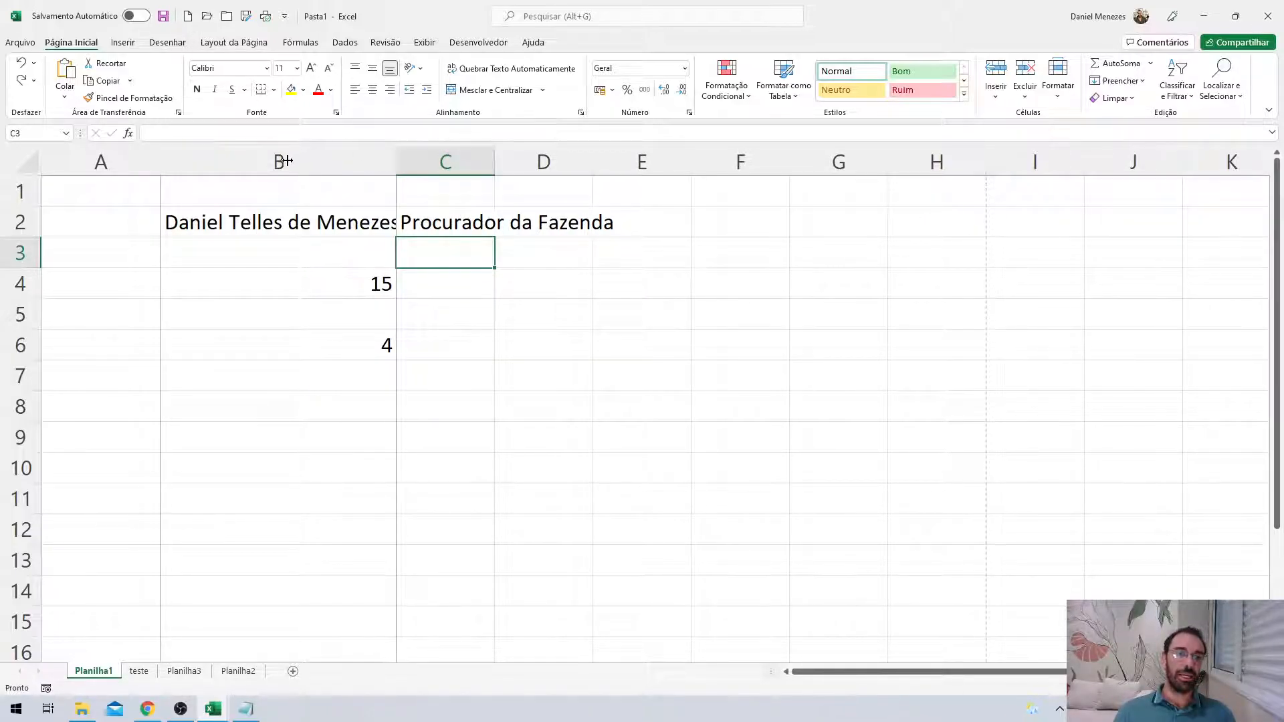
pyautogui.hotkey('ctrl', 'z')
pyautogui.click(279, 224)
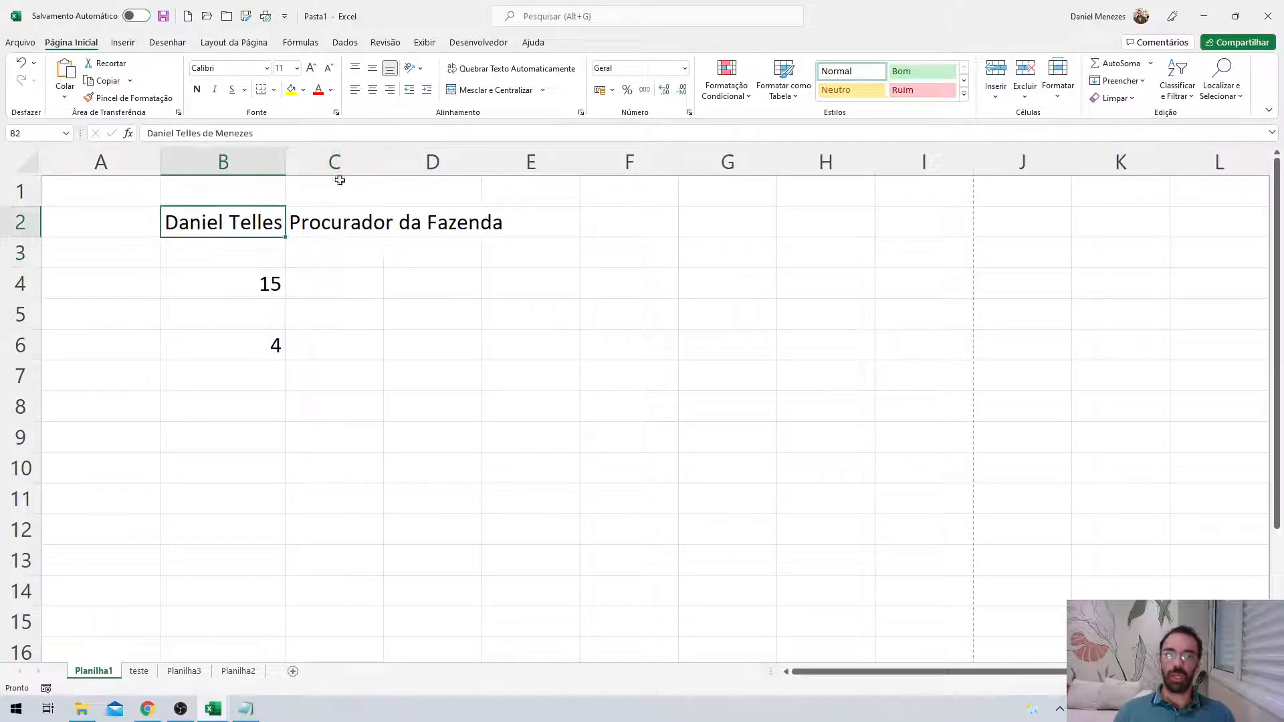
pyautogui.click(476, 69)
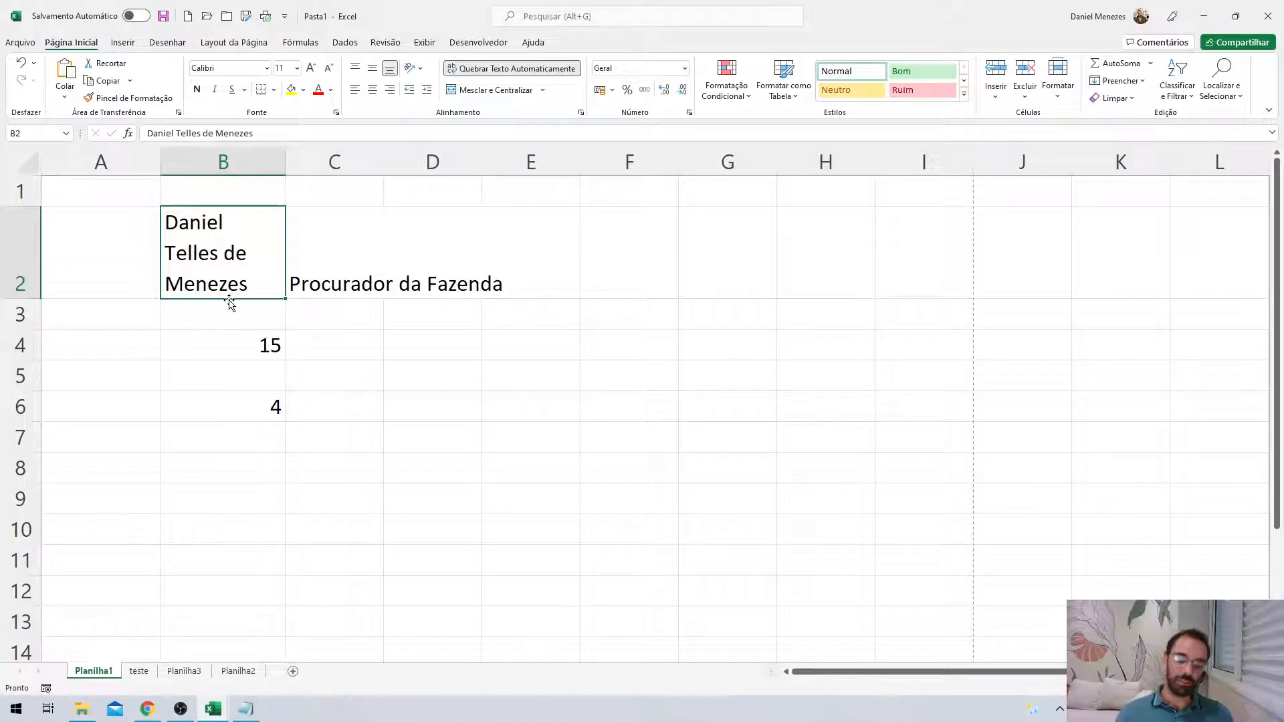
pyautogui.click(512, 68)
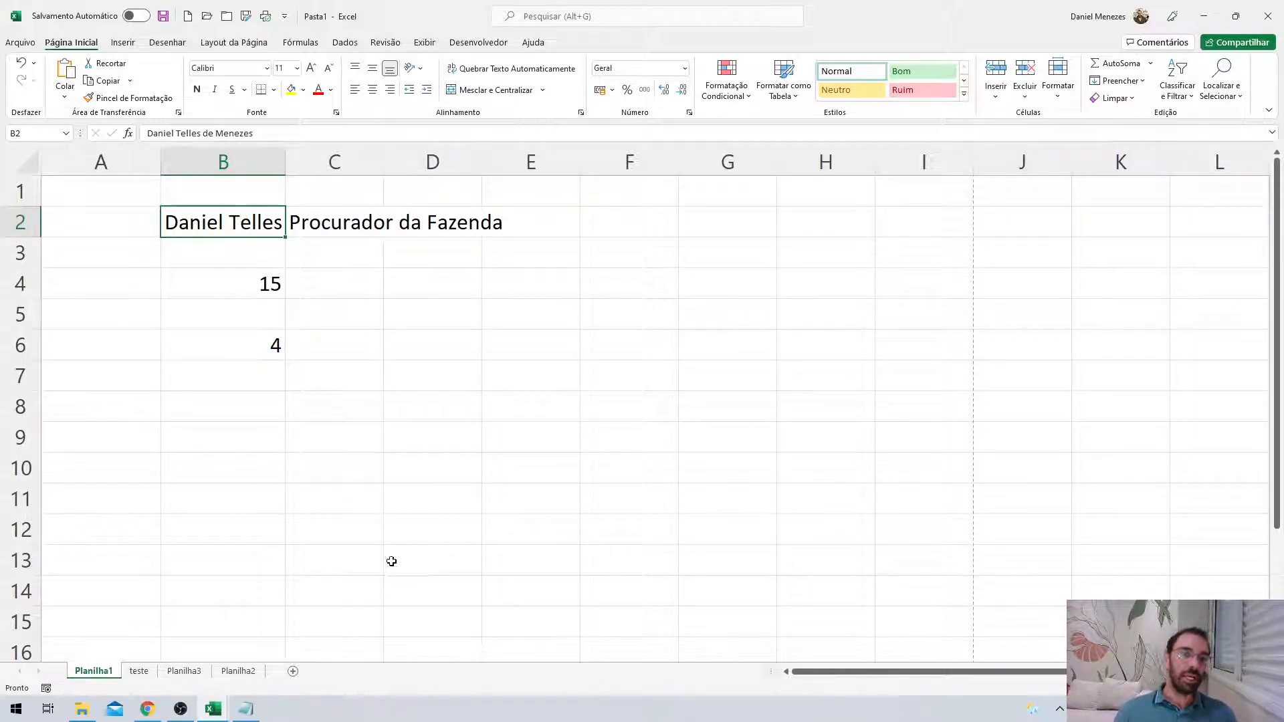
# Clear the contents of cells B2 through D2.
pyautogui.moveTo(240, 218); pyautogui.dragTo(401, 223)
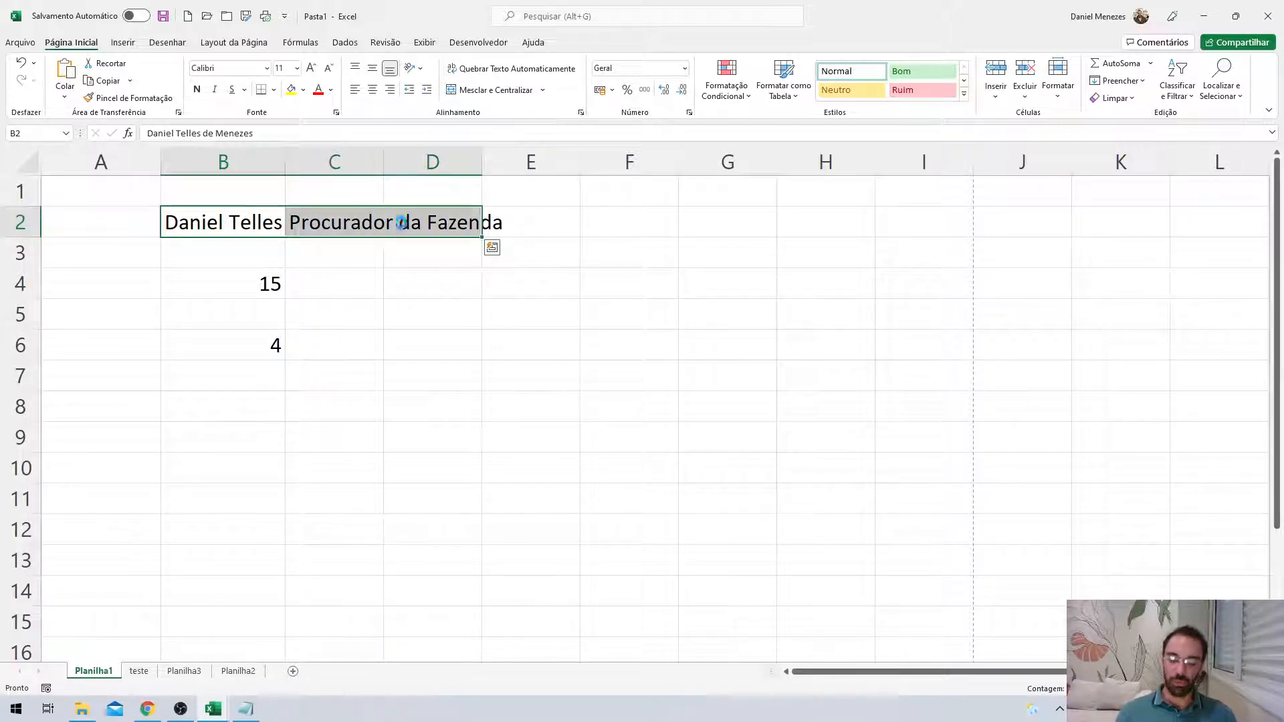
pyautogui.press('Delete')
pyautogui.click(324, 287)
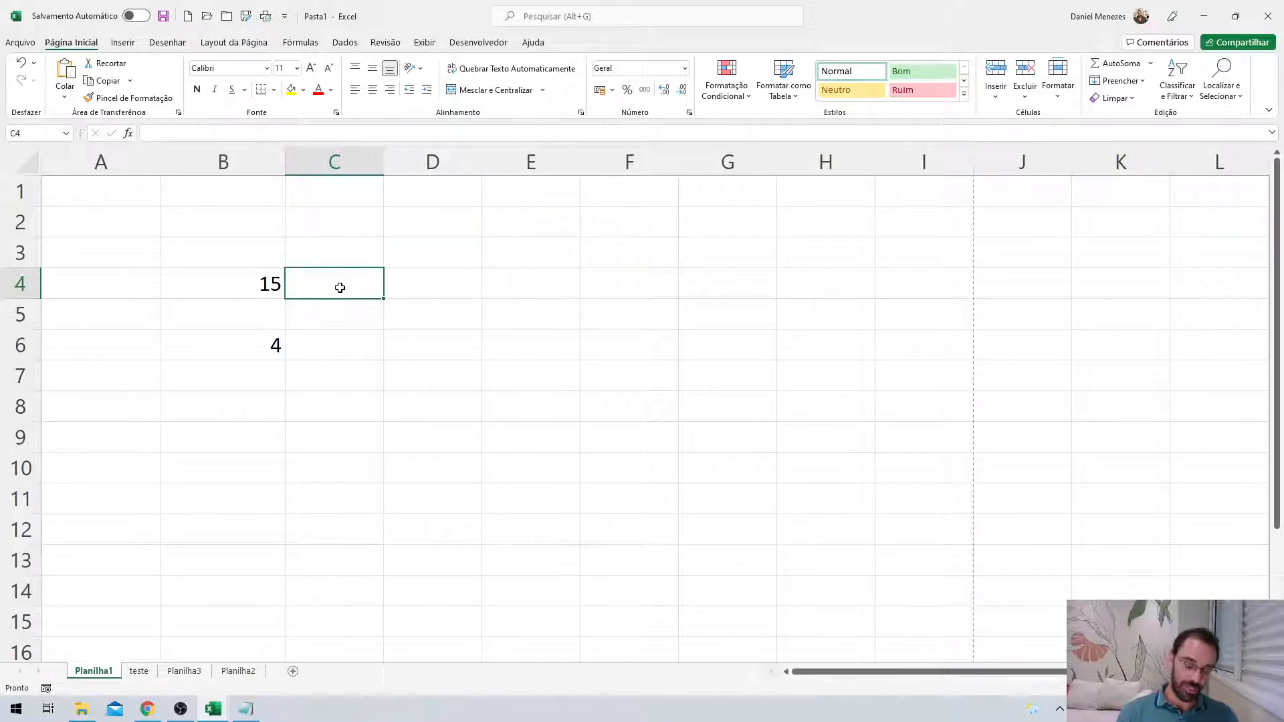
# Enter a first name in C4 and check the contents of B4 and B6.
pyautogui.write('Daniel')
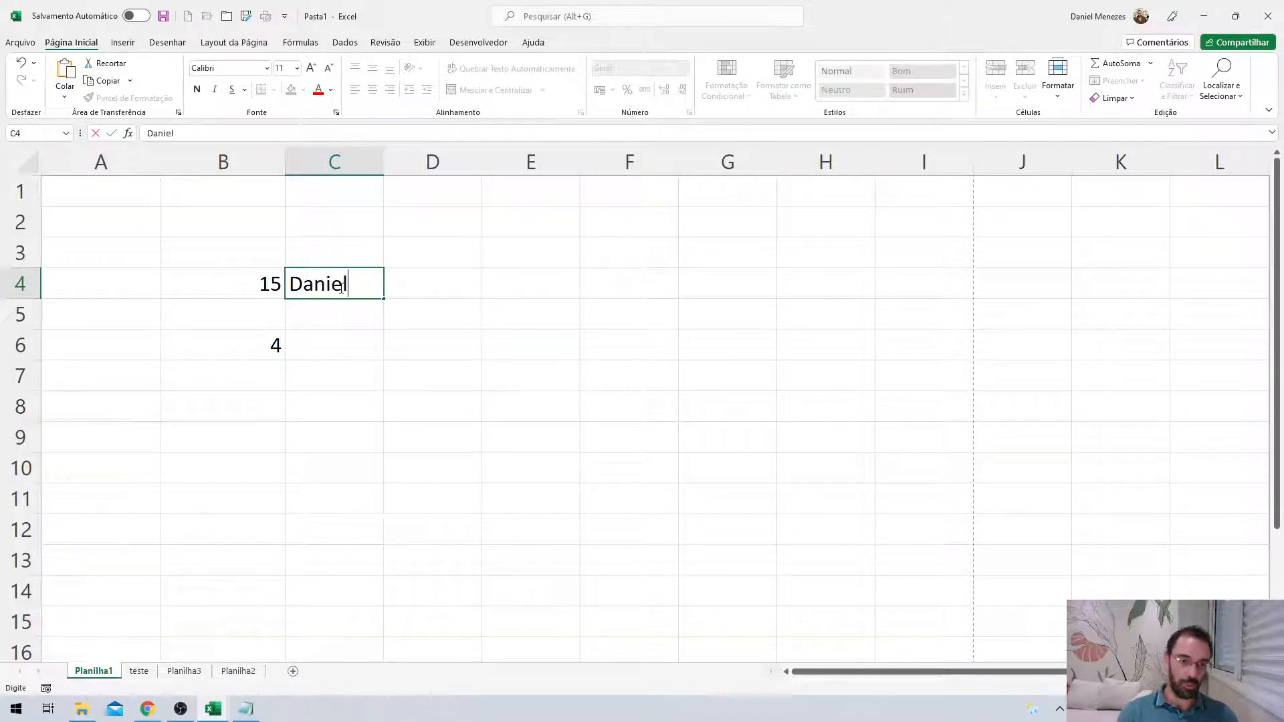
pyautogui.press('Return')
pyautogui.click(248, 278)
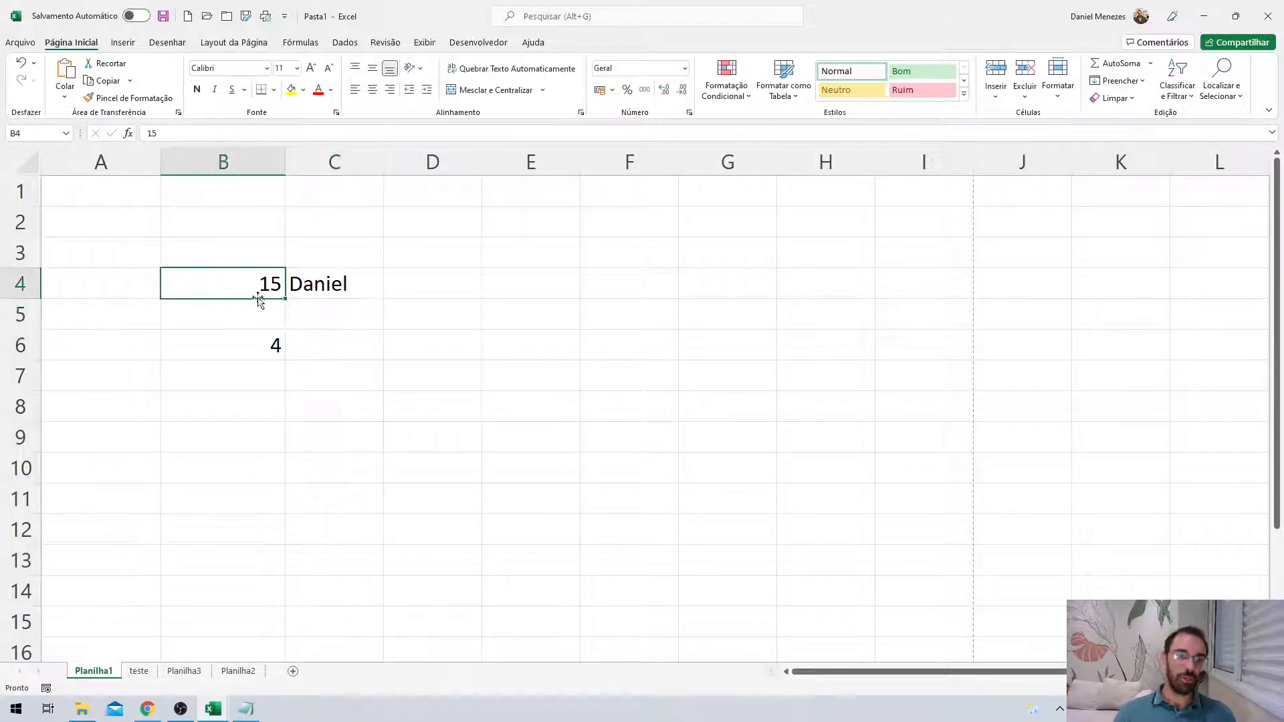
pyautogui.click(261, 352)
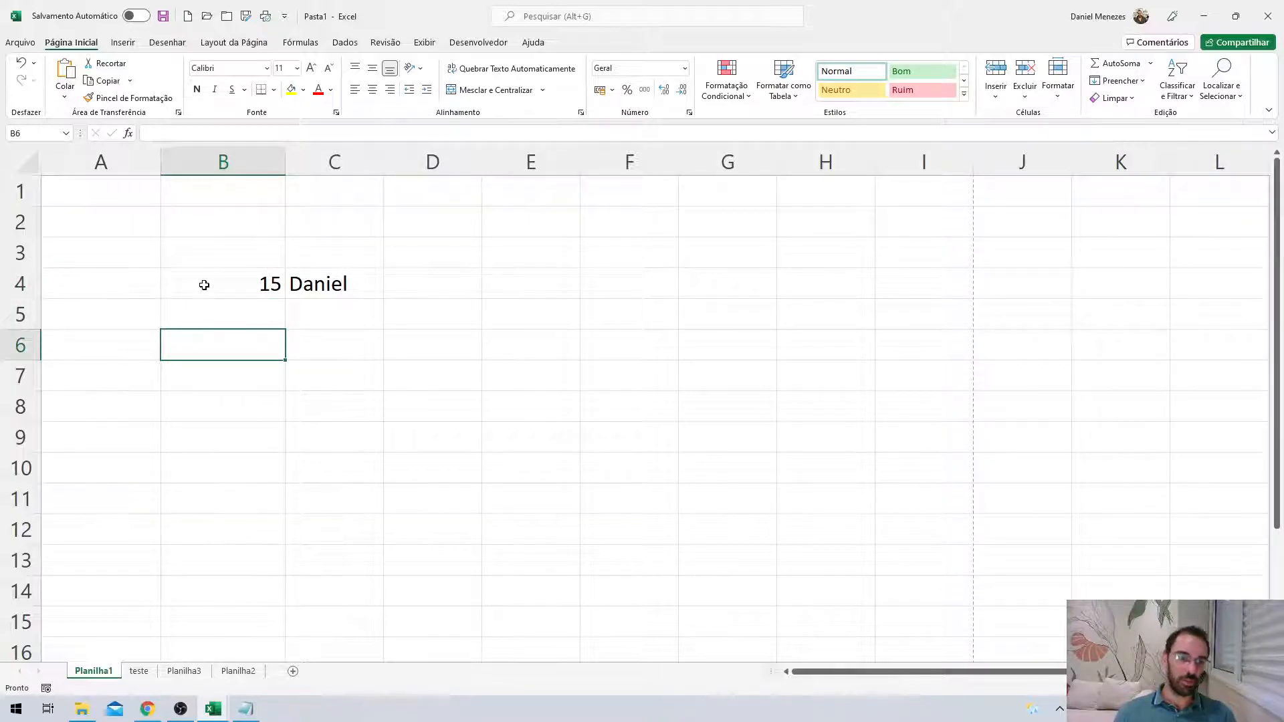
pyautogui.click(204, 285)
pyautogui.write('=')
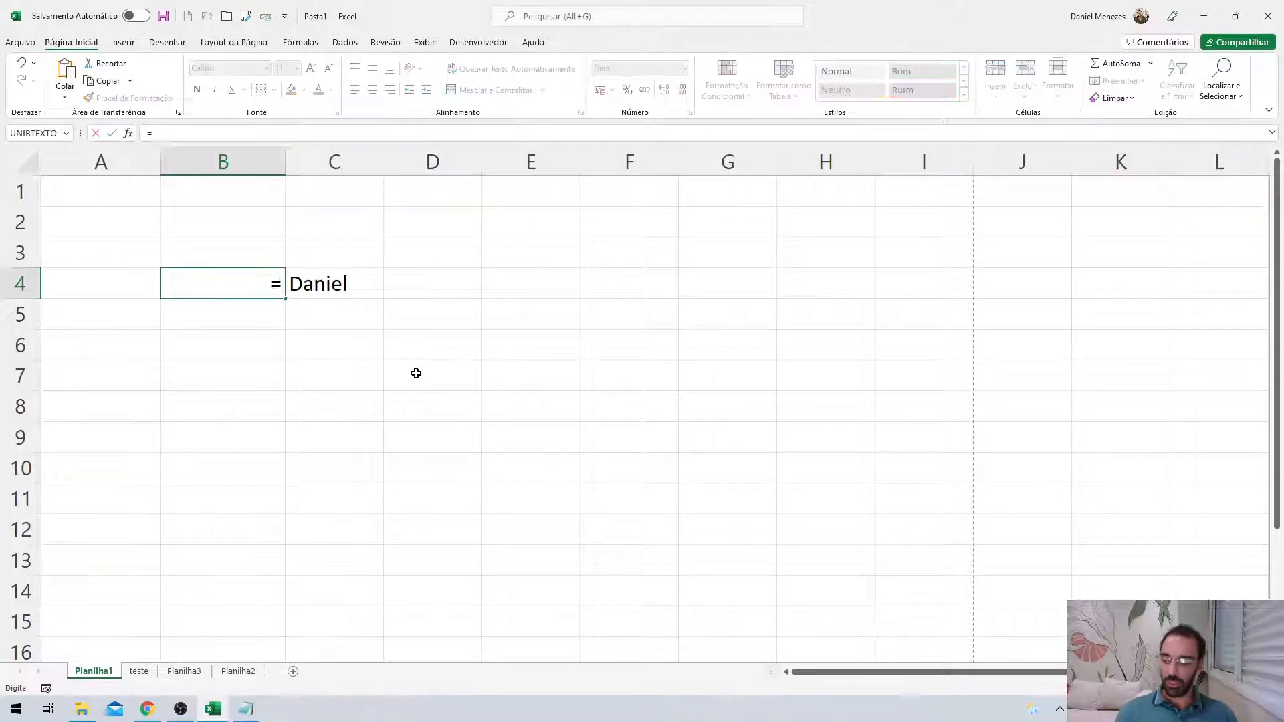
pyautogui.write('99*9999999')
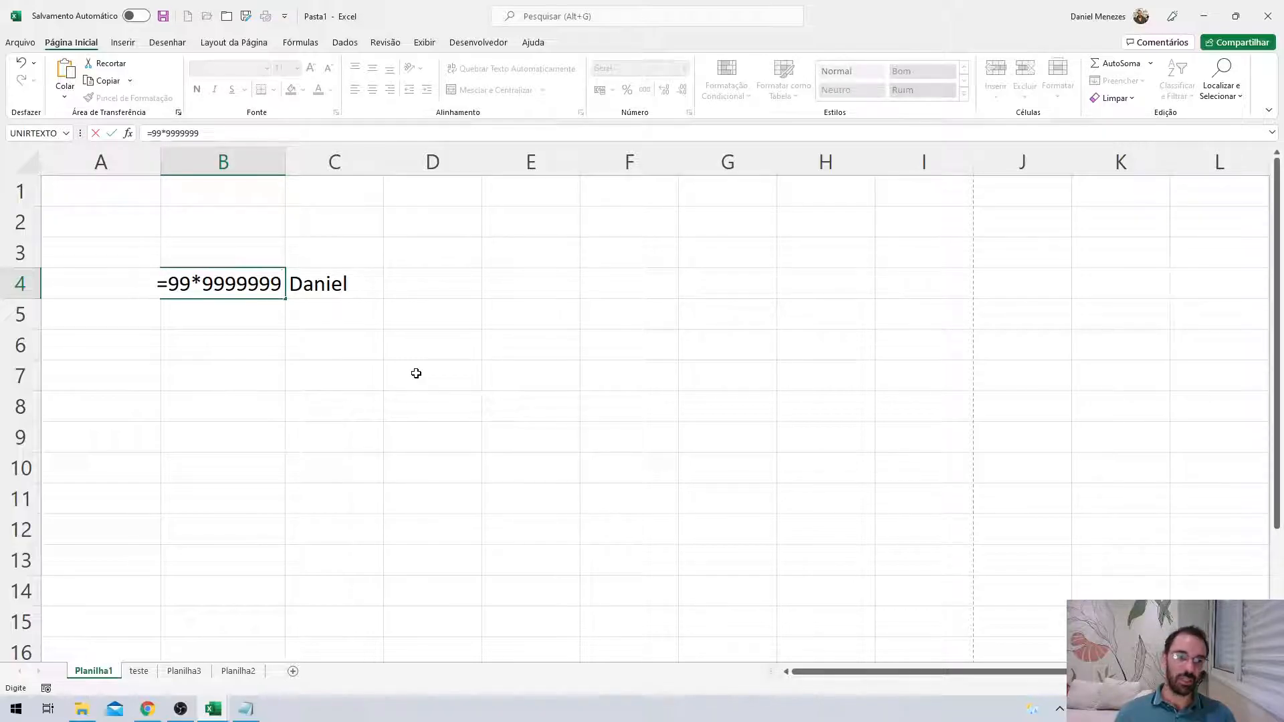
pyautogui.press('Return')
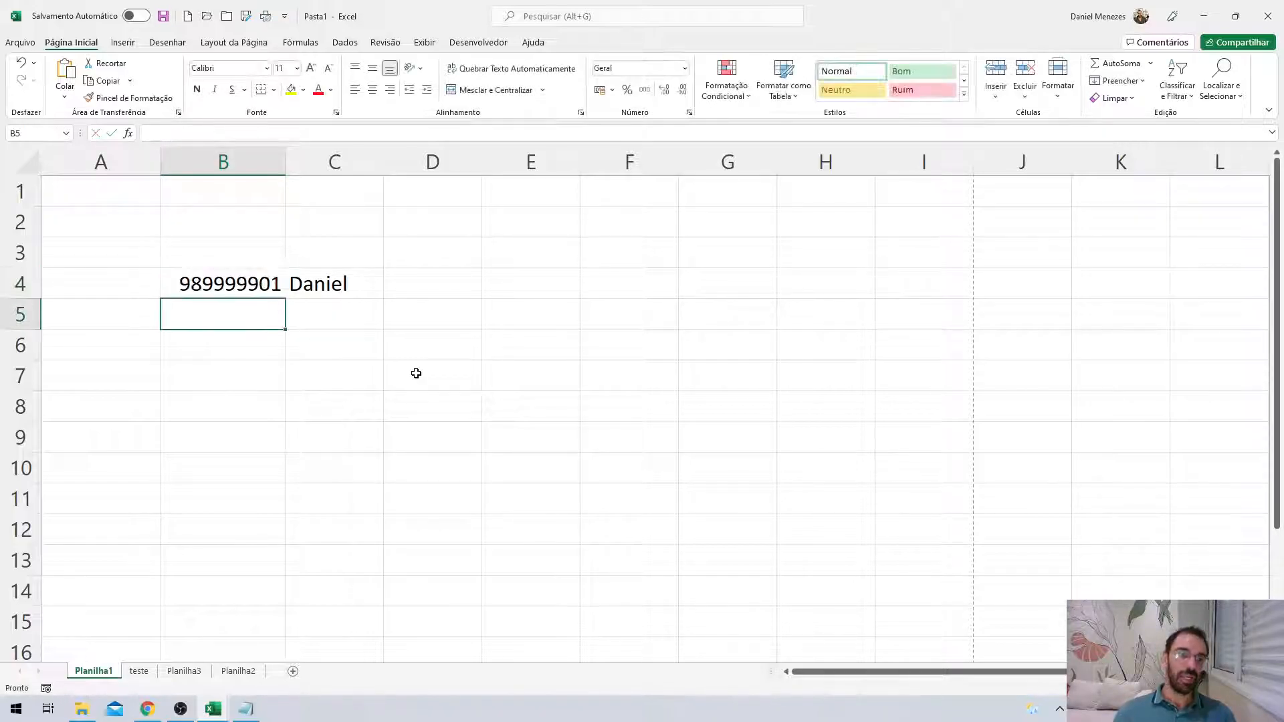
pyautogui.click(249, 286)
pyautogui.click(214, 130)
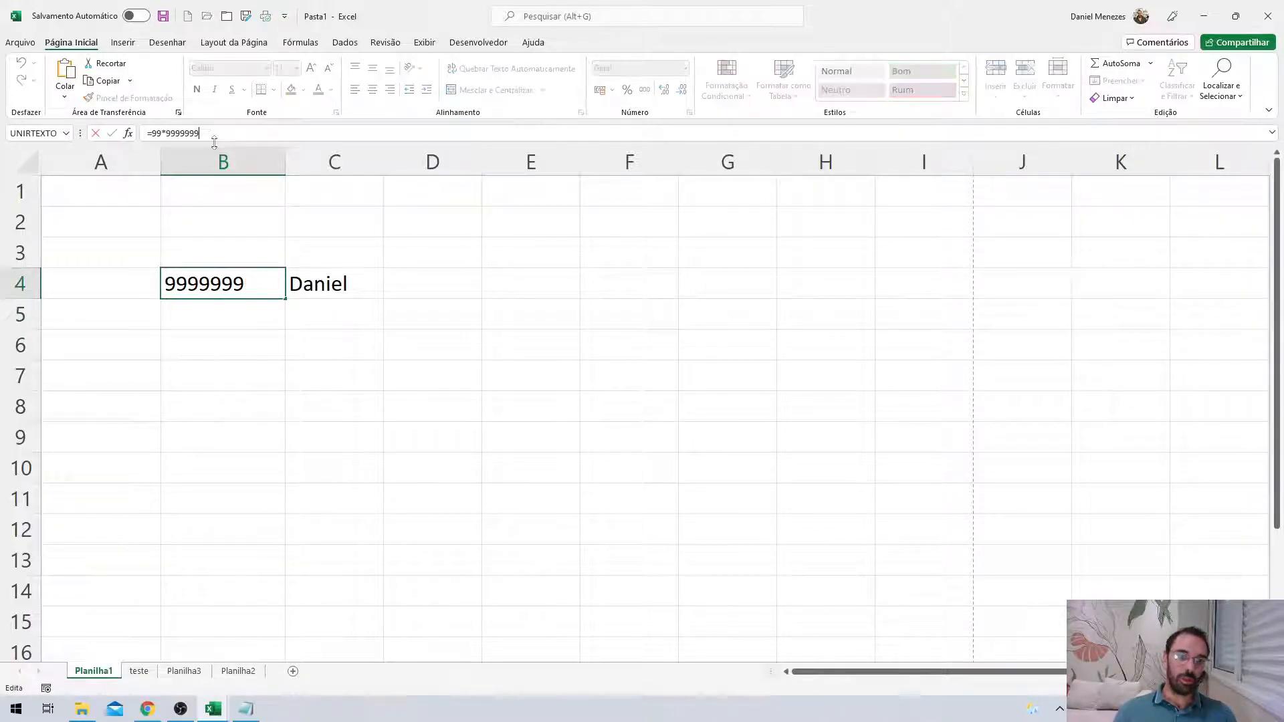
pyautogui.write('999999')
pyautogui.press('Return')
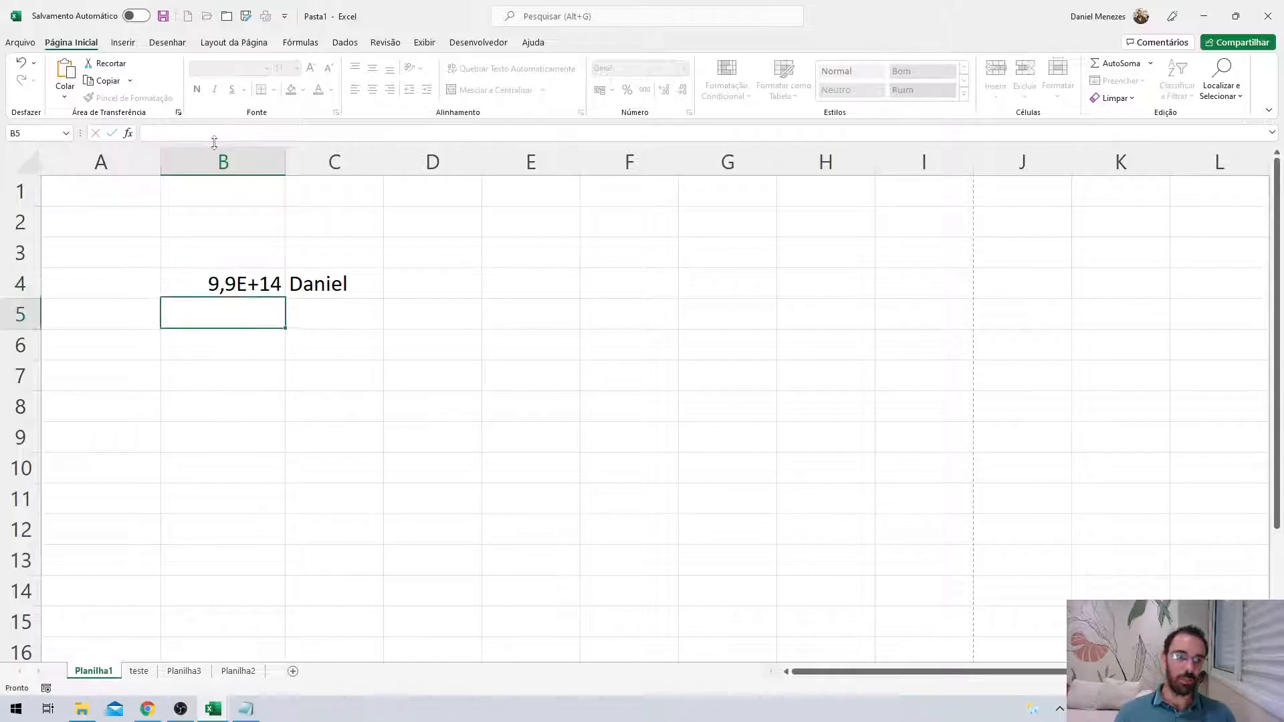
pyautogui.click(531, 441)
pyautogui.click(201, 295)
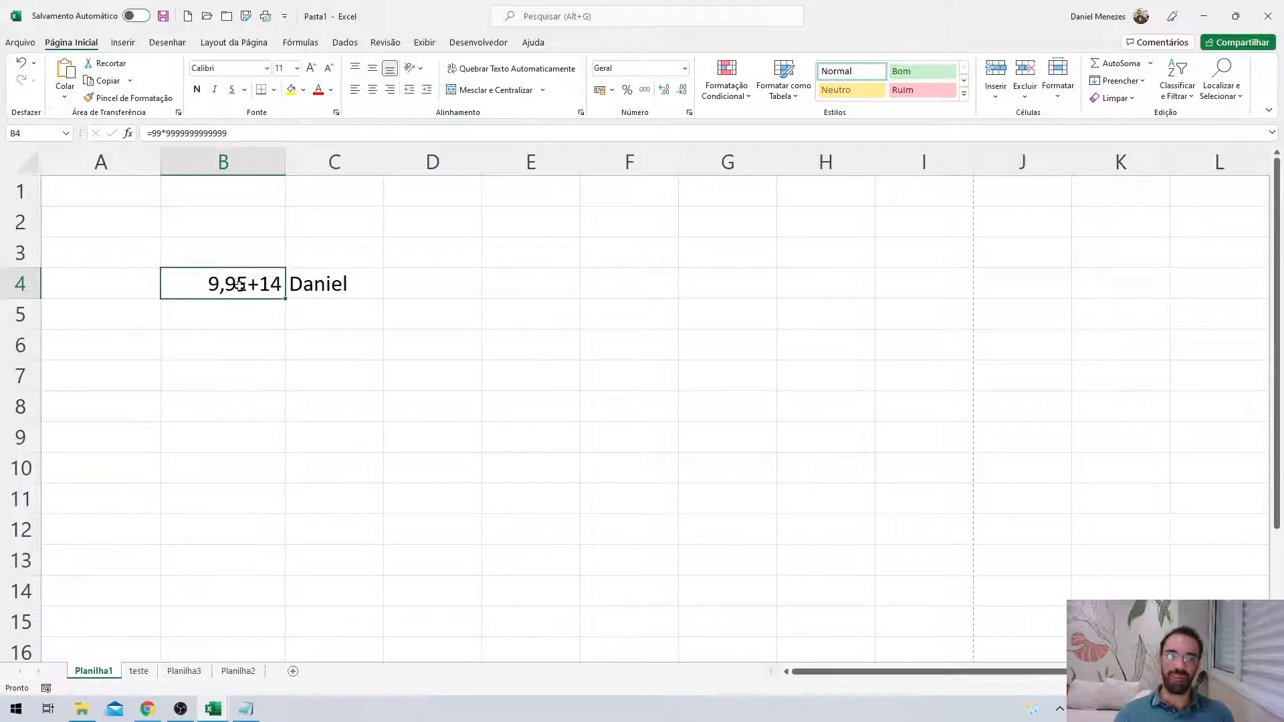
# Apply the Número number format to cell B4.
pyautogui.click(685, 69)
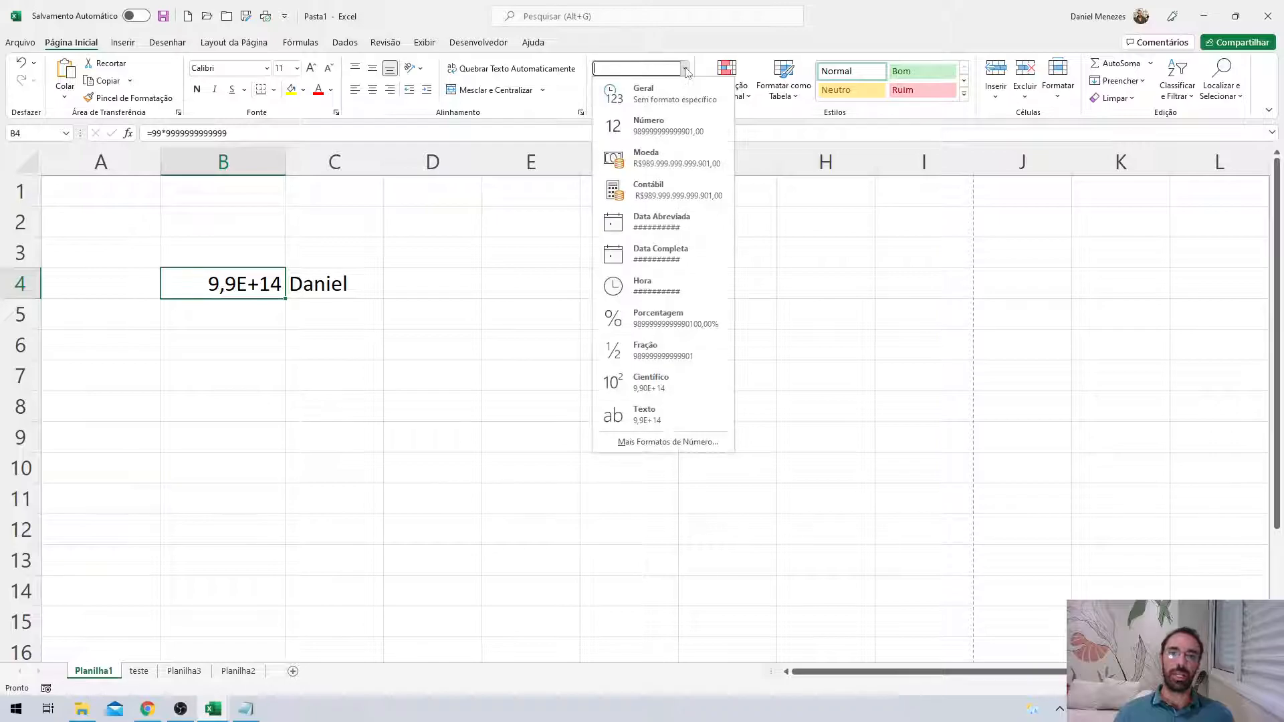
pyautogui.click(664, 126)
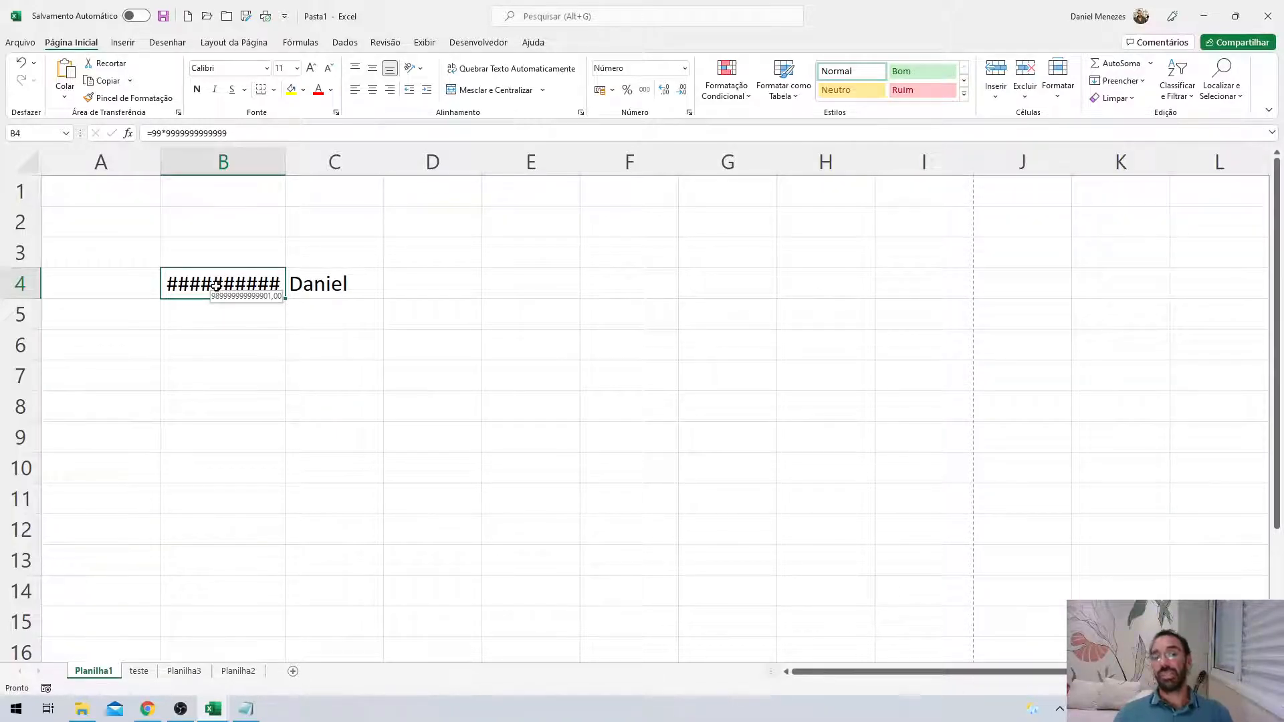
pyautogui.click(312, 287)
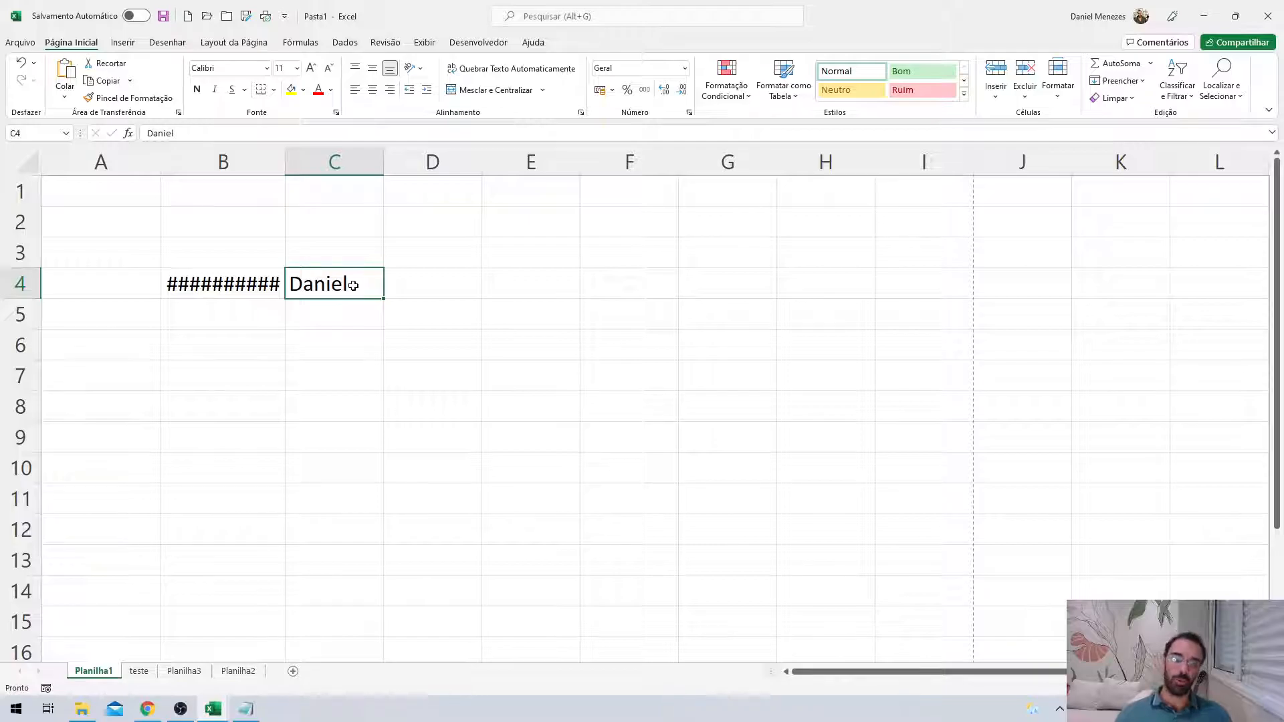
pyautogui.click(279, 284)
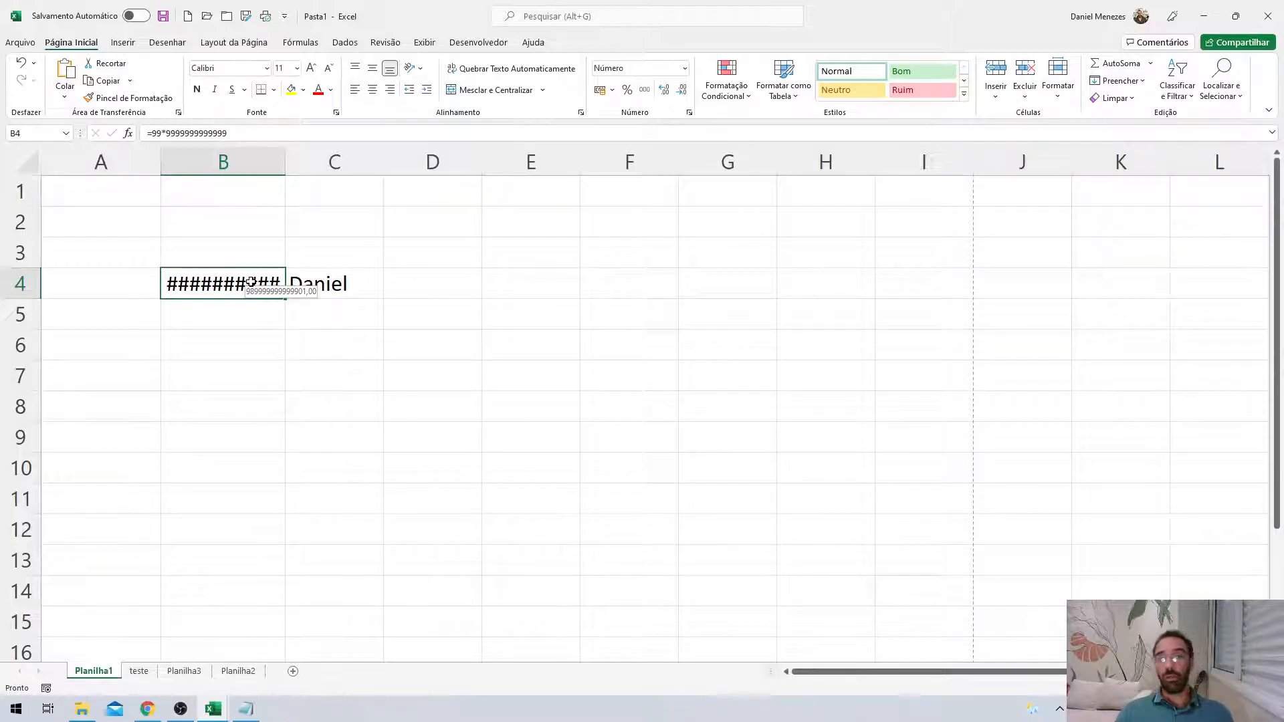
pyautogui.moveTo(285, 161); pyautogui.dragTo(396, 156)
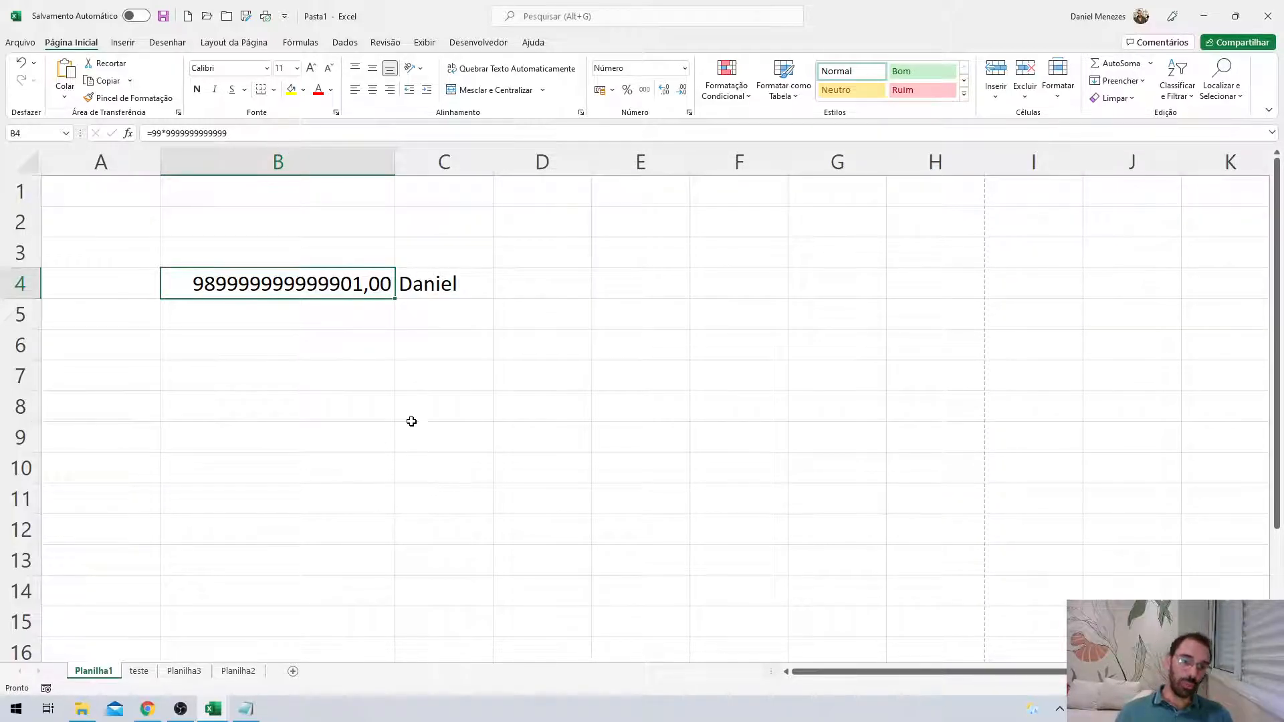
pyautogui.moveTo(392, 163); pyautogui.dragTo(560, 167)
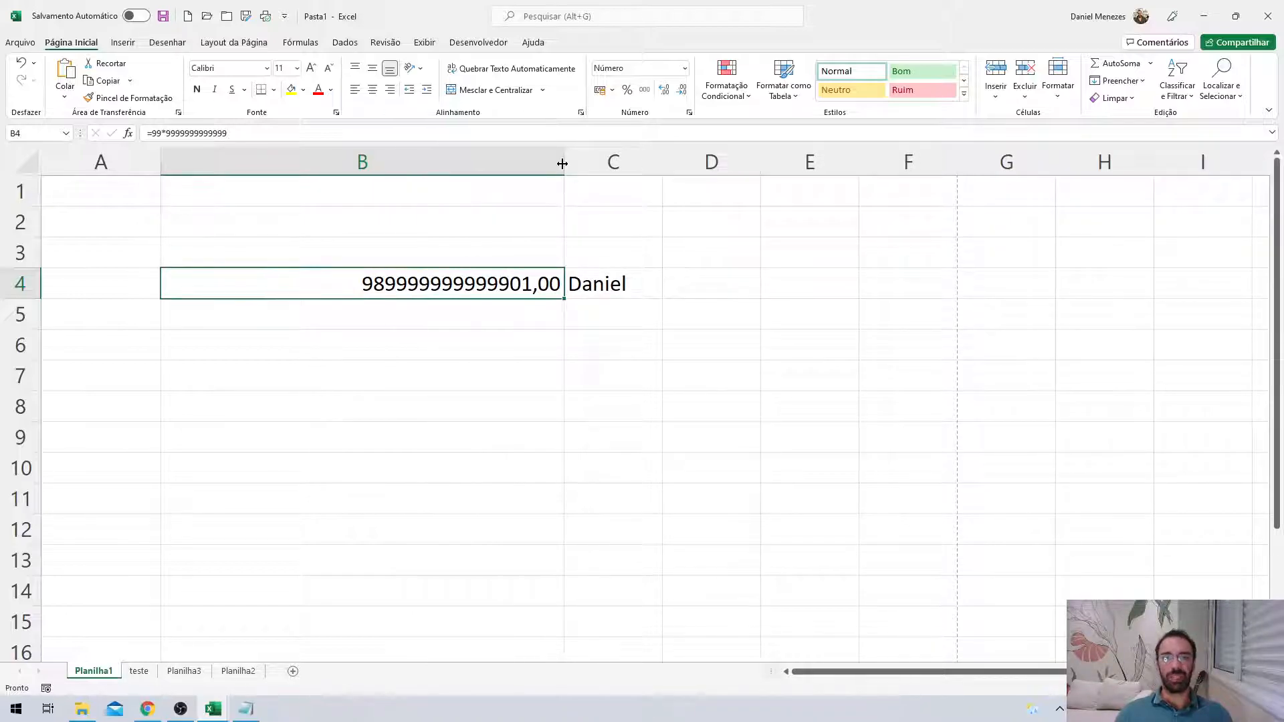
pyautogui.doubleClick(563, 163)
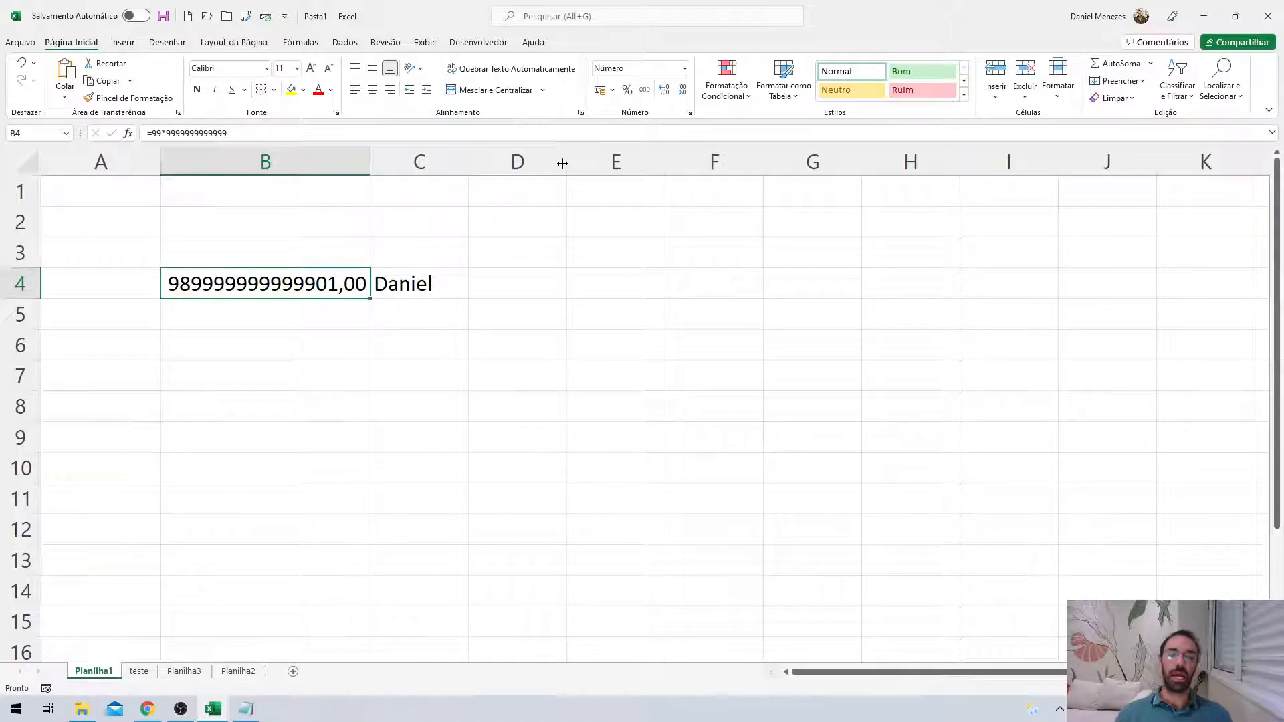
pyautogui.click(652, 456)
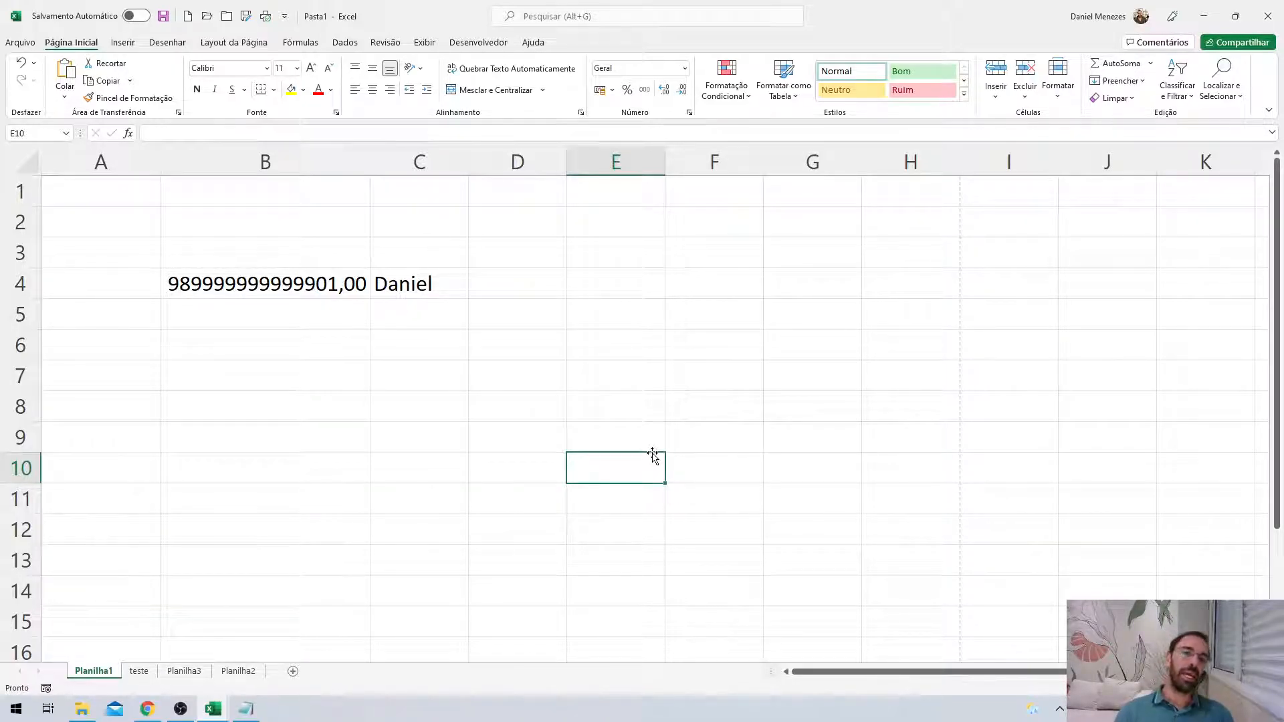
pyautogui.click(404, 284)
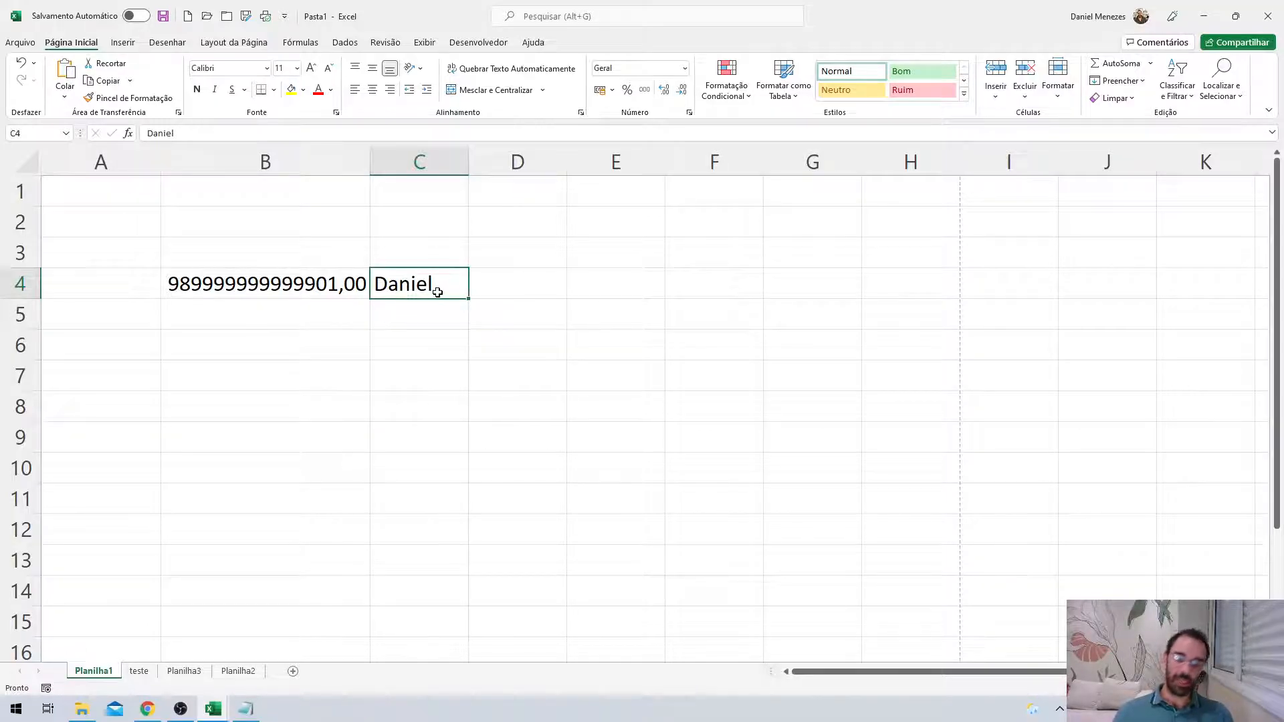
pyautogui.press('Delete')
pyautogui.hotkey('ctrl', 'z')
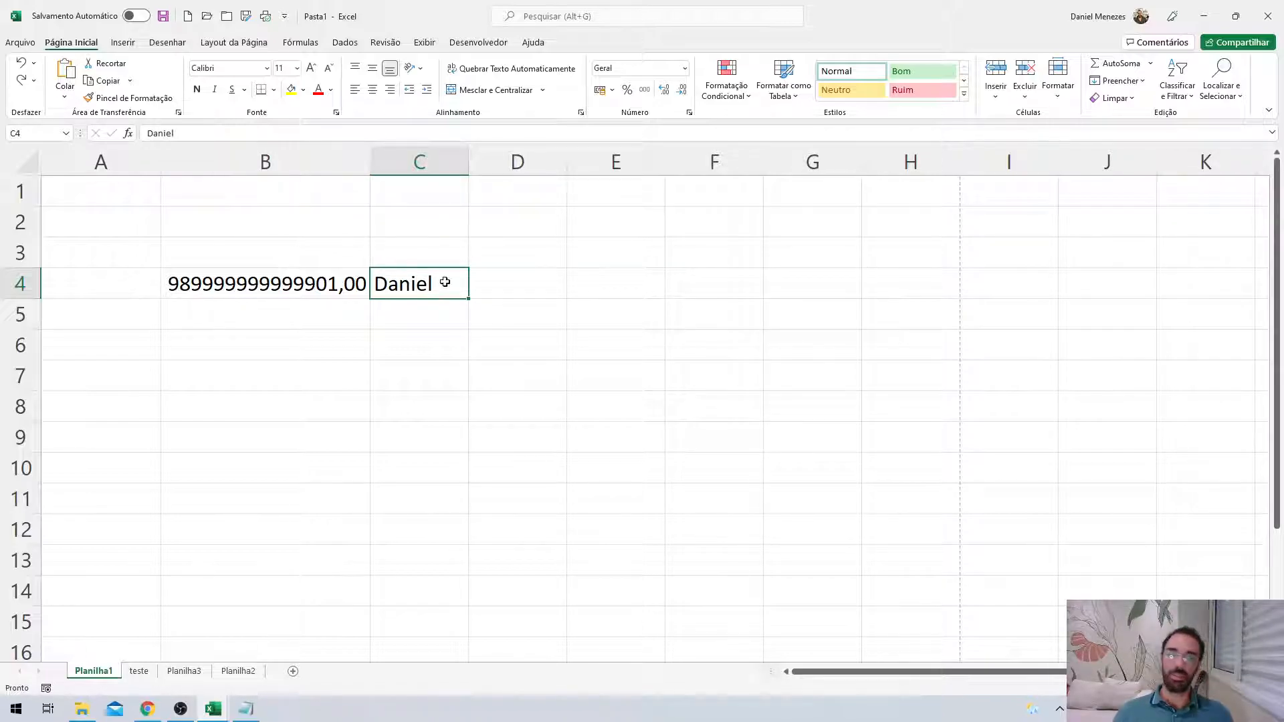
pyautogui.doubleClick(400, 284)
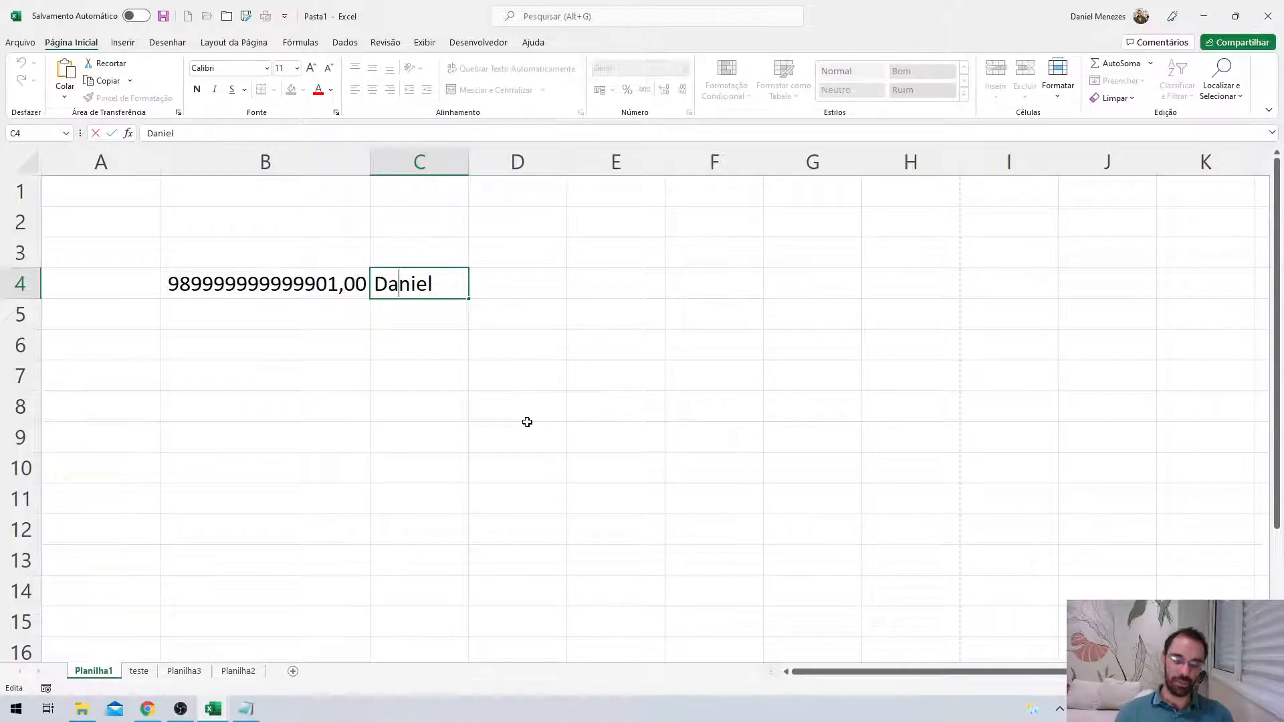
pyautogui.write('a')
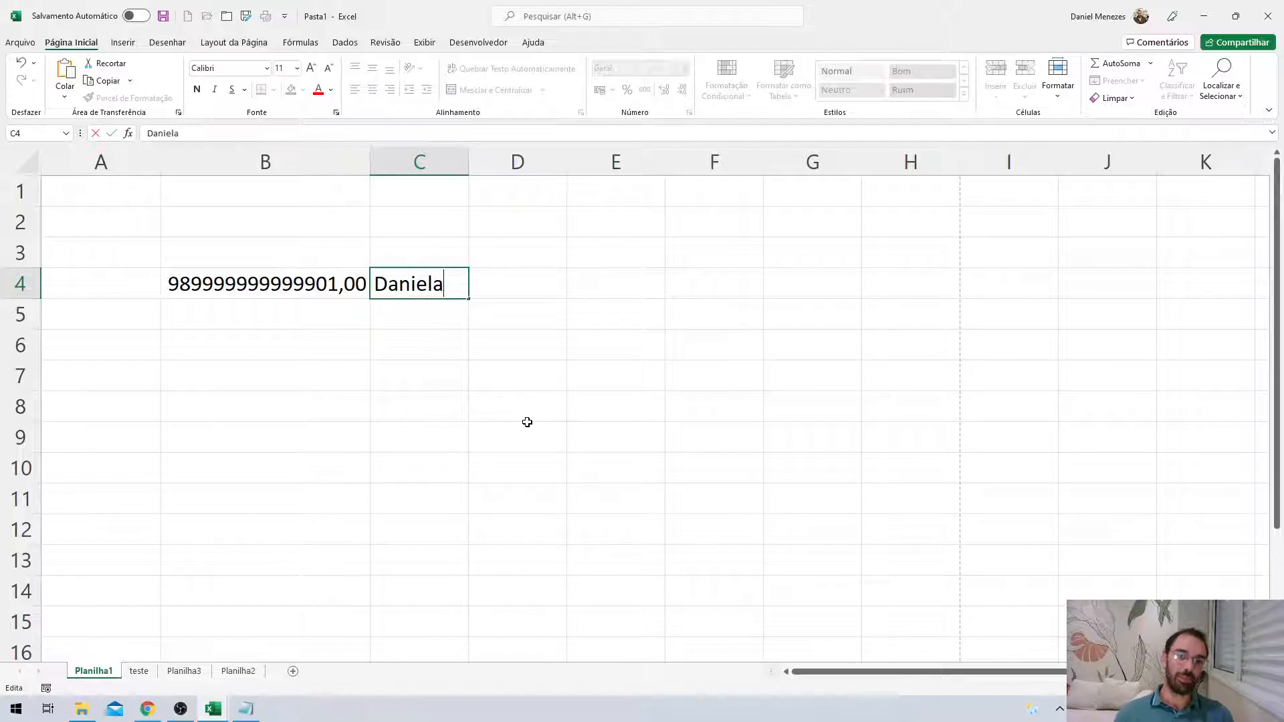
pyautogui.press('Return')
pyautogui.click(448, 296)
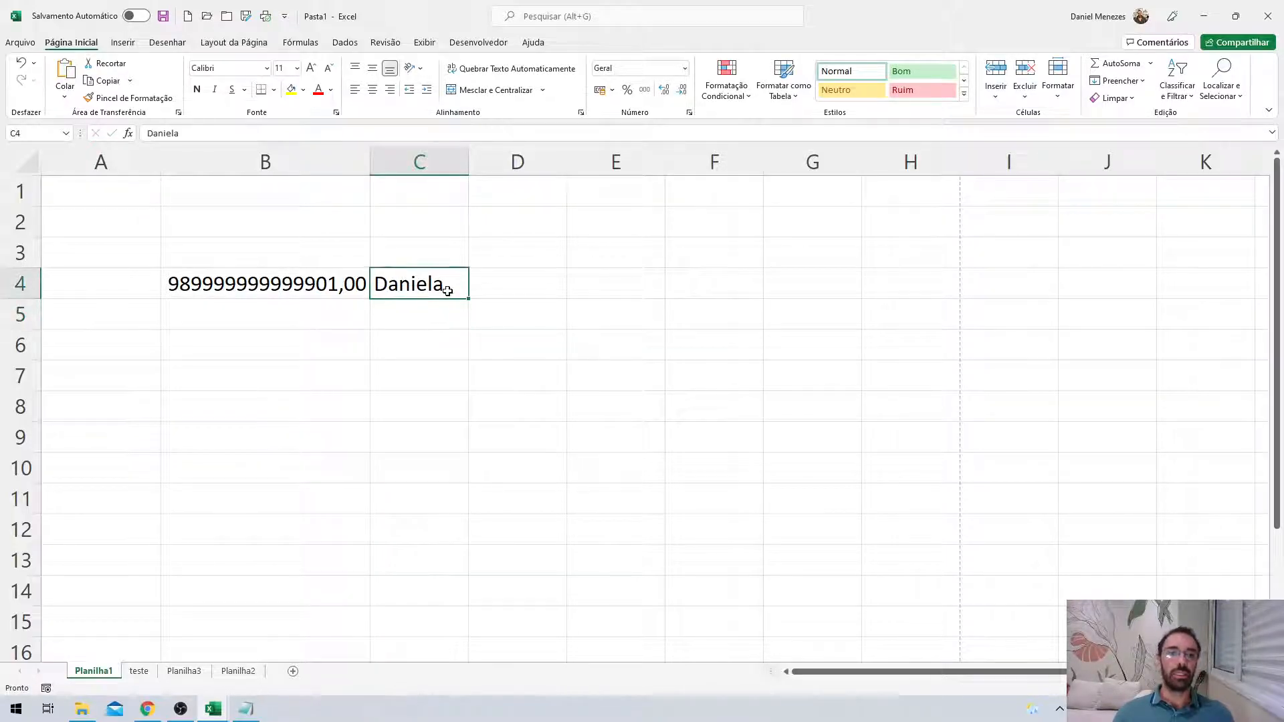
pyautogui.press('F2')
pyautogui.press('BackSpace')
pyautogui.press('Return')
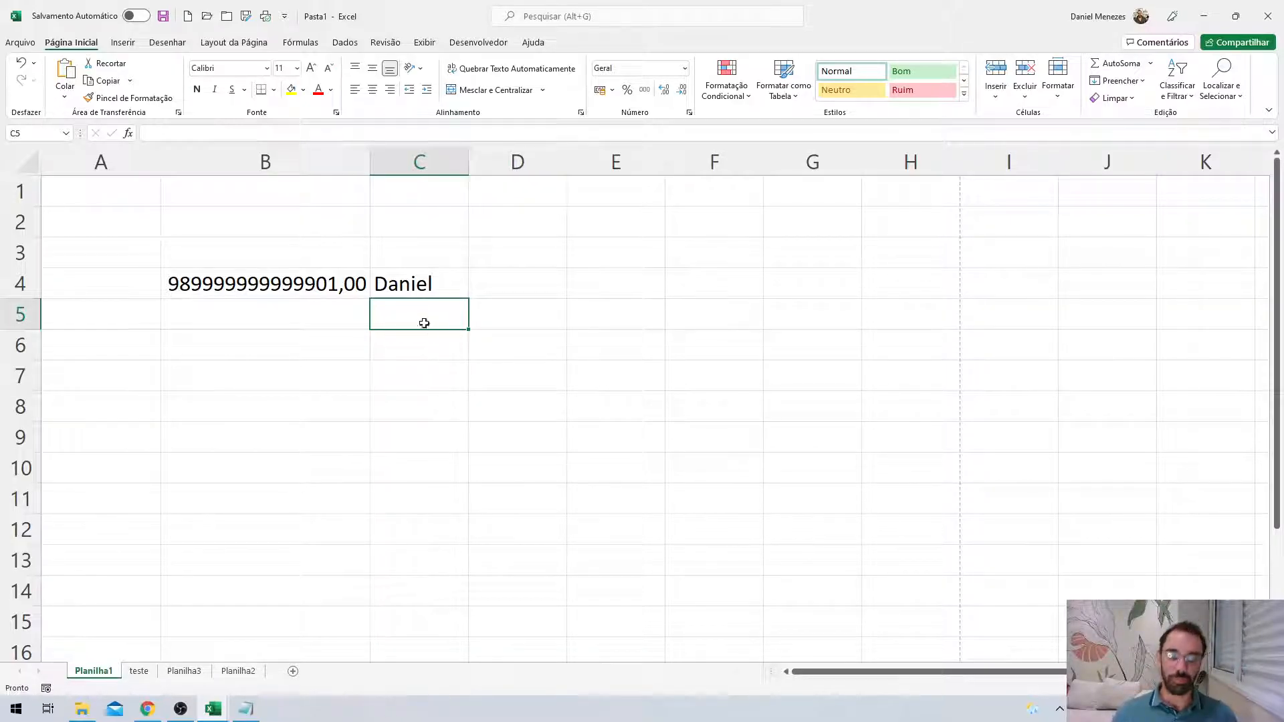
pyautogui.moveTo(321, 284); pyautogui.dragTo(409, 285)
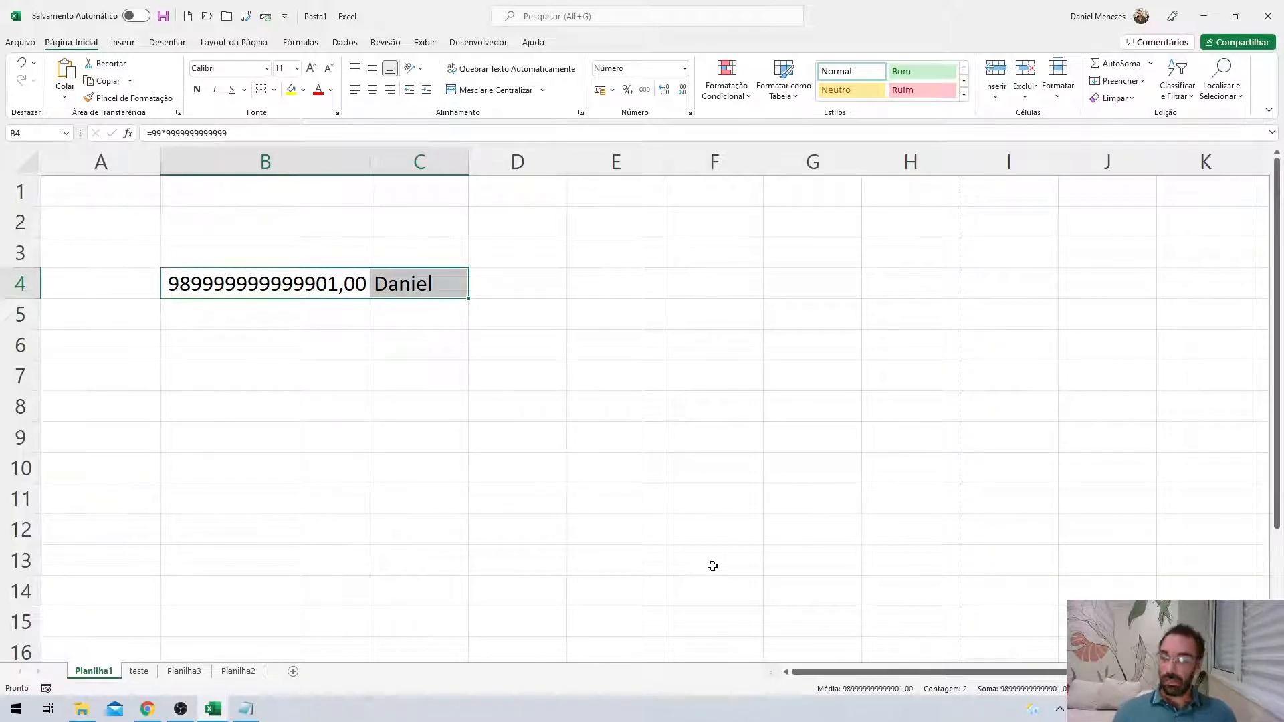
# Clear the entries in B4 and C4, then go to C2.
pyautogui.press('Delete')
pyautogui.click(300, 286)
pyautogui.click(402, 242)
pyautogui.press('Up')
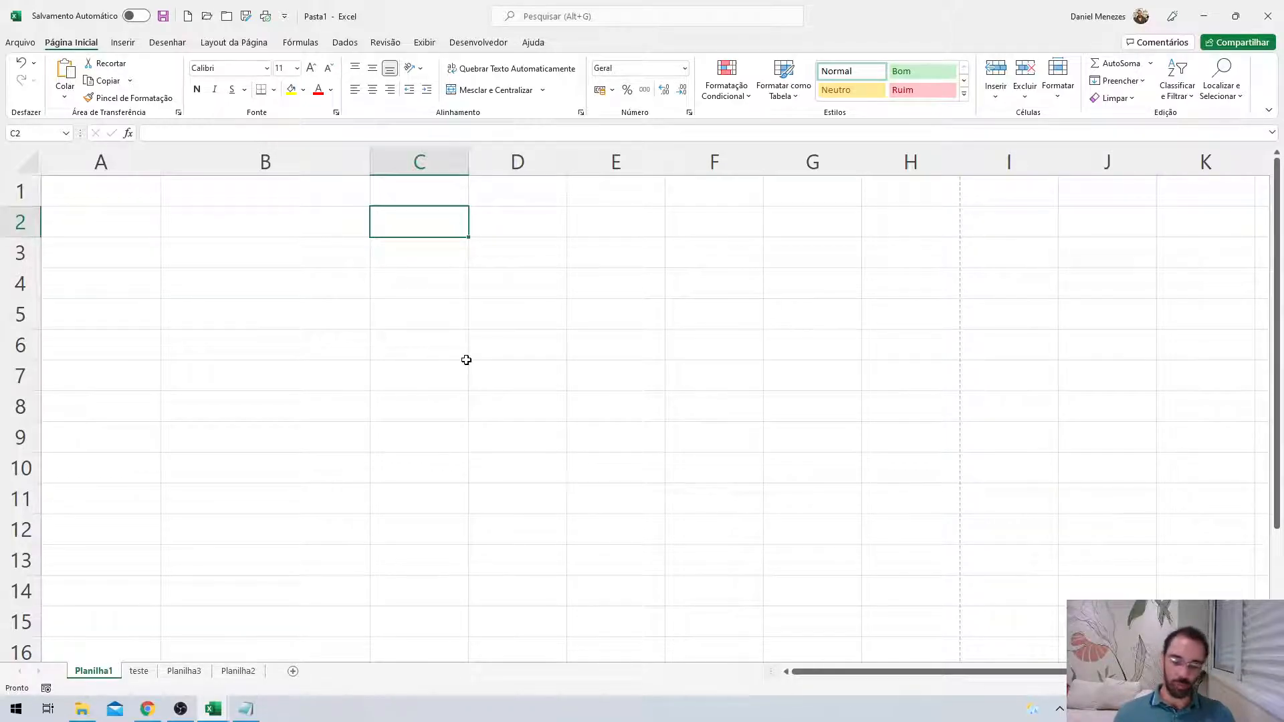
# Enter 1, 2, 3 in C2:C4 and fill the counting series down to C12.
pyautogui.write('1')
pyautogui.press('Return')
pyautogui.write('2')
pyautogui.press('Return')
pyautogui.write('3')
pyautogui.press('Return')
pyautogui.moveTo(467, 221); pyautogui.dragTo(467, 543)
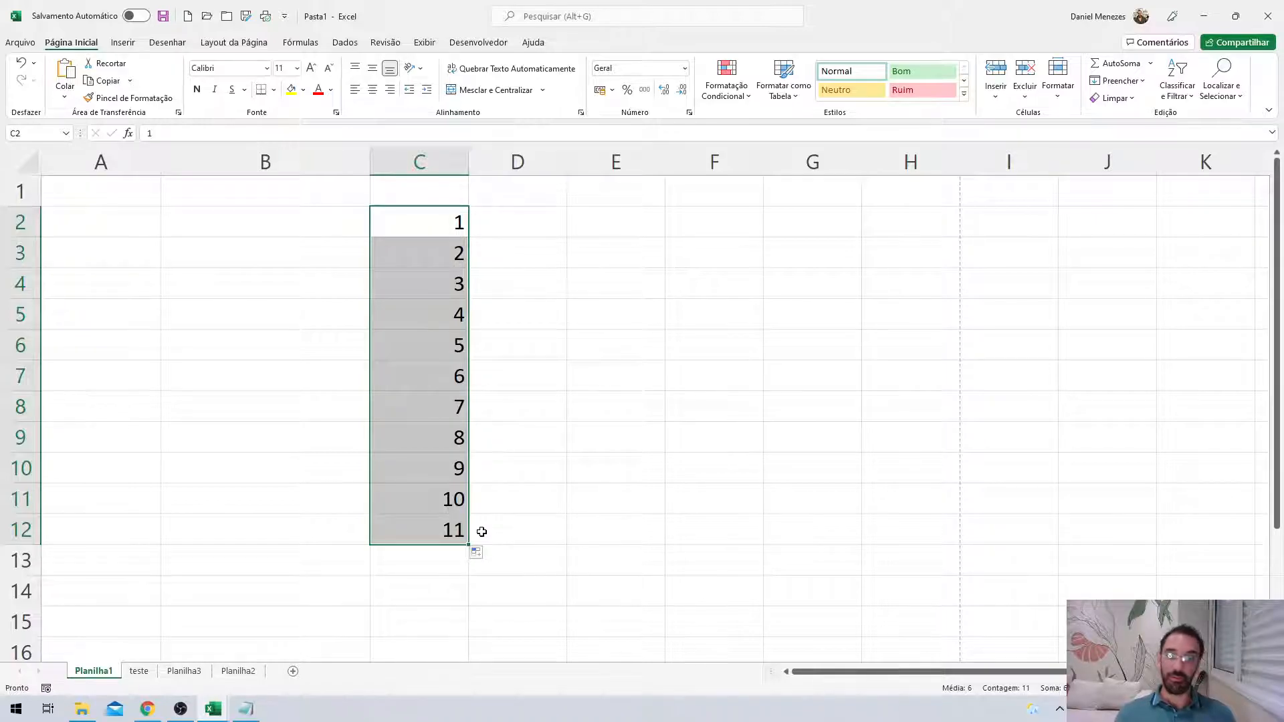
# Clear the number series from column C, leaving C2 selected.
pyautogui.moveTo(469, 544); pyautogui.dragTo(452, 254)
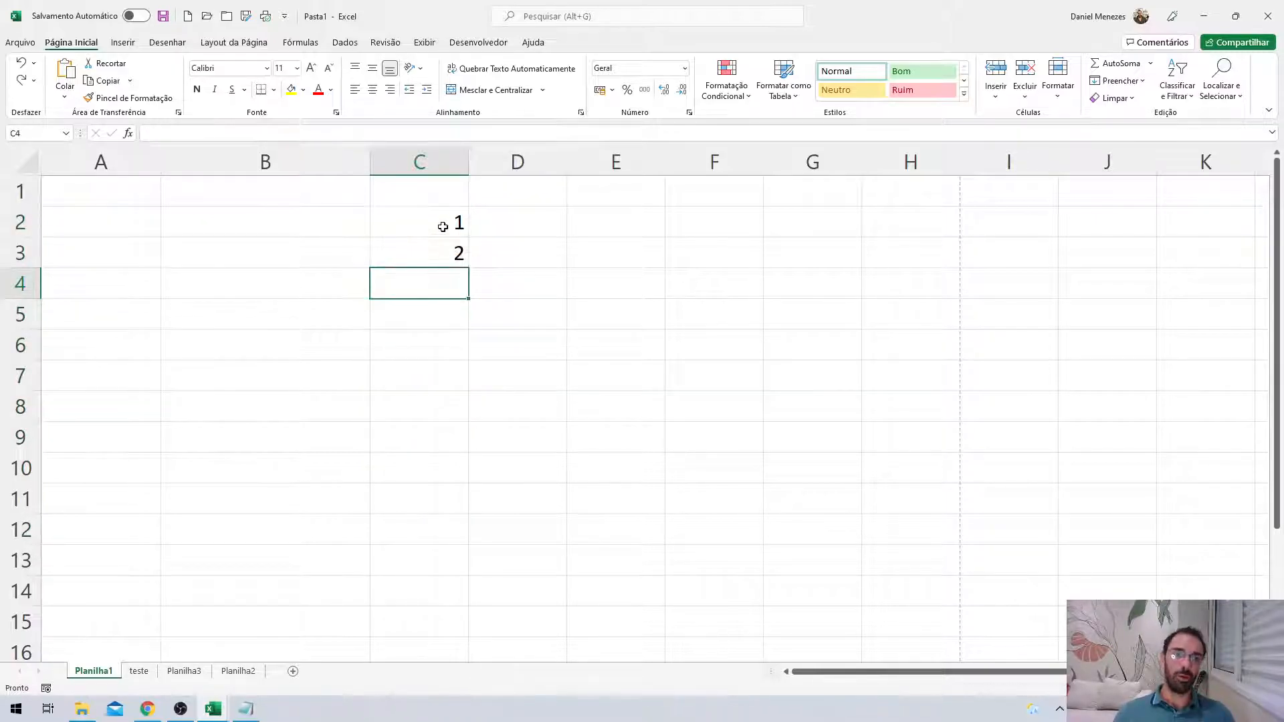
pyautogui.click(443, 227)
pyautogui.press('Delete')
pyautogui.press('Down')
pyautogui.press('Delete')
pyautogui.press('Up')
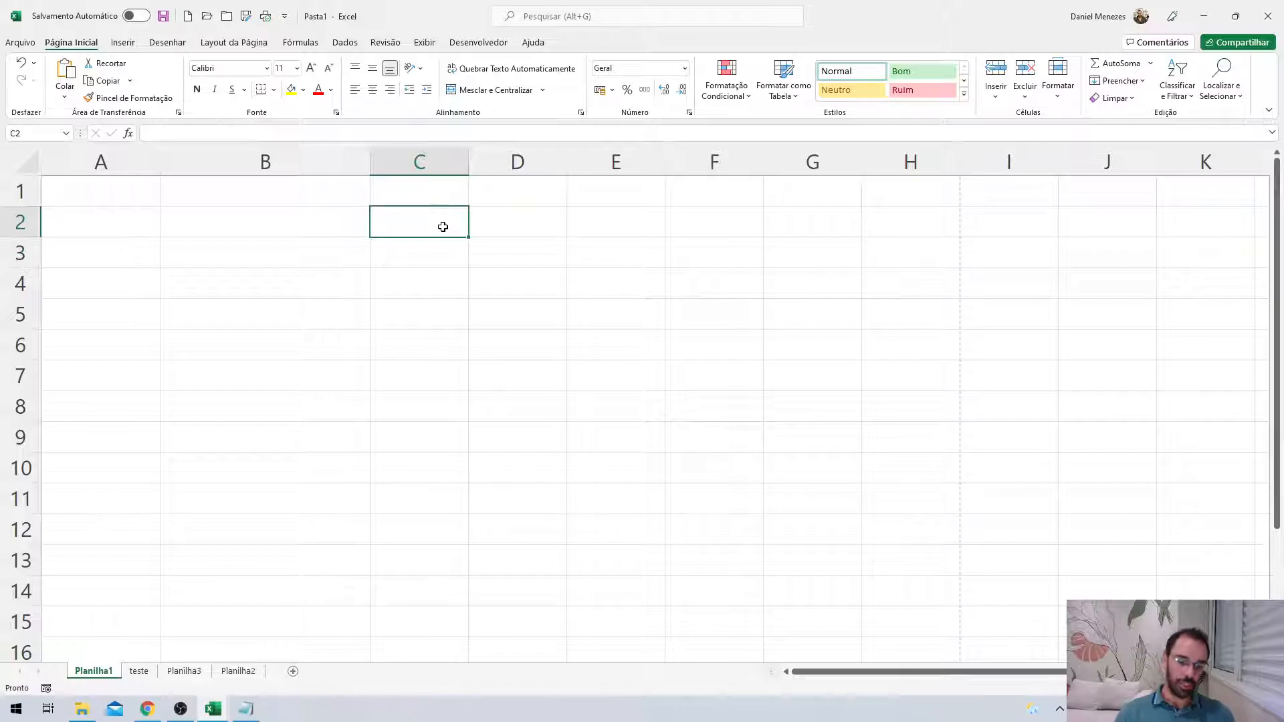
# Fill Janeiro through Outubro down C2:C11, then delete the month names.
pyautogui.write('Janeiro')
pyautogui.press('Return')
pyautogui.click(462, 226)
pyautogui.moveTo(468, 236); pyautogui.dragTo(466, 512)
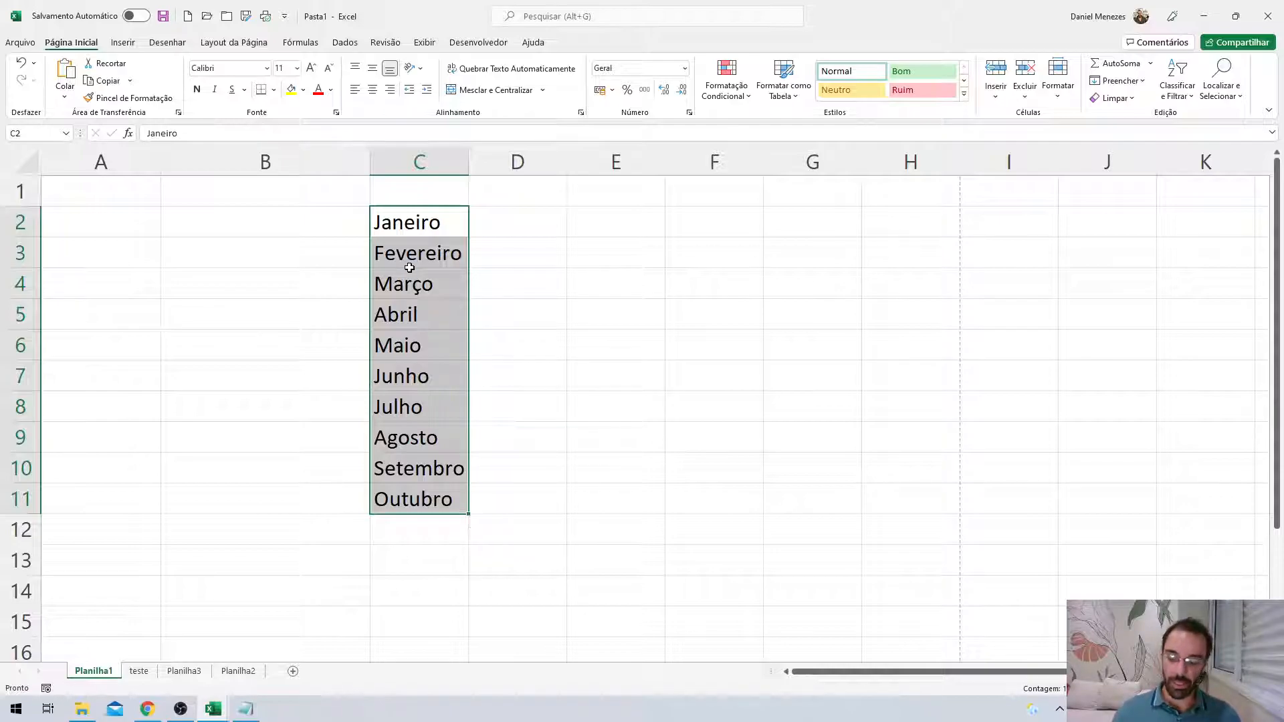
pyautogui.press('Delete')
pyautogui.moveTo(419, 231); pyautogui.dragTo(447, 226)
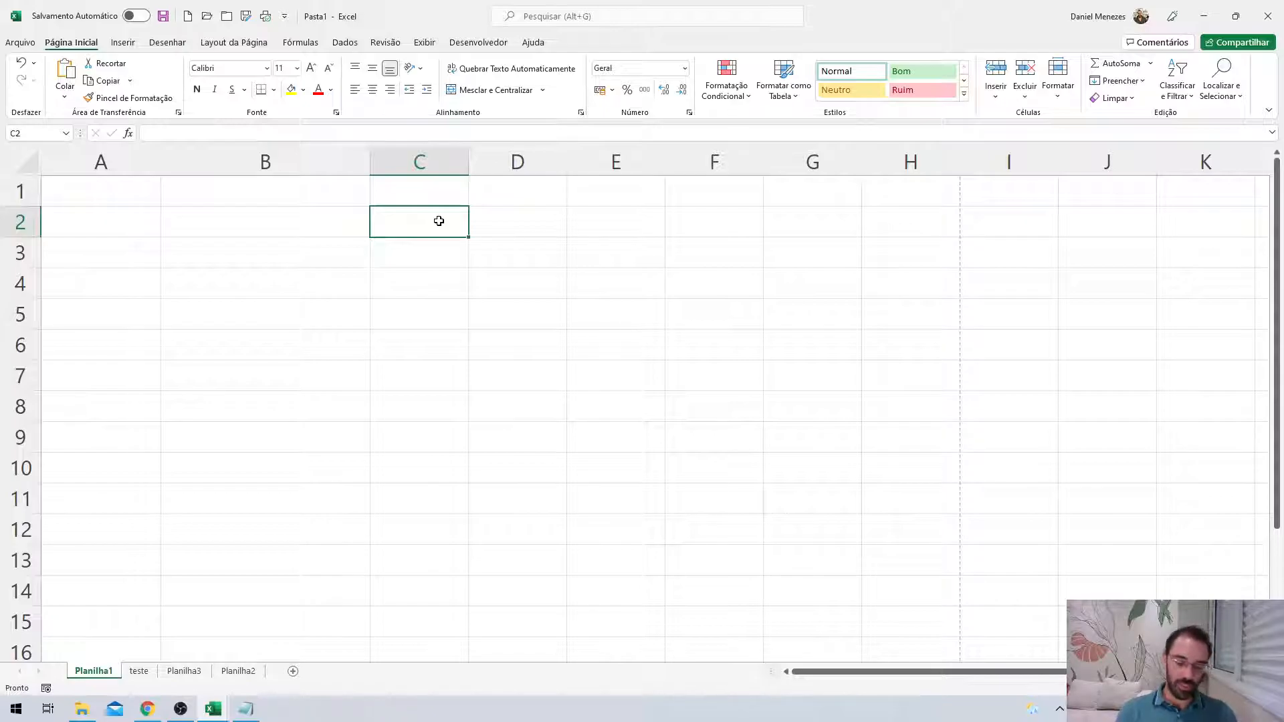
# Enter 1, 2, 3 in C2:C4 and copy the repeating pattern down to C13.
pyautogui.write('1')
pyautogui.press('Return')
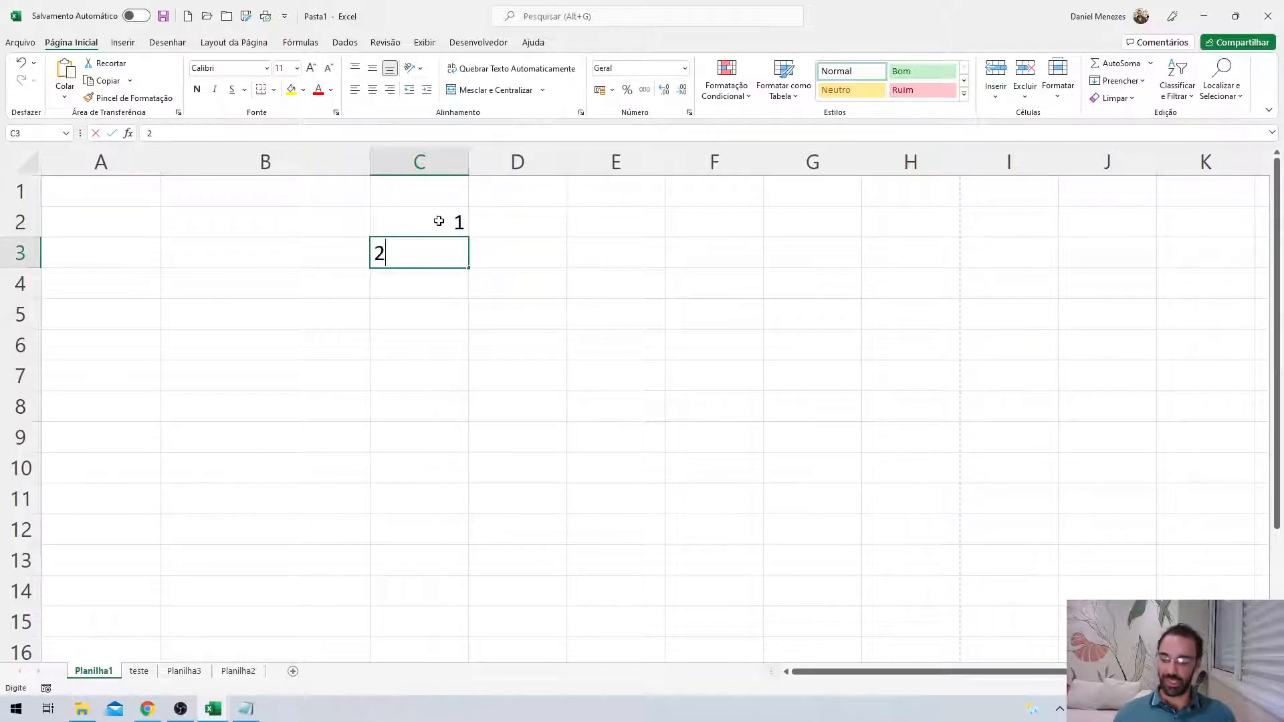
pyautogui.write('2')
pyautogui.press('Return')
pyautogui.write('3')
pyautogui.press('Return')
pyautogui.moveTo(439, 221); pyautogui.dragTo(465, 595)
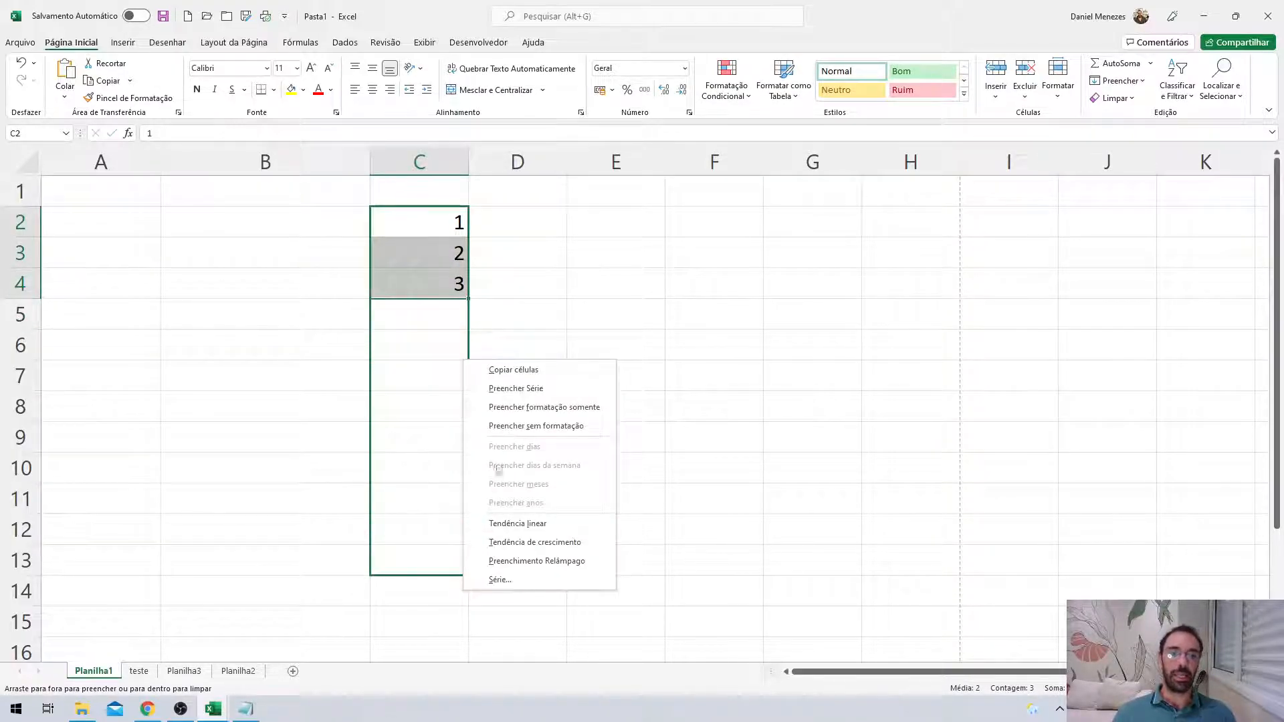
pyautogui.click(535, 371)
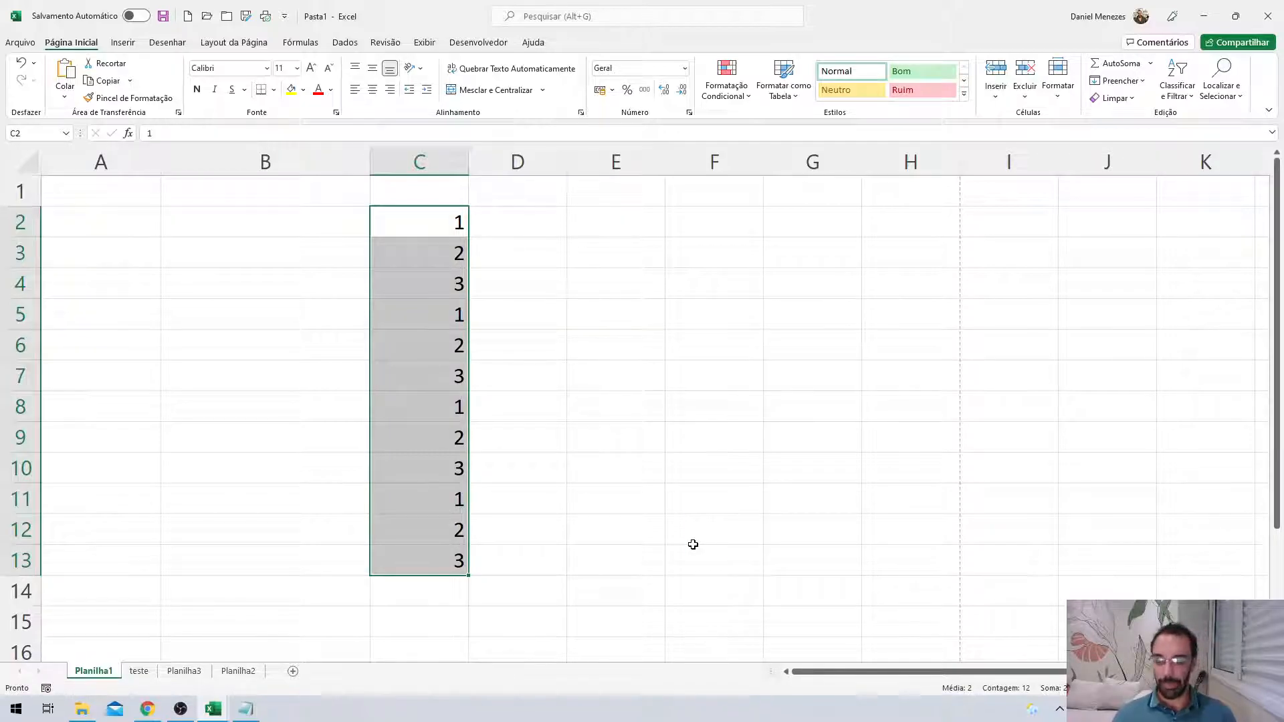
# Clear the copied numbers and bring up the open Excel workbooks from the taskbar.
pyautogui.press('Delete')
pyautogui.click(589, 366)
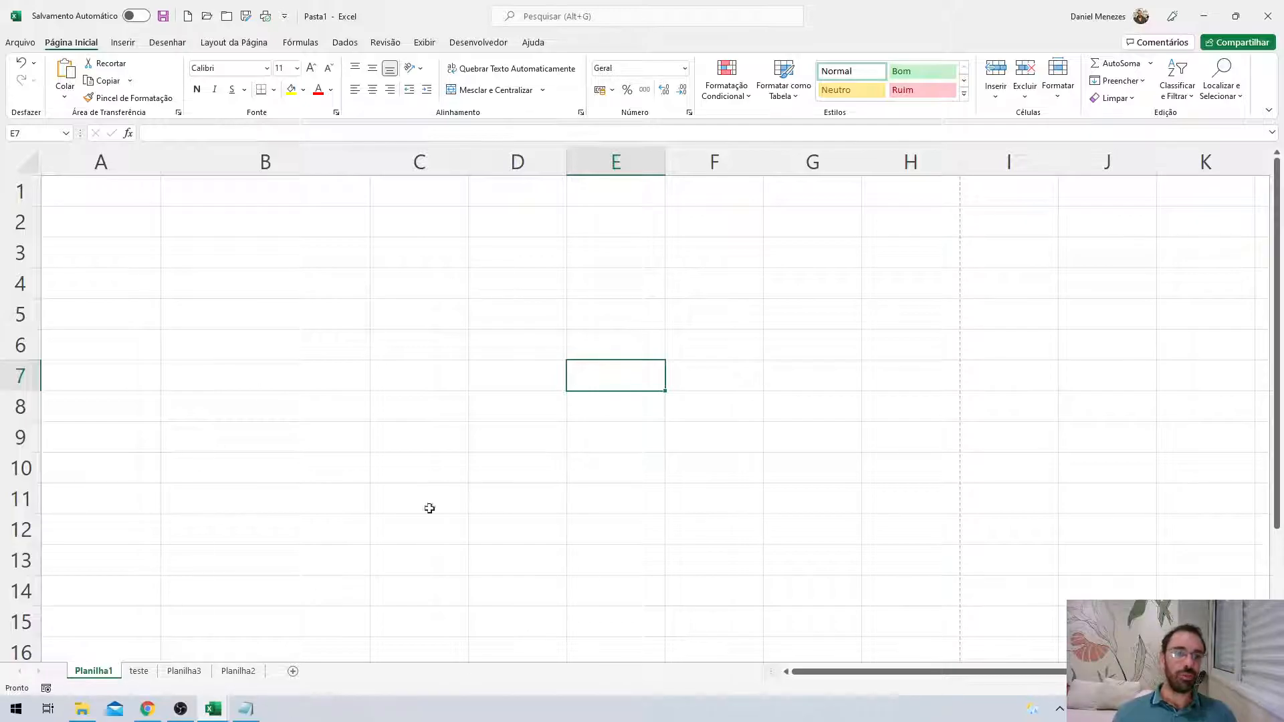
pyautogui.click(213, 709)
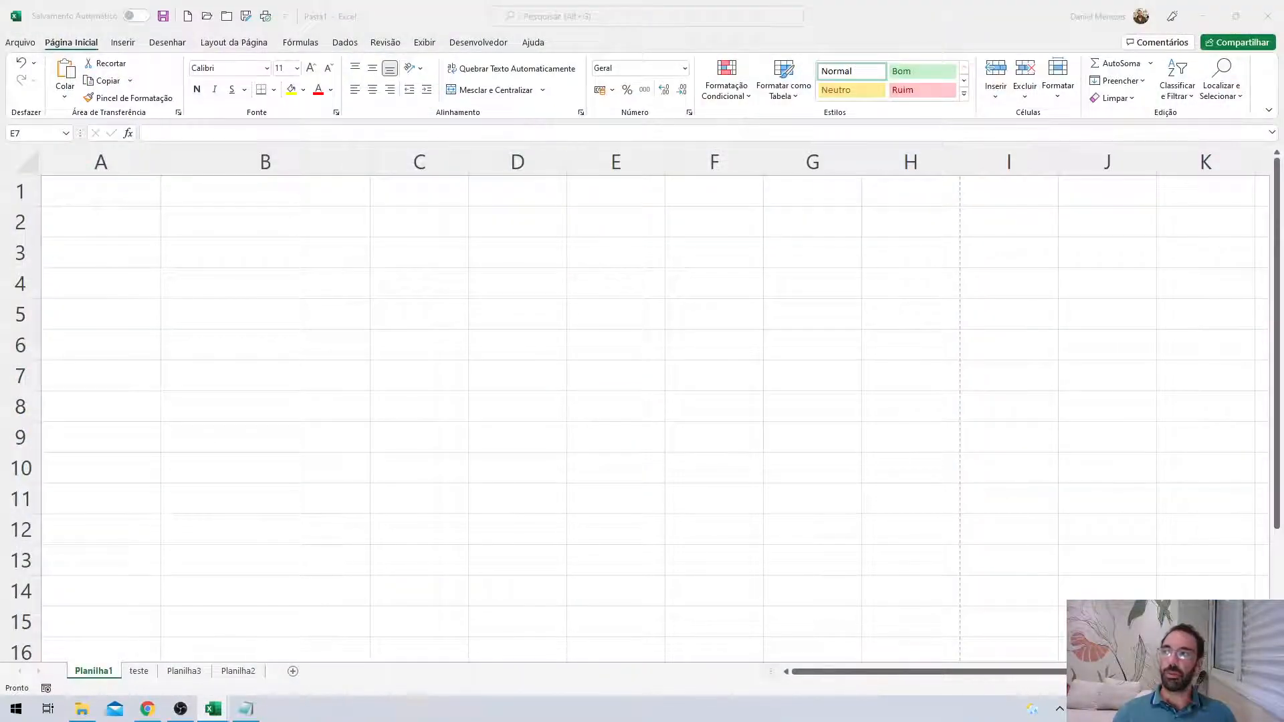
# Maximize Marcos.xlsx, zoom in on Detalhes Inscrições and select cell A1.
pyautogui.moveTo(534, 1); pyautogui.dragTo(538, 2)
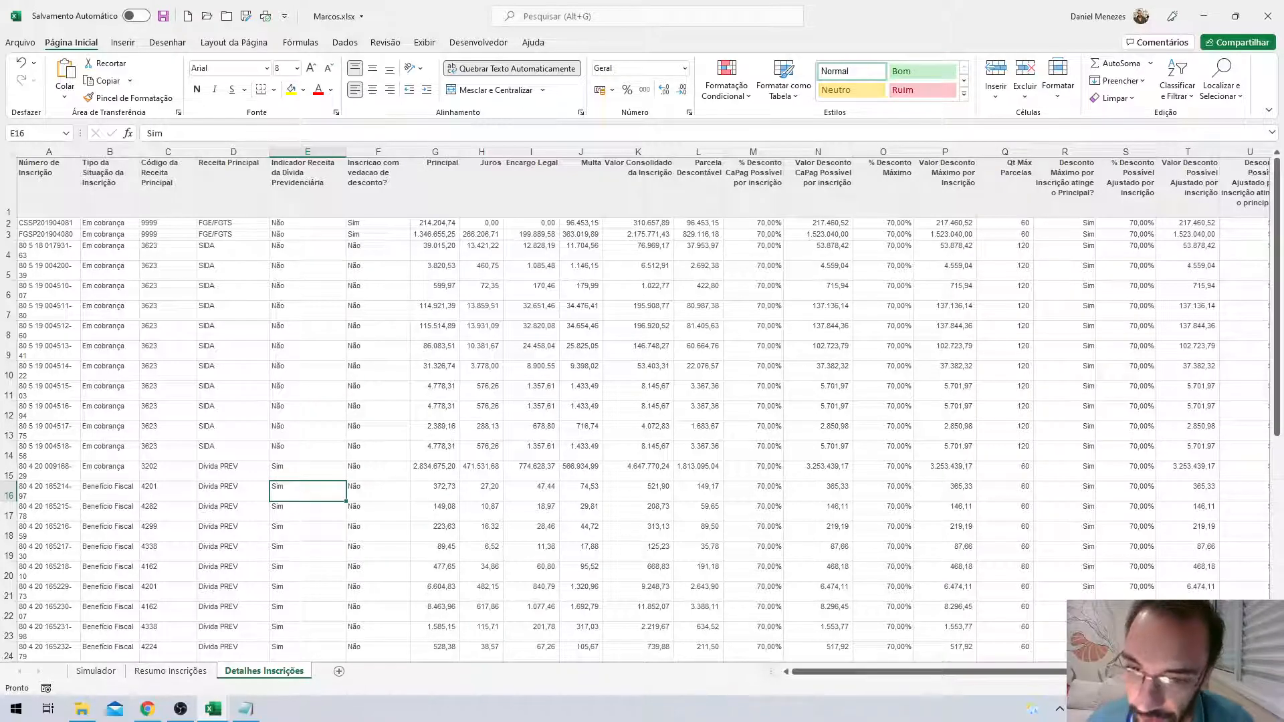
pyautogui.scroll(2, 590, 481)
pyautogui.scroll(3, 591, 480)
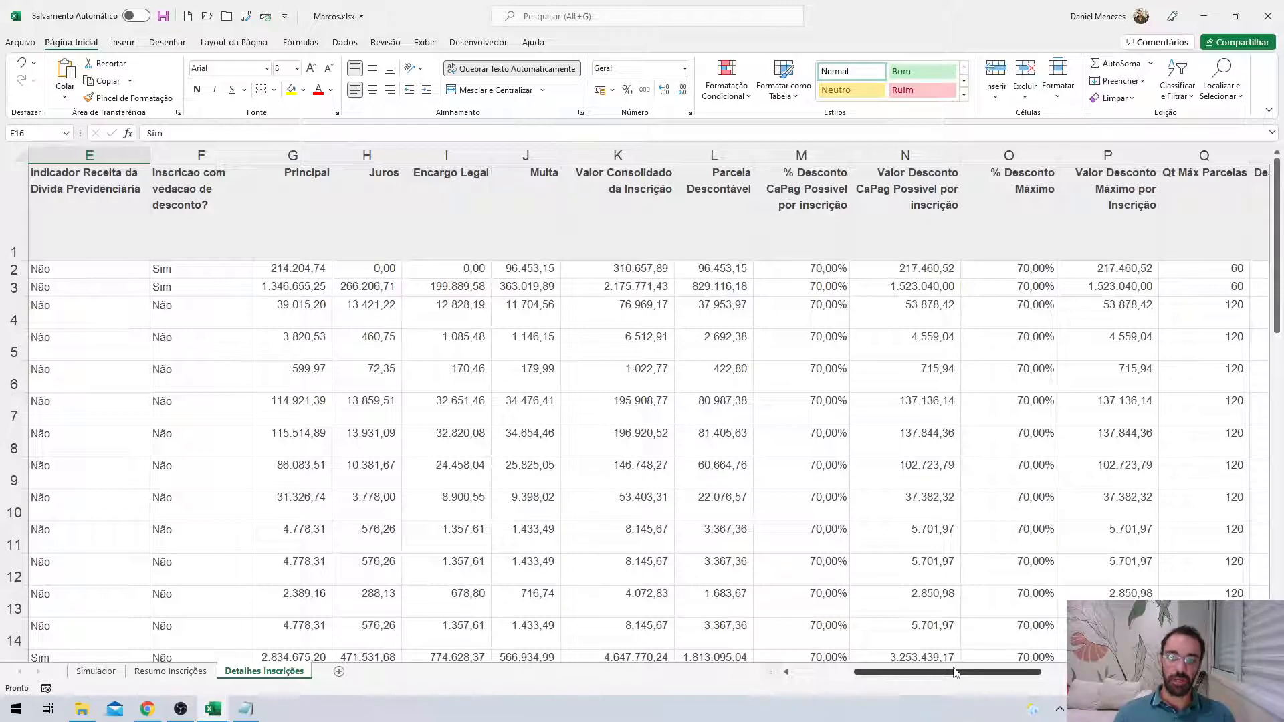
pyautogui.moveTo(955, 672); pyautogui.dragTo(892, 672)
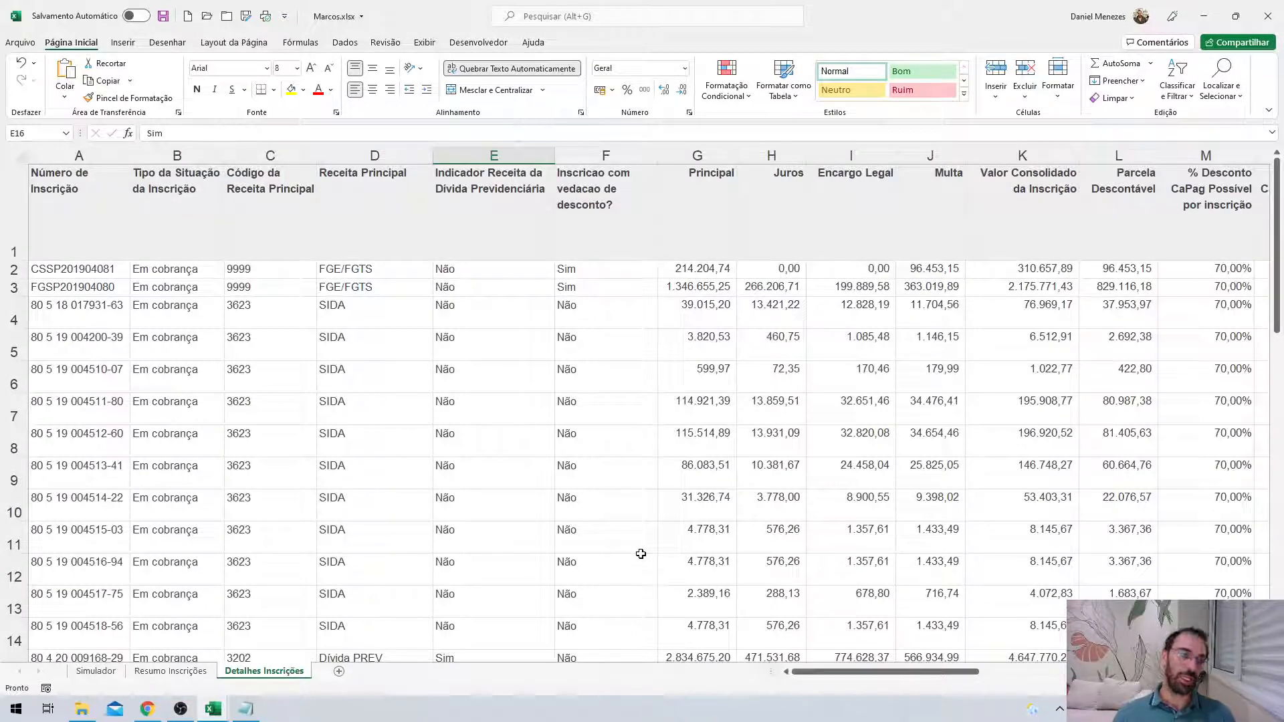
pyautogui.click(530, 434)
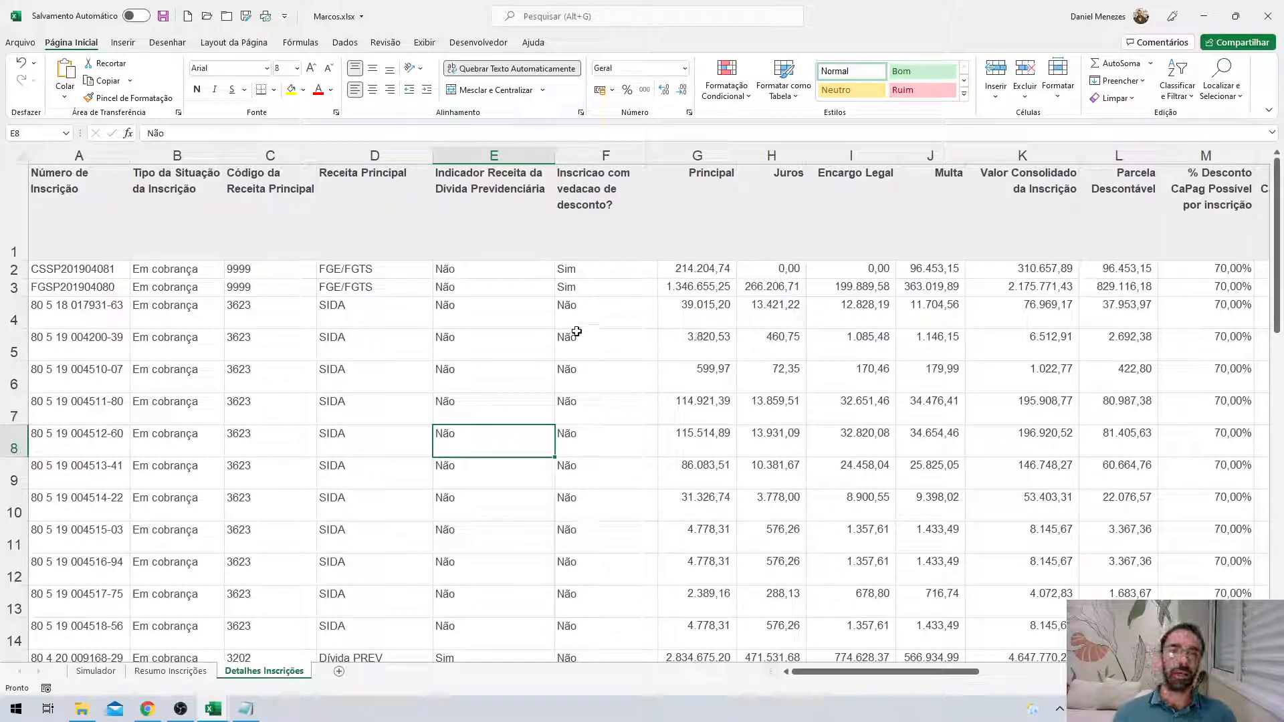
pyautogui.click(106, 210)
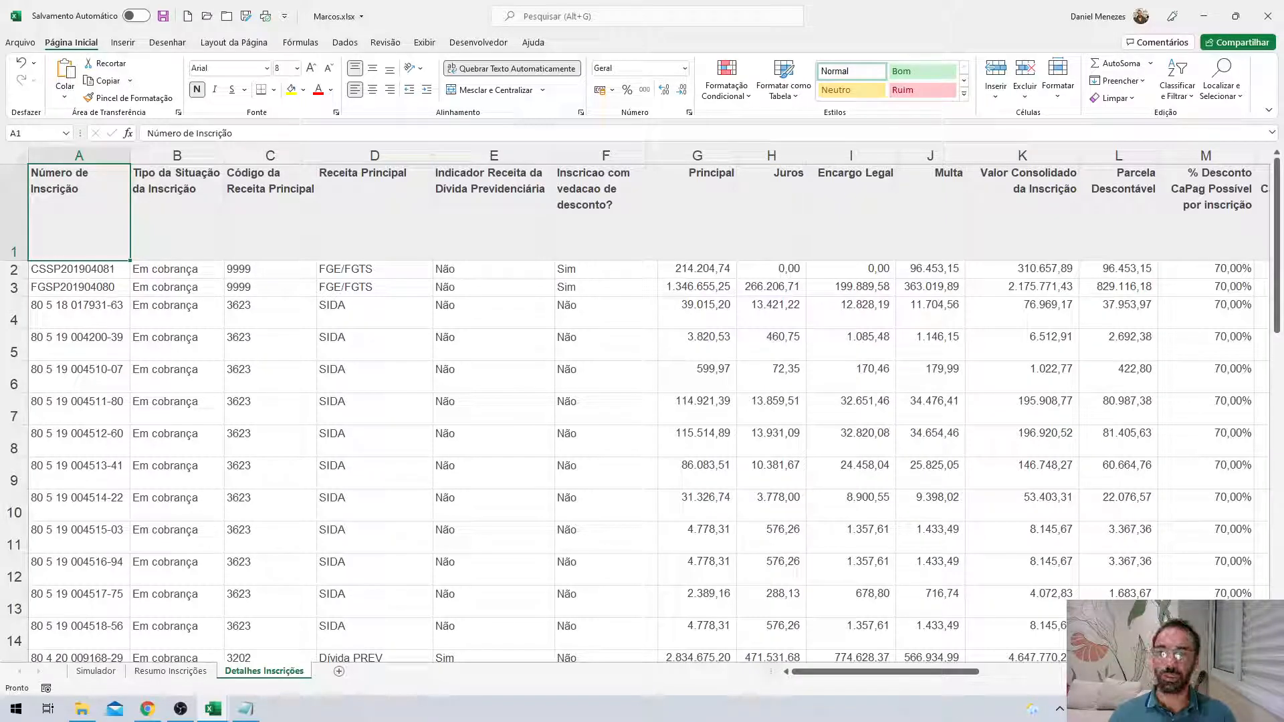
# Zoom all the way out, then zoom back in until columns A through L fill the window.
pyautogui.scroll(-3, 636, 401)
pyautogui.scroll(-6, 635, 401)
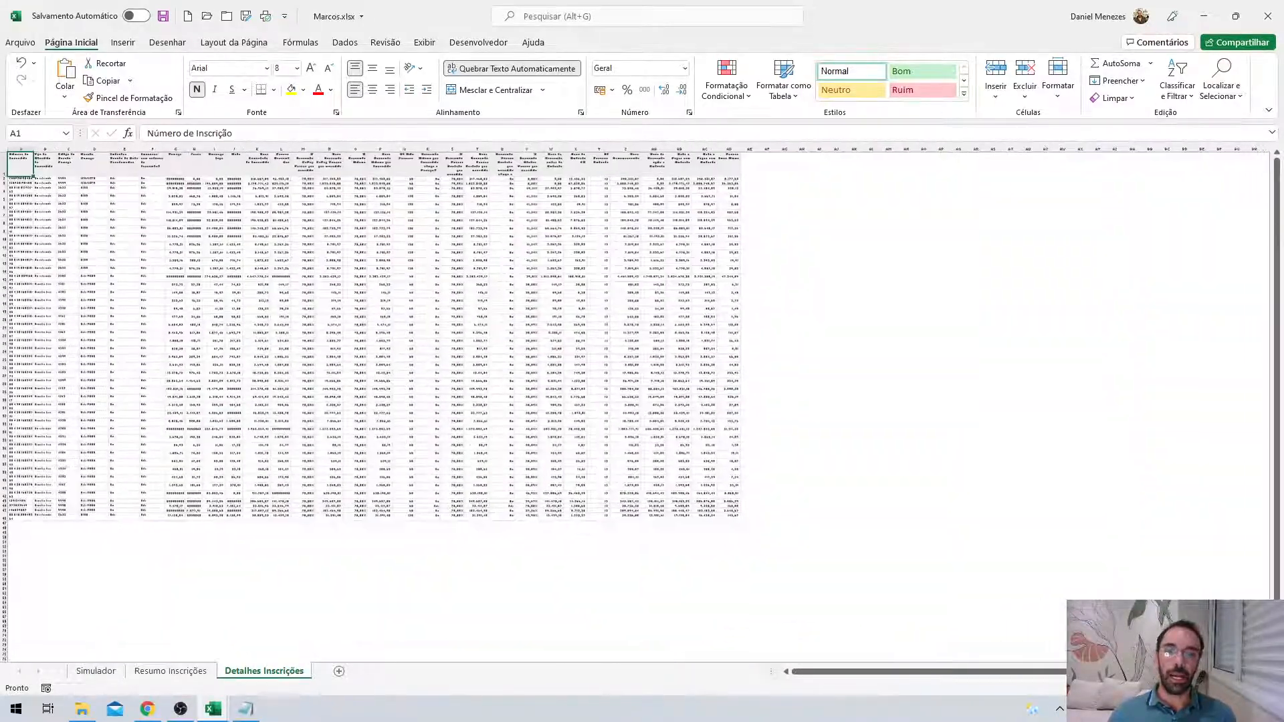
pyautogui.scroll(-4, 636, 401)
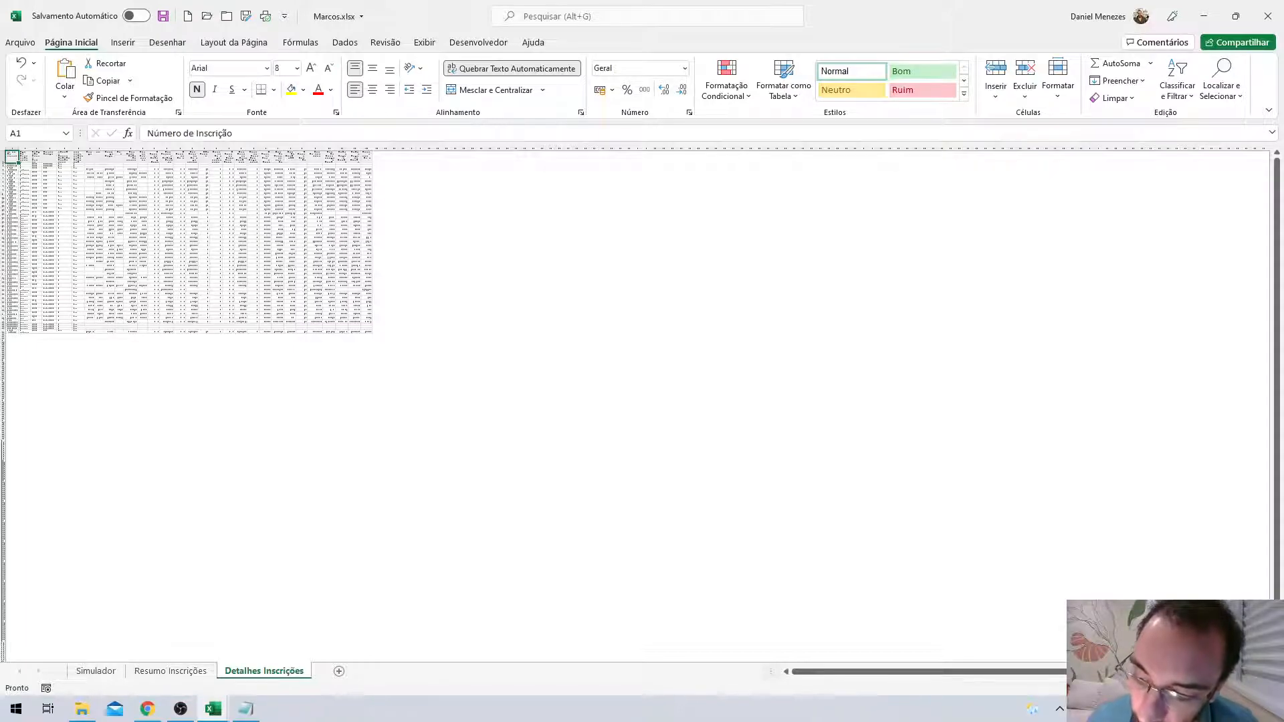
pyautogui.scroll(8, 636, 401)
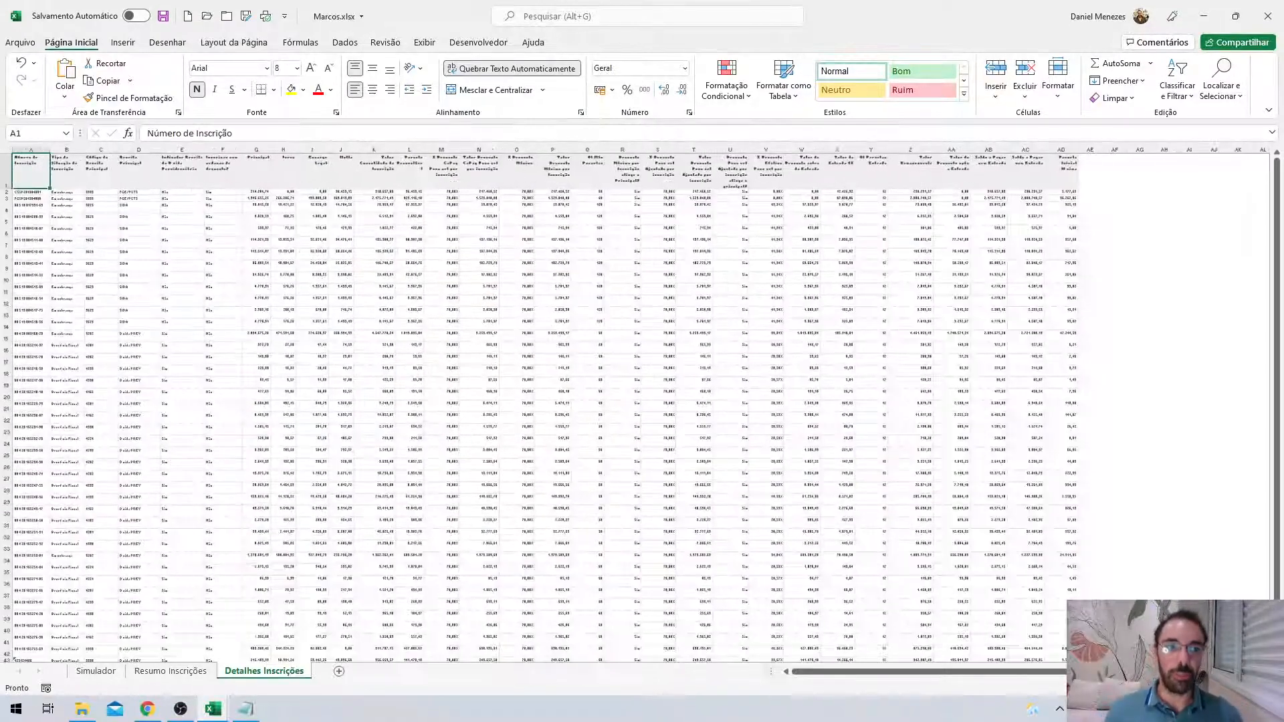
pyautogui.scroll(5, 635, 401)
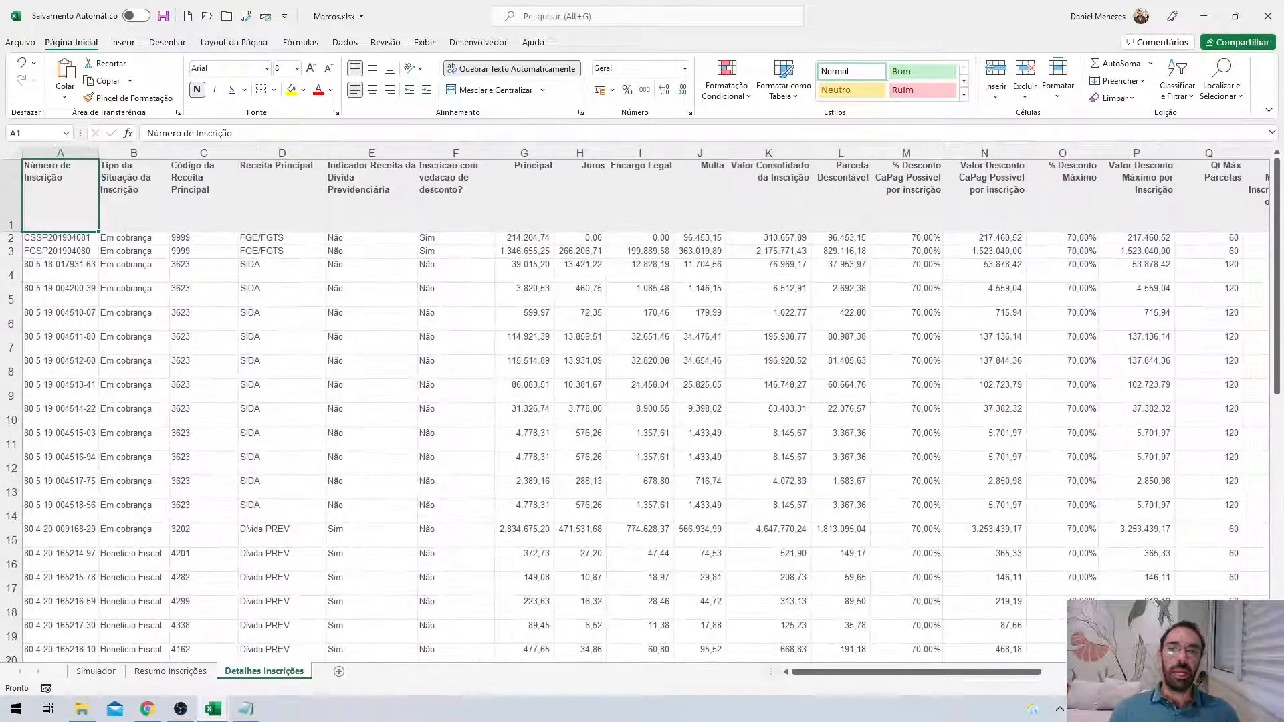
pyautogui.scroll(2, 635, 401)
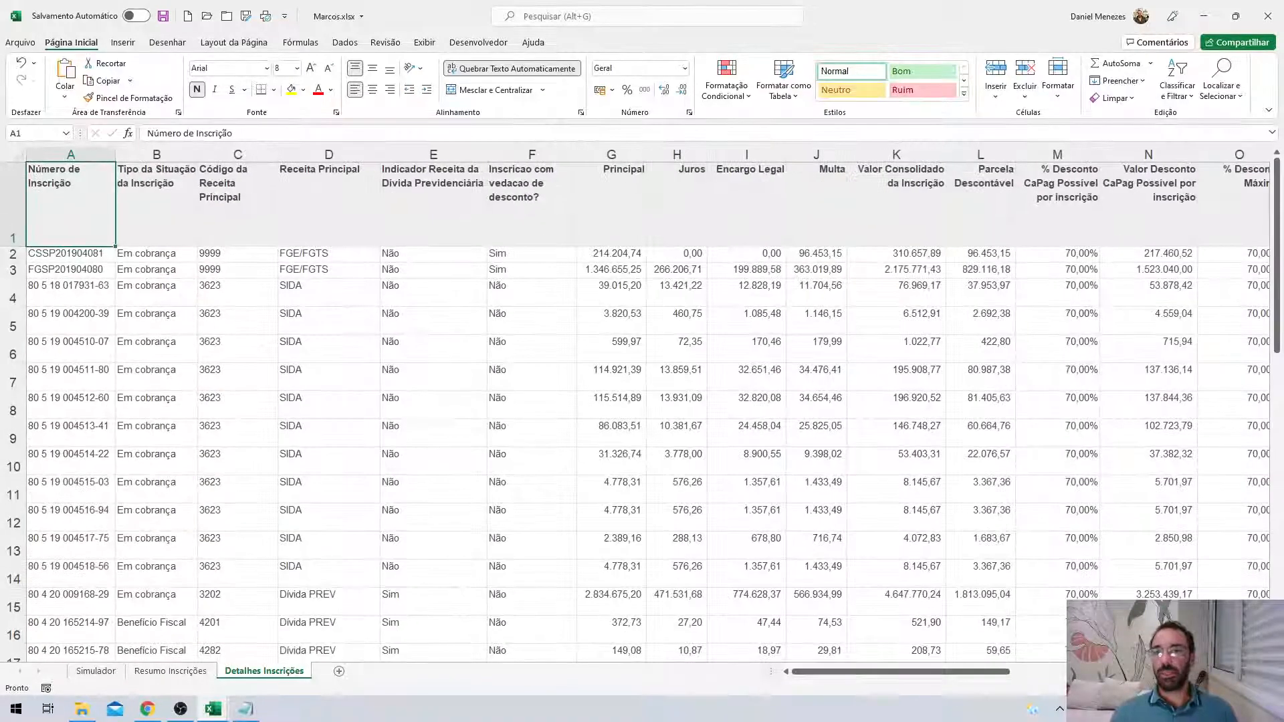
pyautogui.scroll(1, 635, 401)
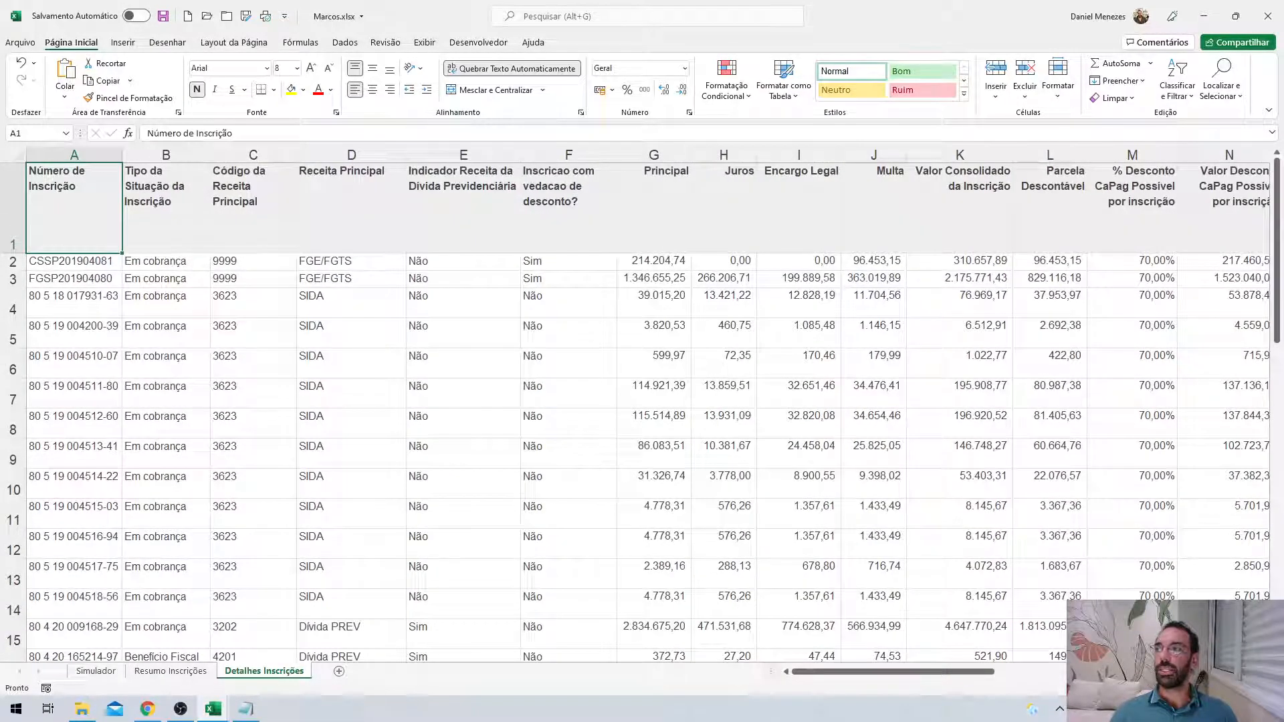
pyautogui.scroll(2, 528, 551)
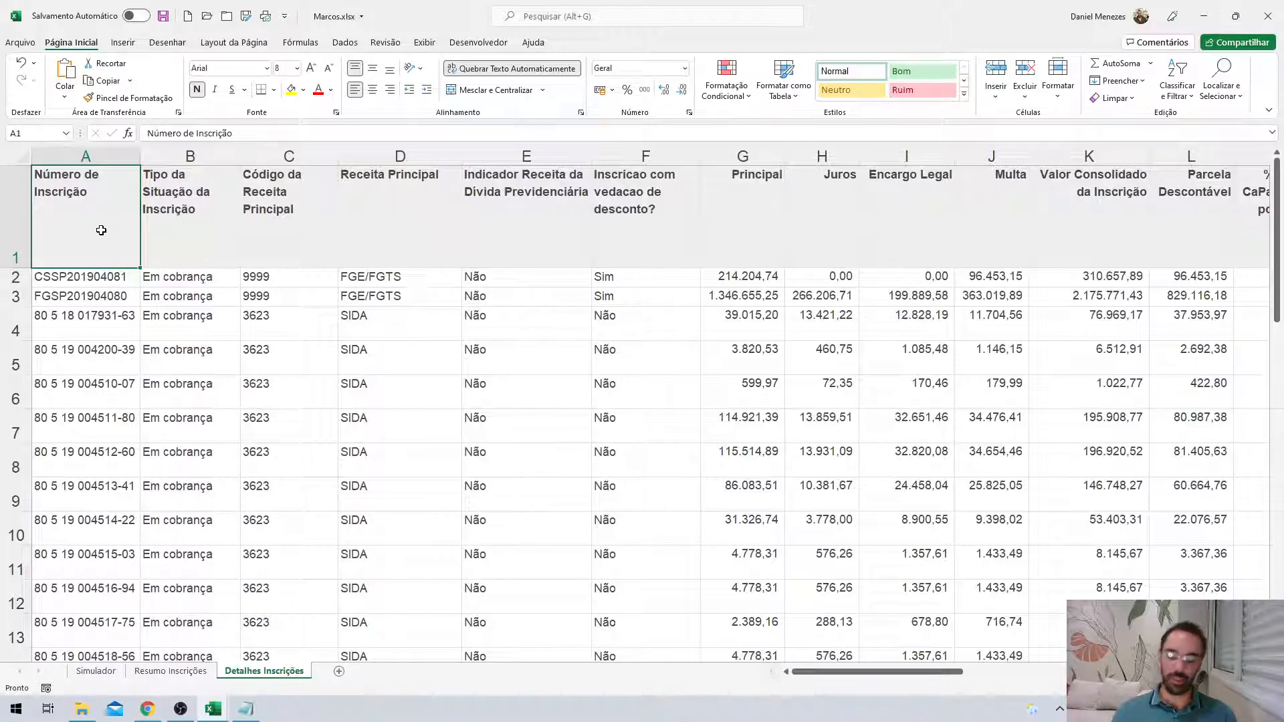
# Use Ctrl+arrow jumps to confirm the data ends at row 46 and column AD, then select D4 on the Exibir ribbon.
pyautogui.hotkey('ctrl', 'Down')
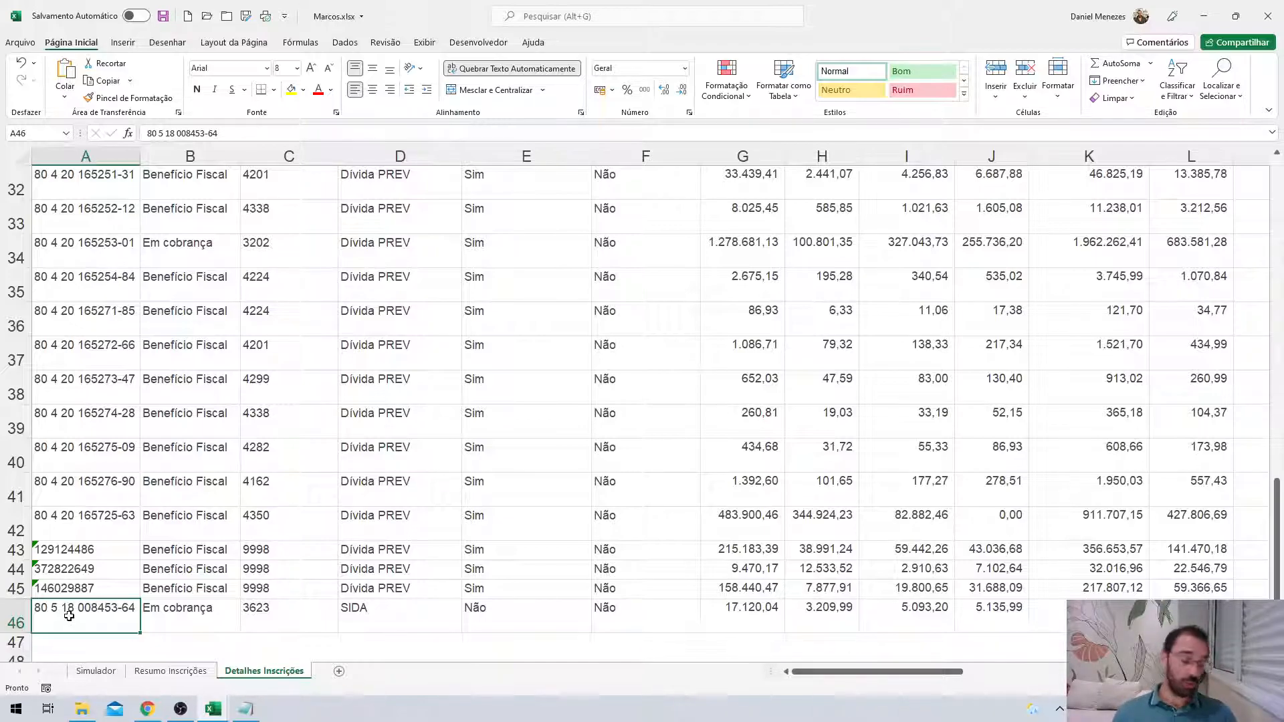
pyautogui.hotkey('ctrl', 'Up')
pyautogui.hotkey('ctrl', 'Down')
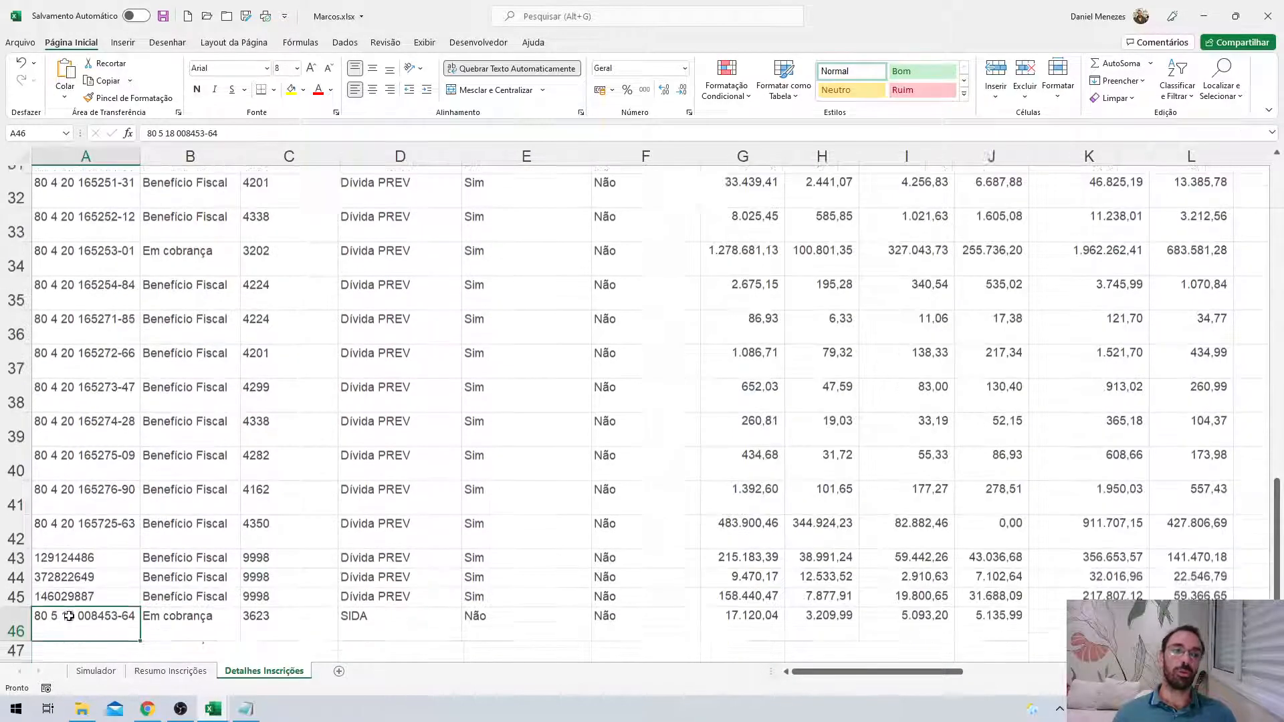
pyautogui.hotkey('ctrl', 'Up')
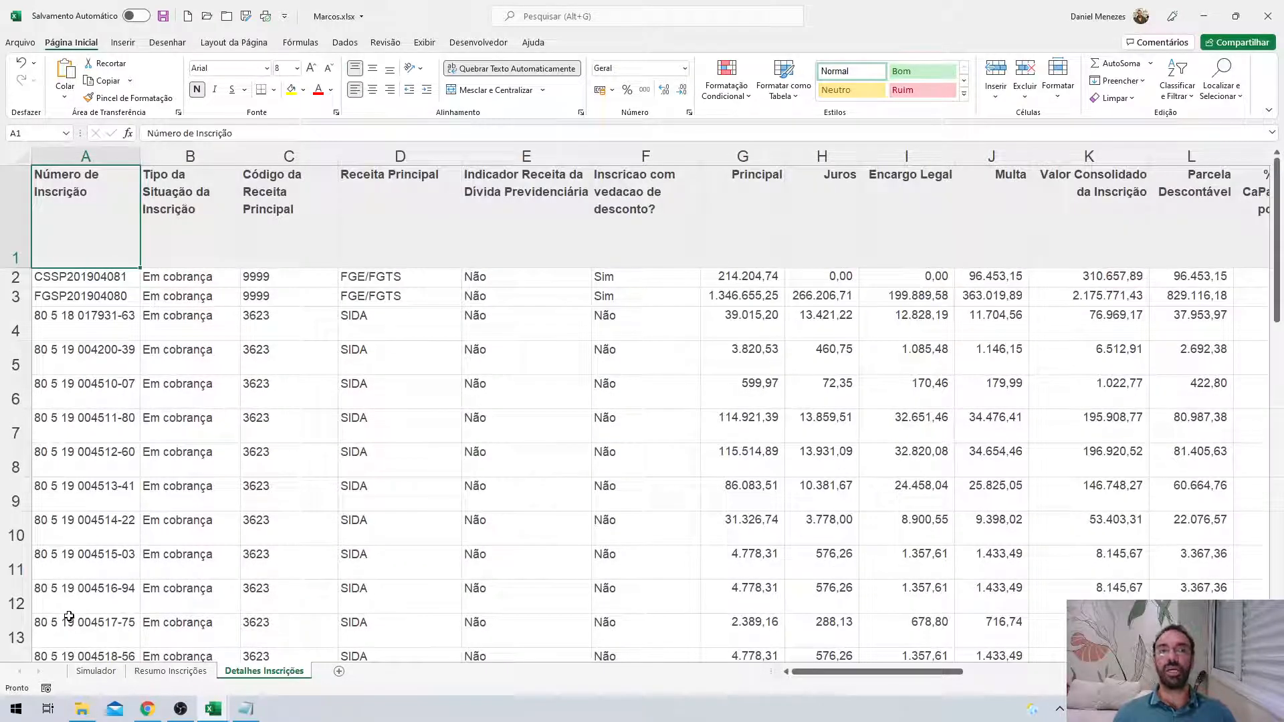
pyautogui.hotkey('ctrl', 'Right')
pyautogui.hotkey('ctrl', 'Left')
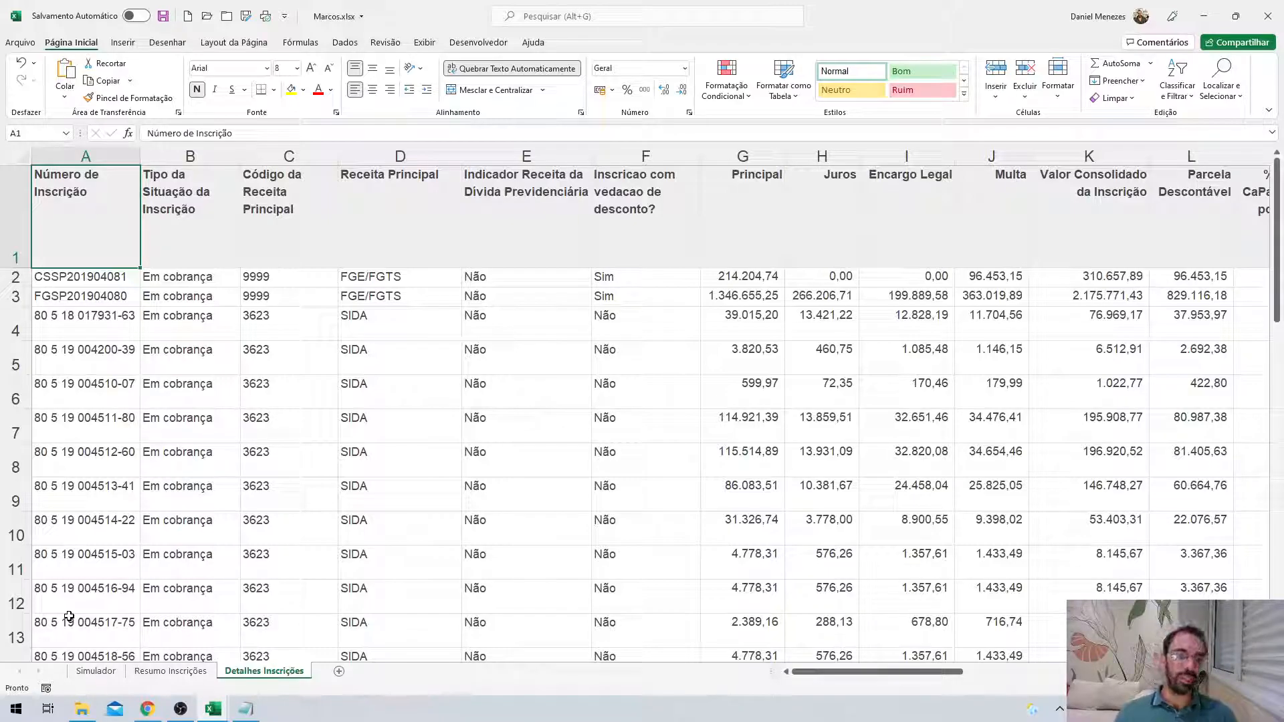
pyautogui.click(444, 316)
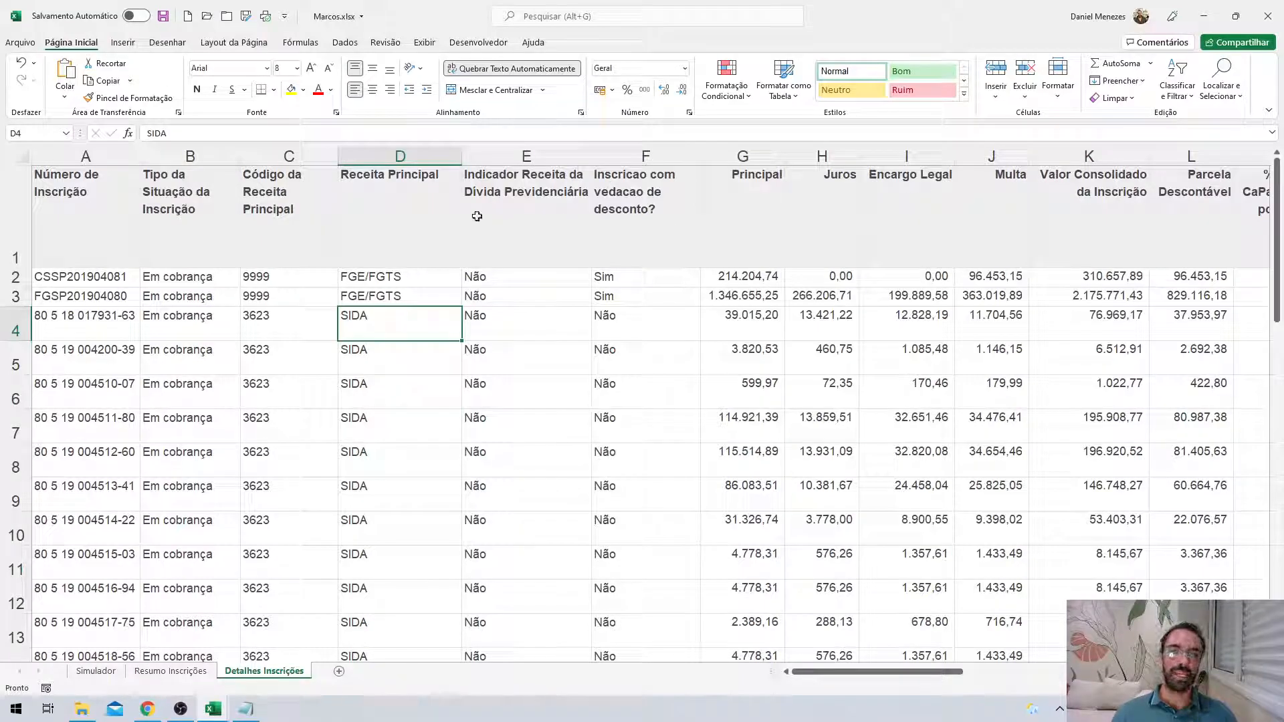
pyautogui.click(423, 46)
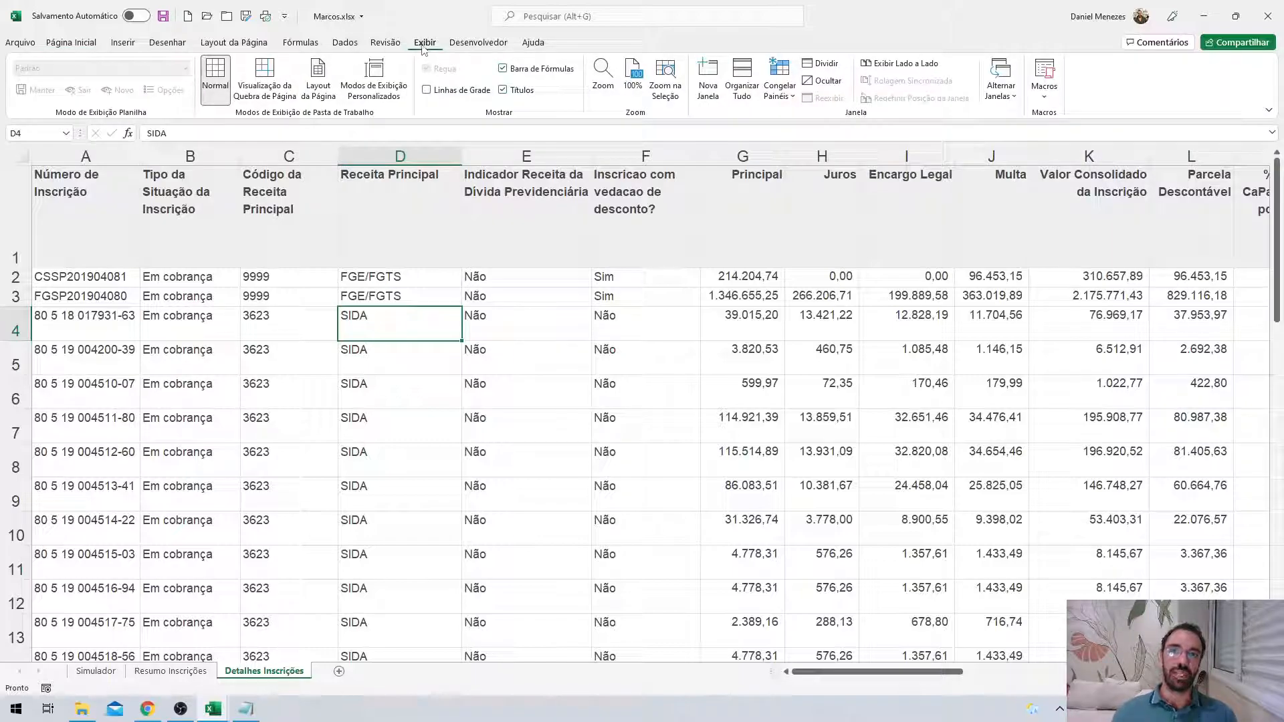
# Freeze the header row and scroll to check it stays fixed.
pyautogui.click(792, 101)
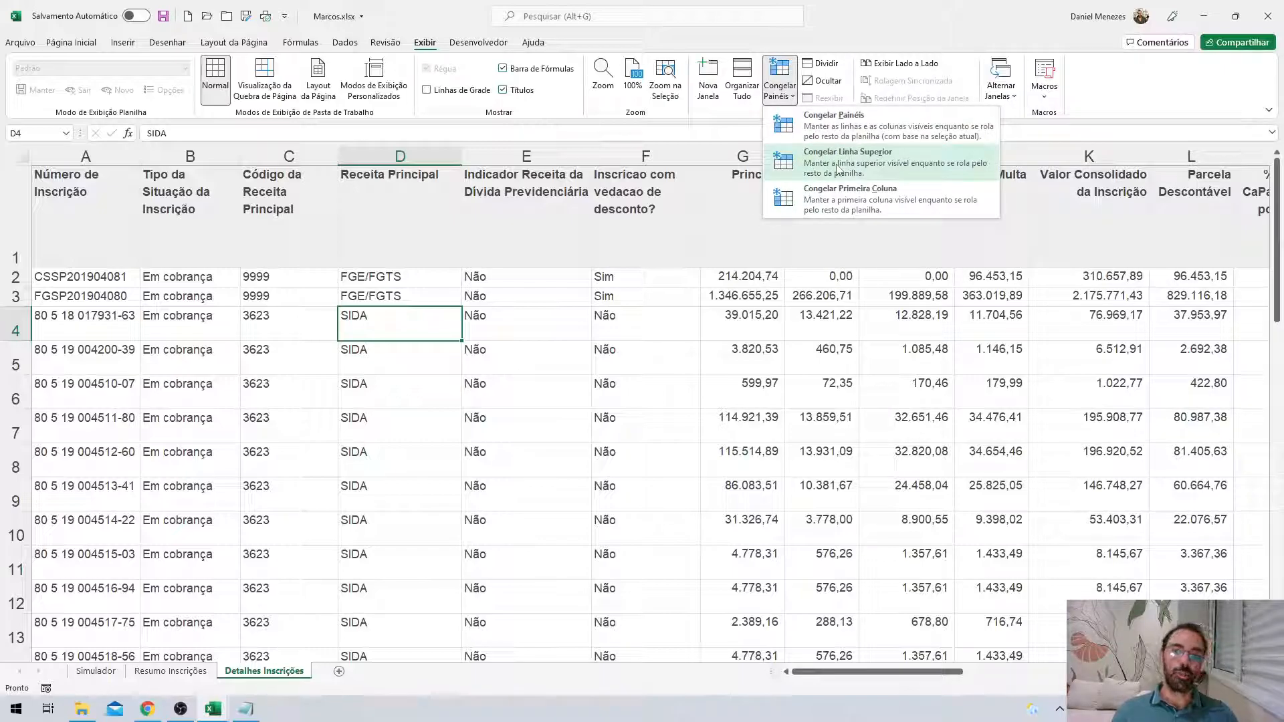
pyautogui.click(841, 201)
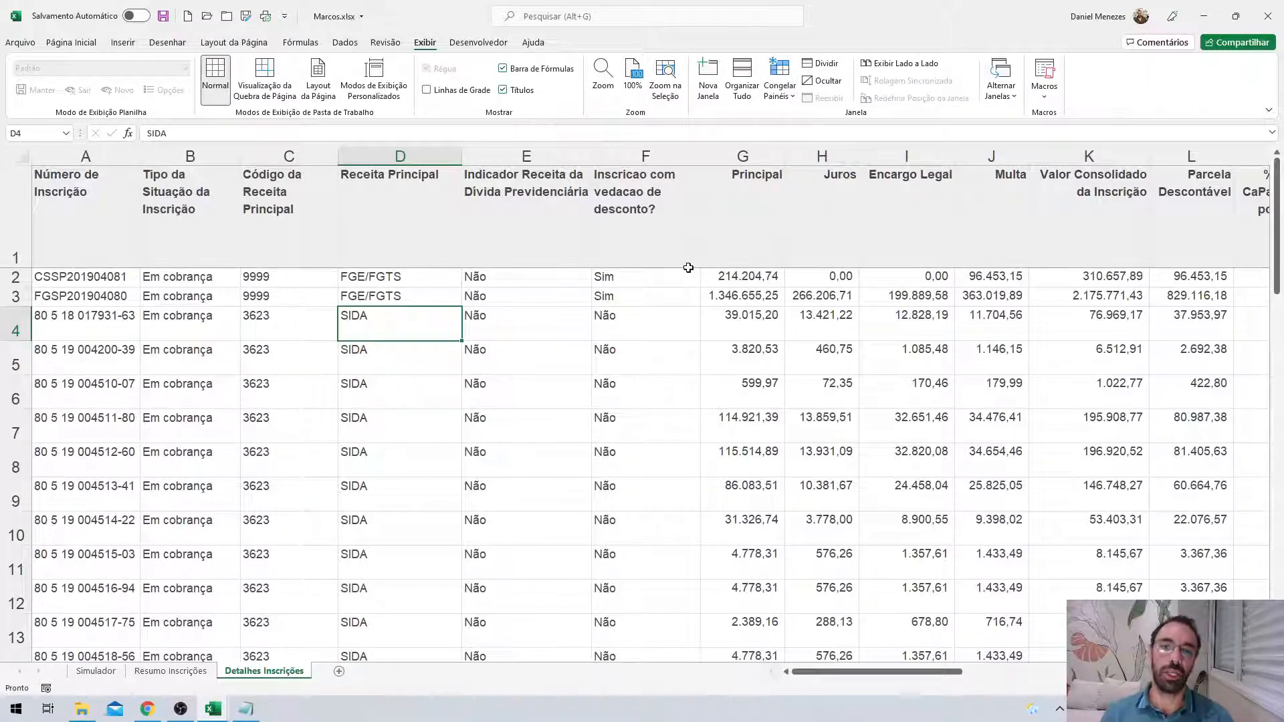
pyautogui.scroll(-16, 688, 267)
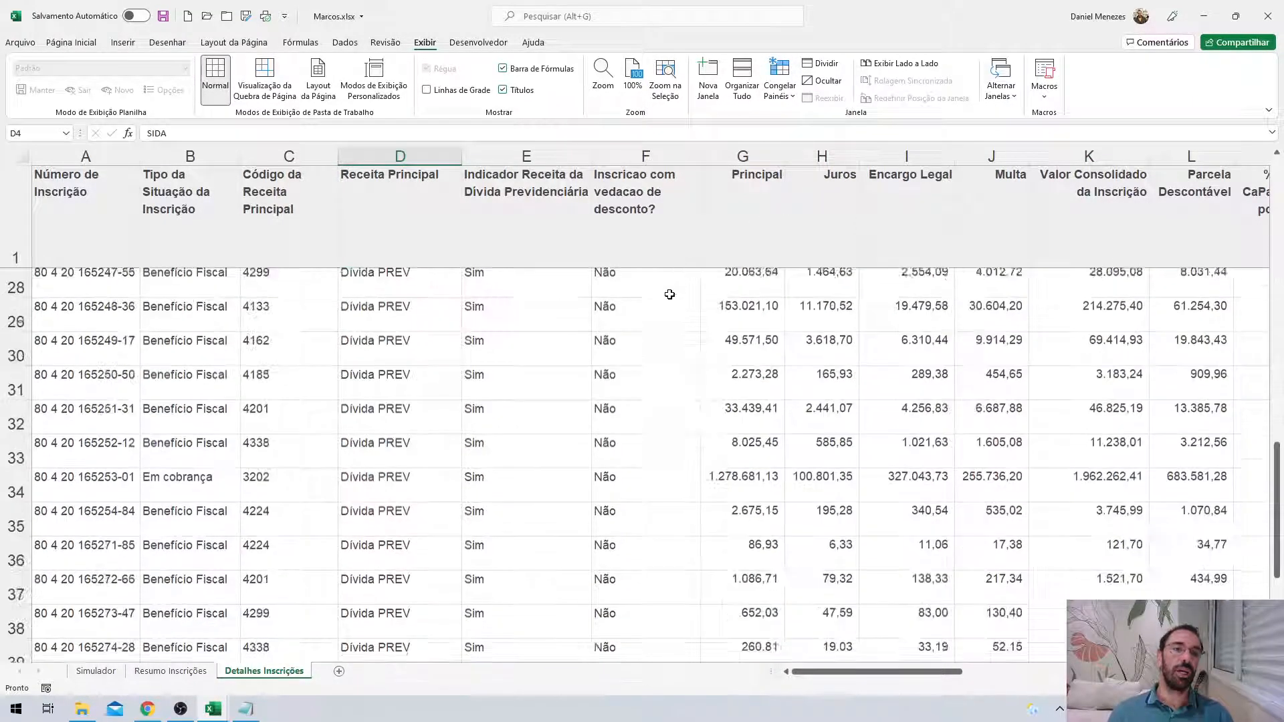
pyautogui.scroll(6, 639, 366)
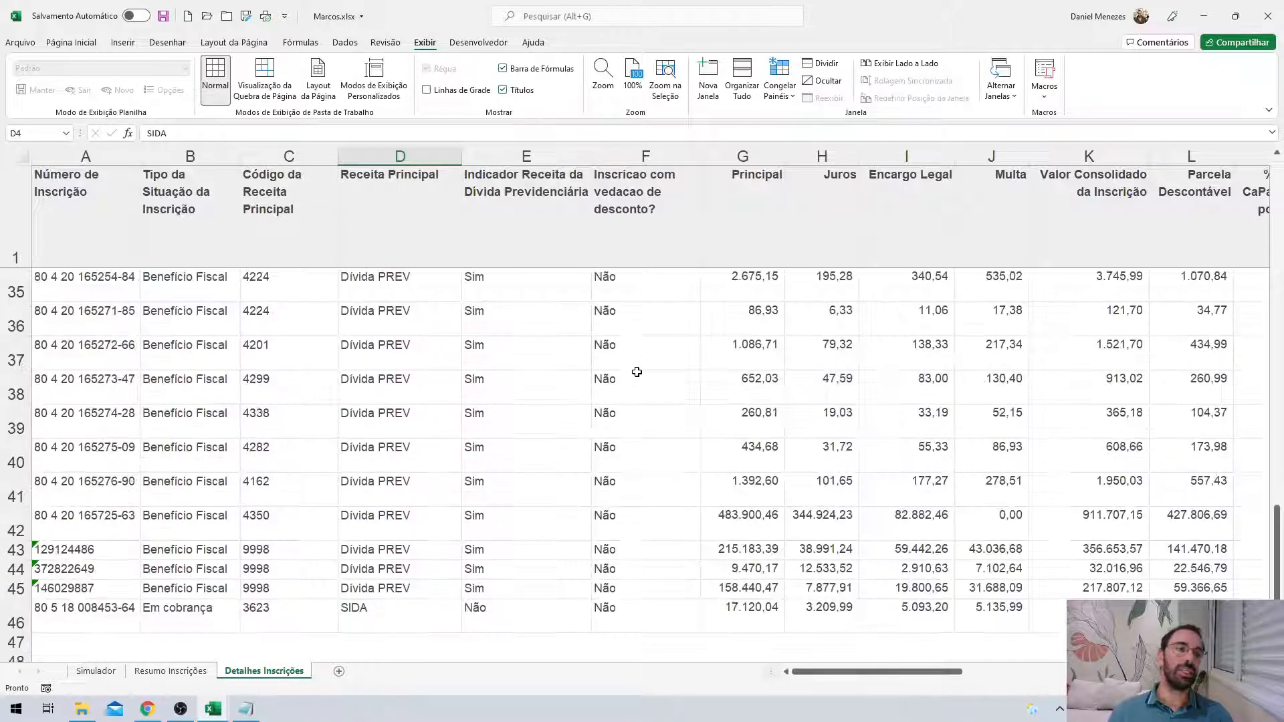
pyautogui.scroll(10, 637, 372)
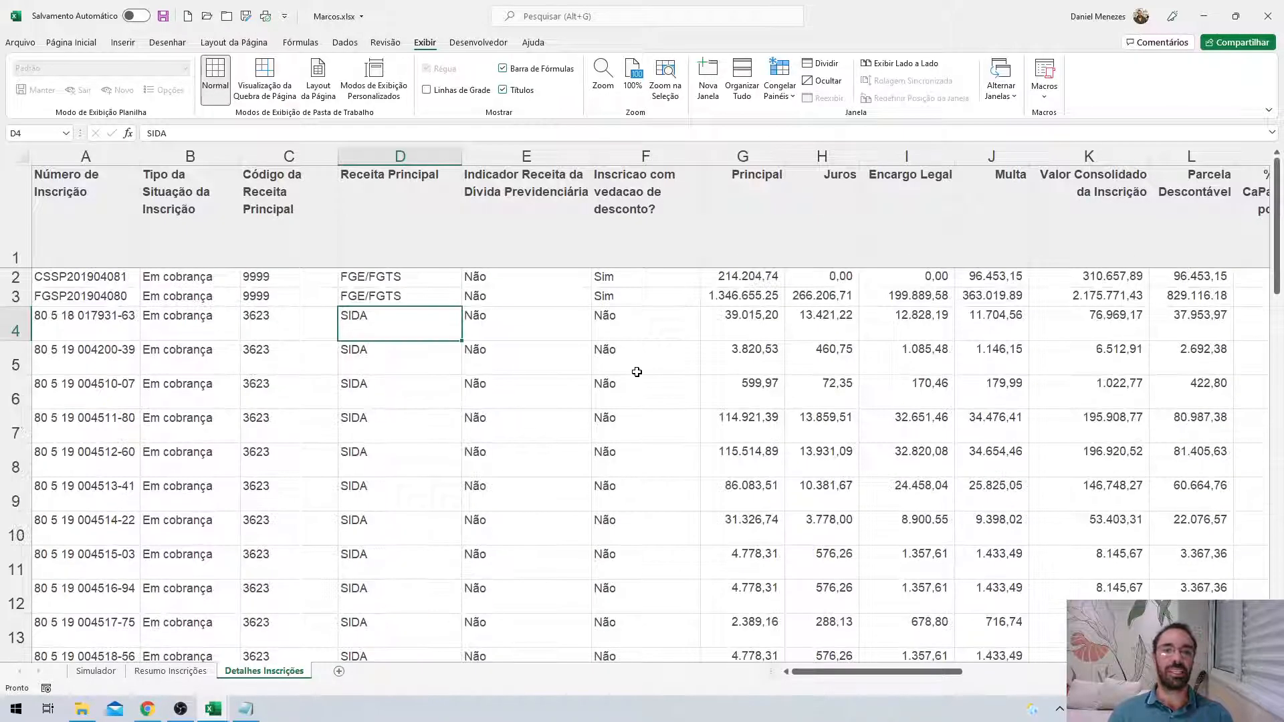
# Release the frozen panes with Descongelar Painéis.
pyautogui.click(779, 84)
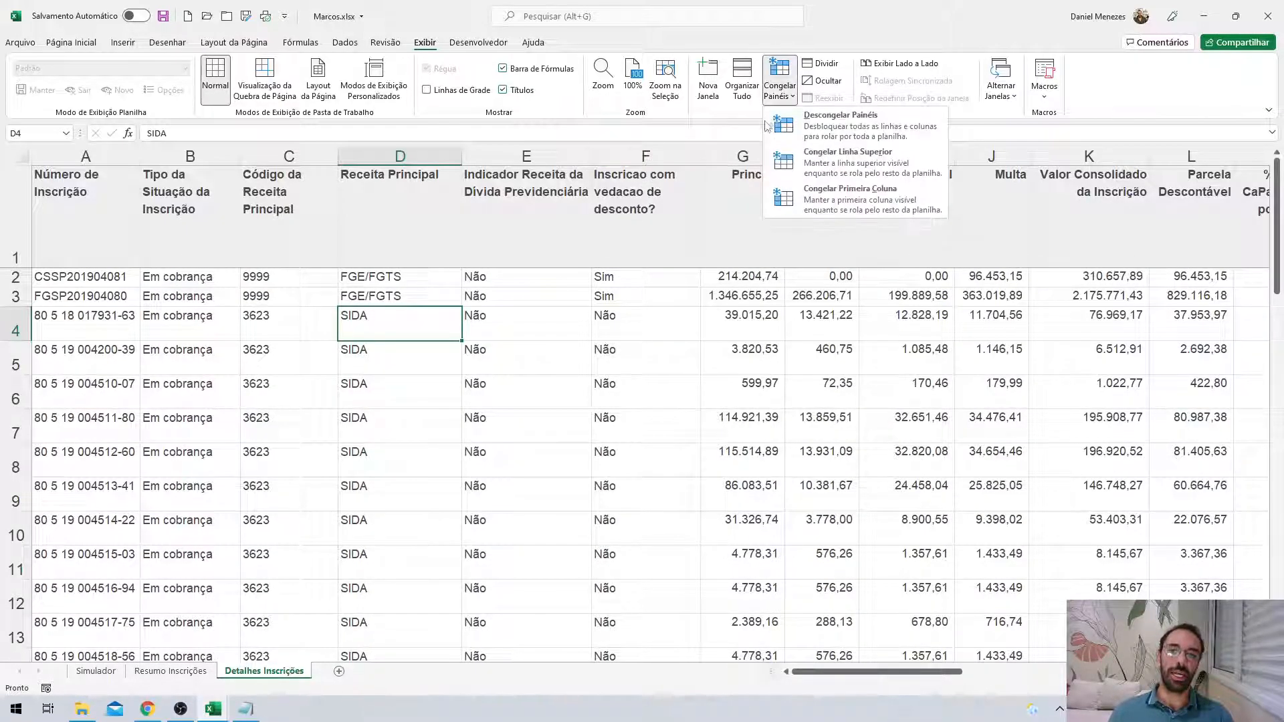
pyautogui.click(843, 196)
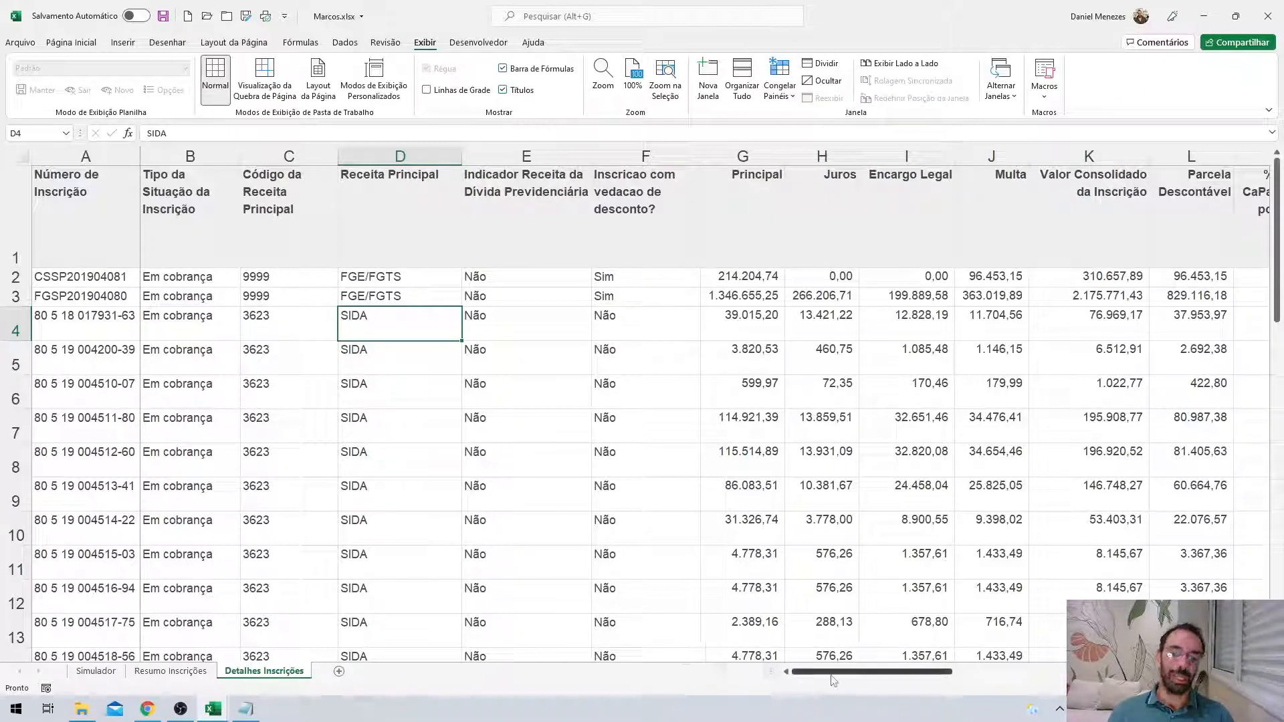
pyautogui.moveTo(846, 676); pyautogui.dragTo(772, 682)
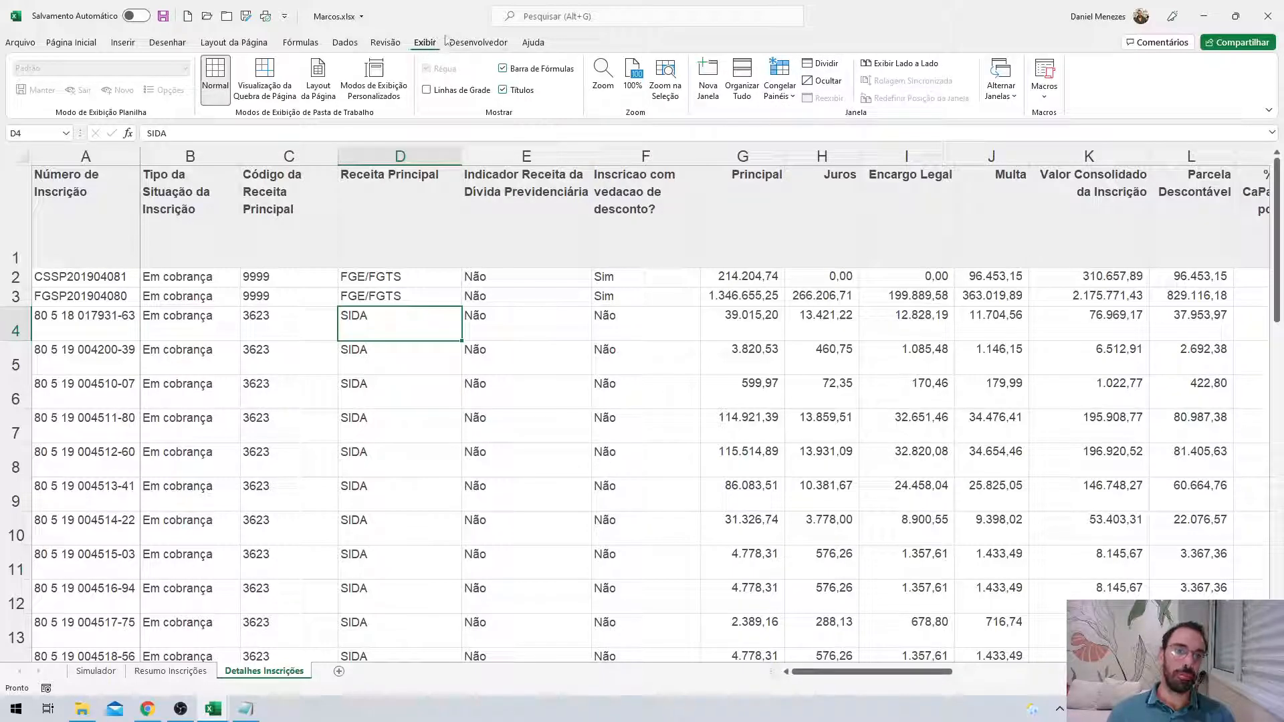
# Try splitting the sheet into panes, then remove the split.
pyautogui.click(822, 63)
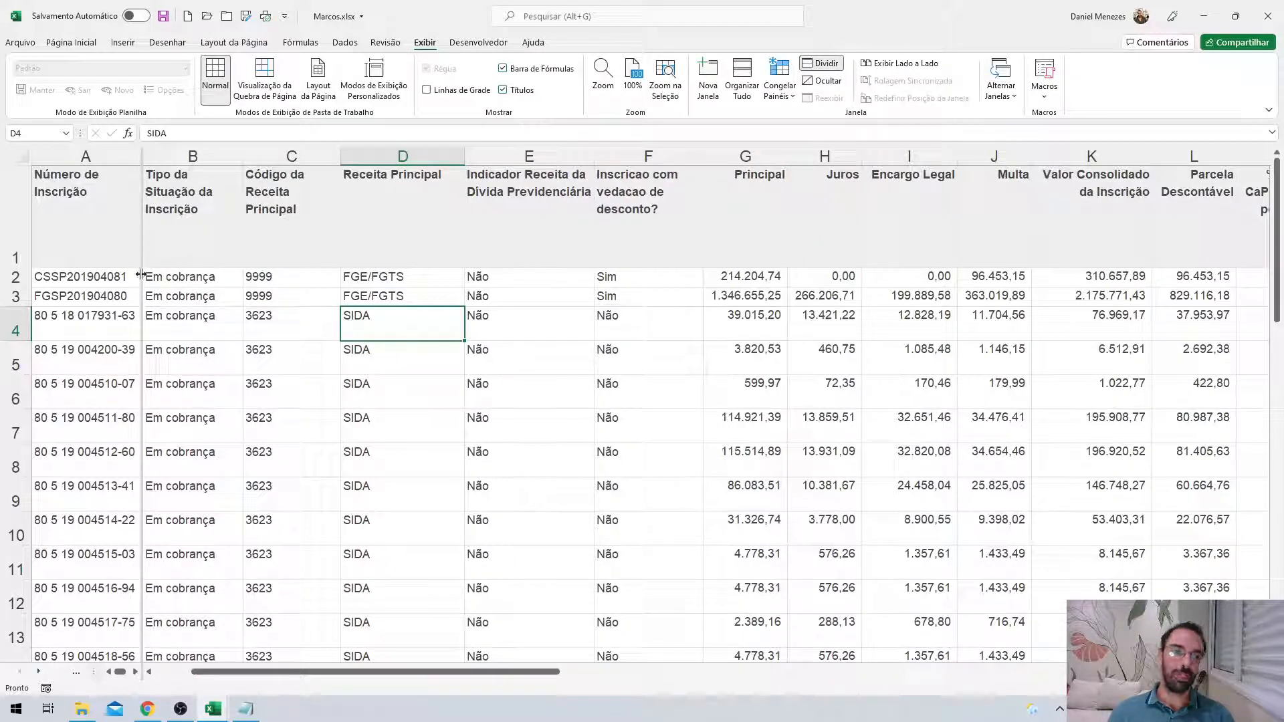
pyautogui.moveTo(141, 272); pyautogui.dragTo(140, 312)
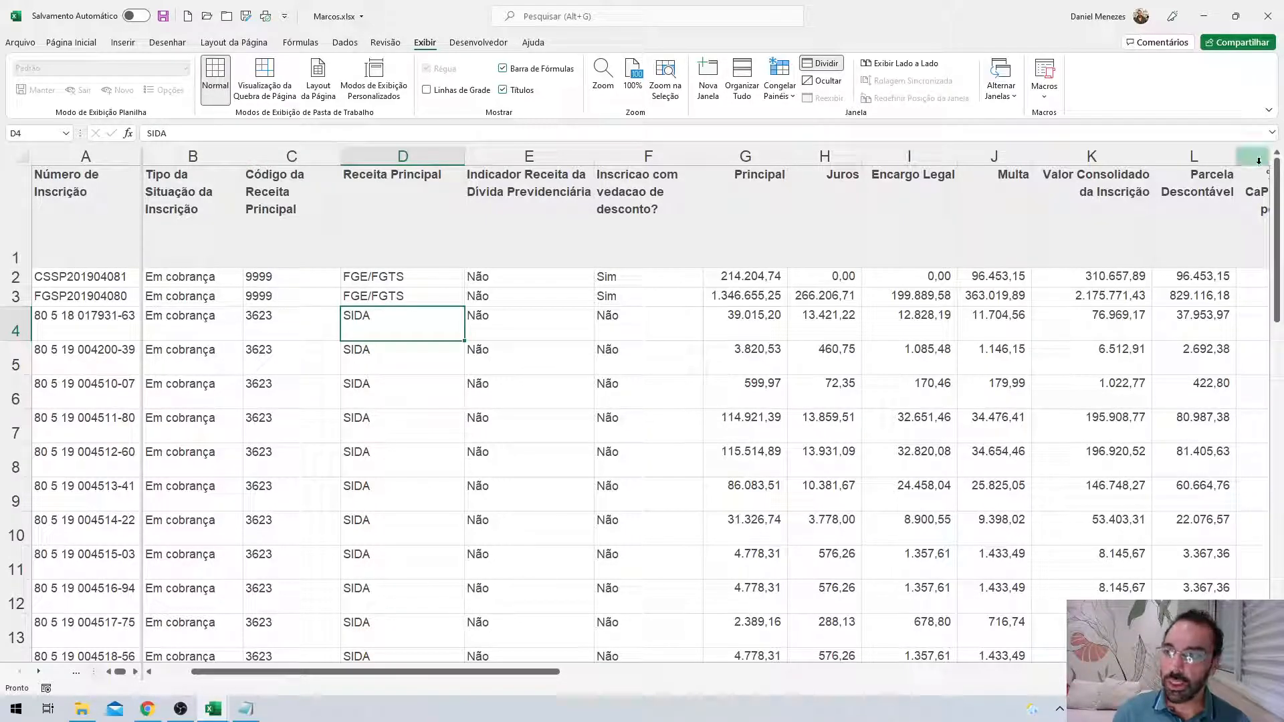
pyautogui.moveTo(1277, 145)
pyautogui.mouseDown()
pyautogui.moveTo(1277, 185)
pyautogui.moveTo(1274, 135)
pyautogui.mouseUp()
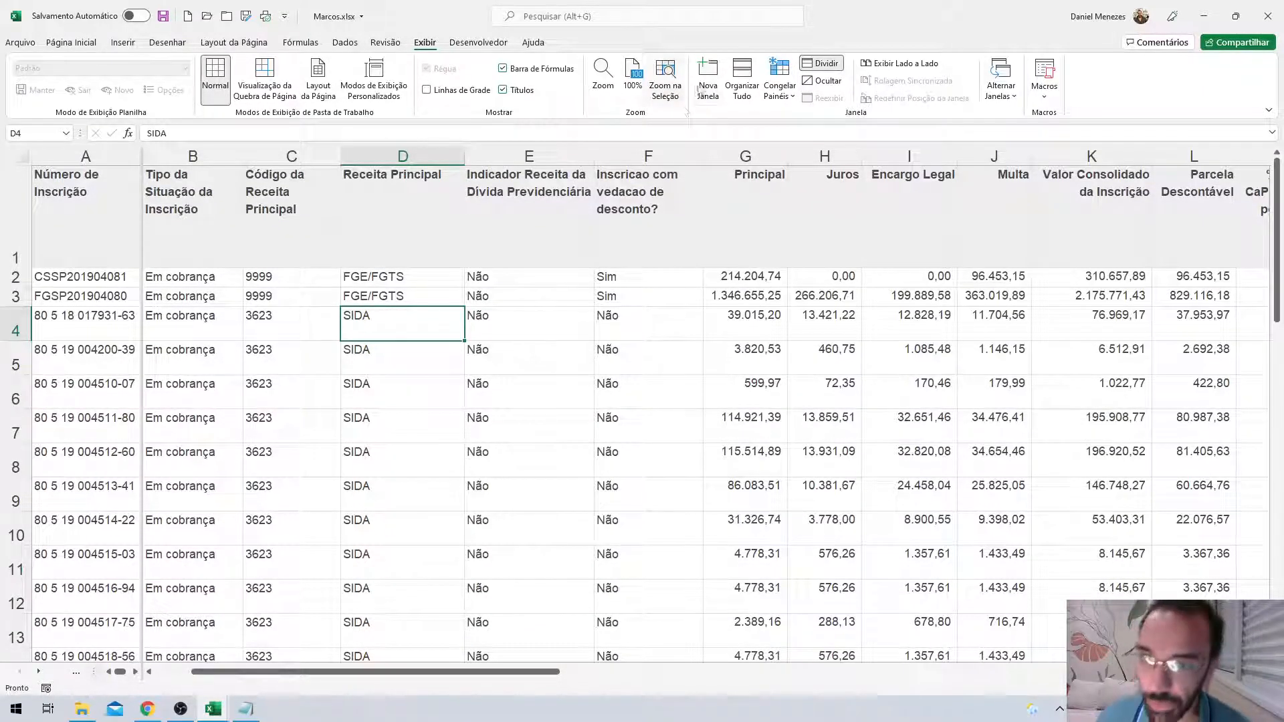
pyautogui.click(822, 63)
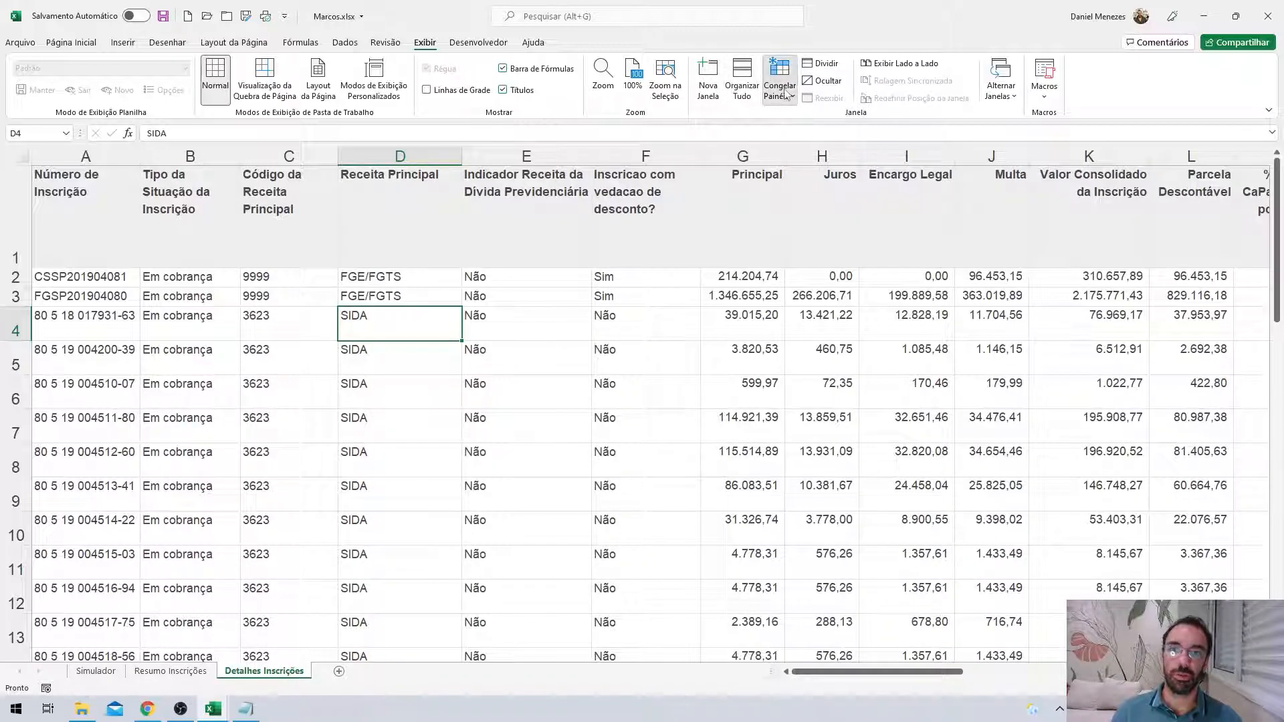
pyautogui.click(785, 94)
# Split the sheet below row 1 and after column A, then freeze those panes.
pyautogui.click(826, 64)
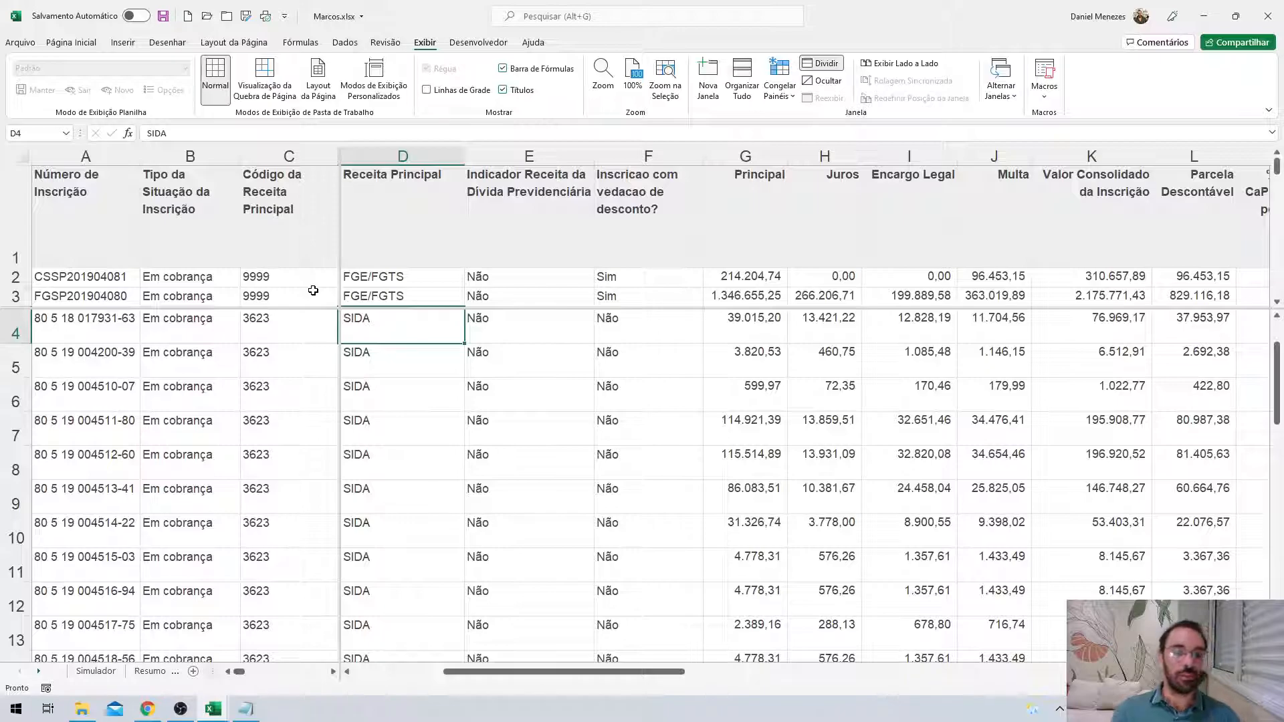
pyautogui.moveTo(341, 259); pyautogui.dragTo(142, 268)
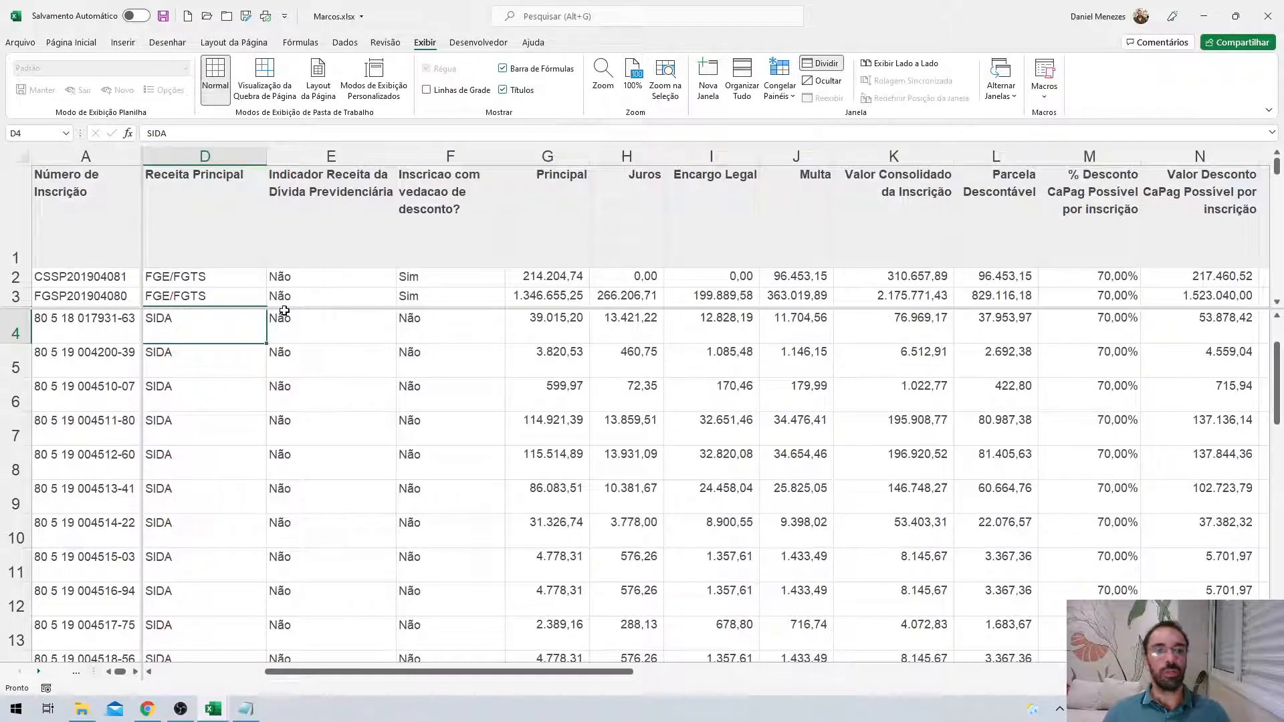
pyautogui.moveTo(284, 311); pyautogui.dragTo(282, 267)
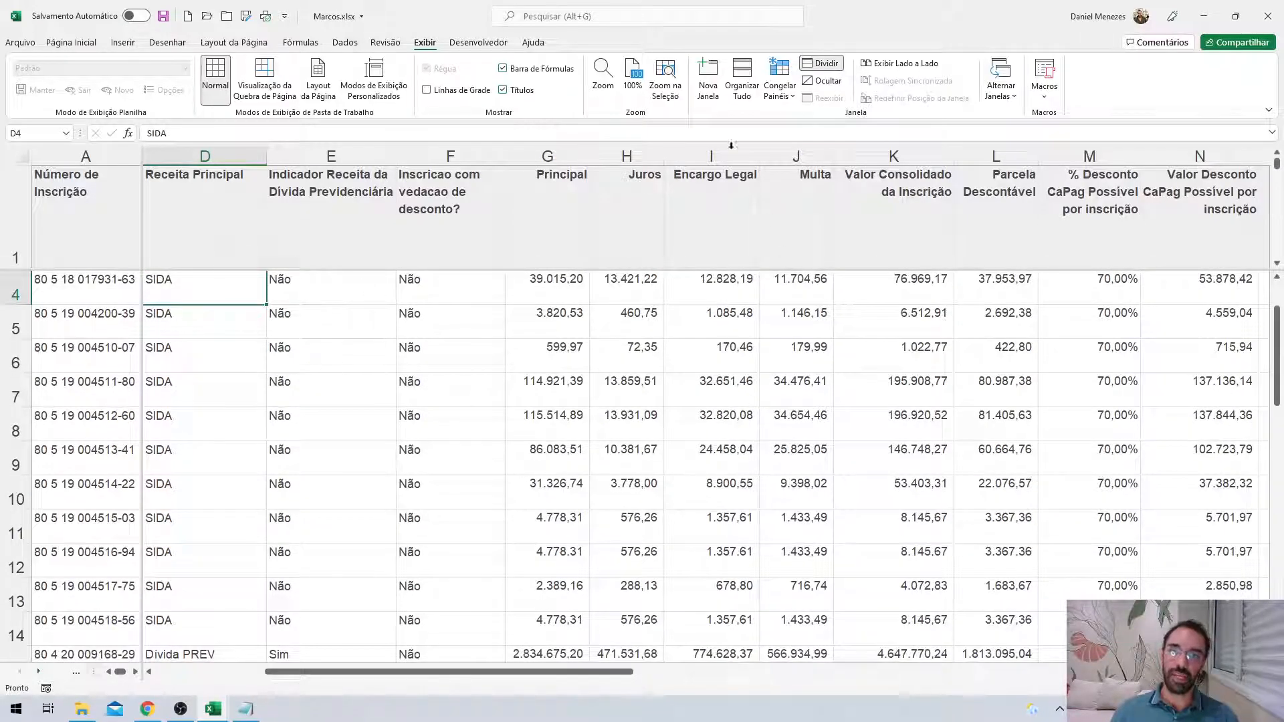
pyautogui.click(784, 93)
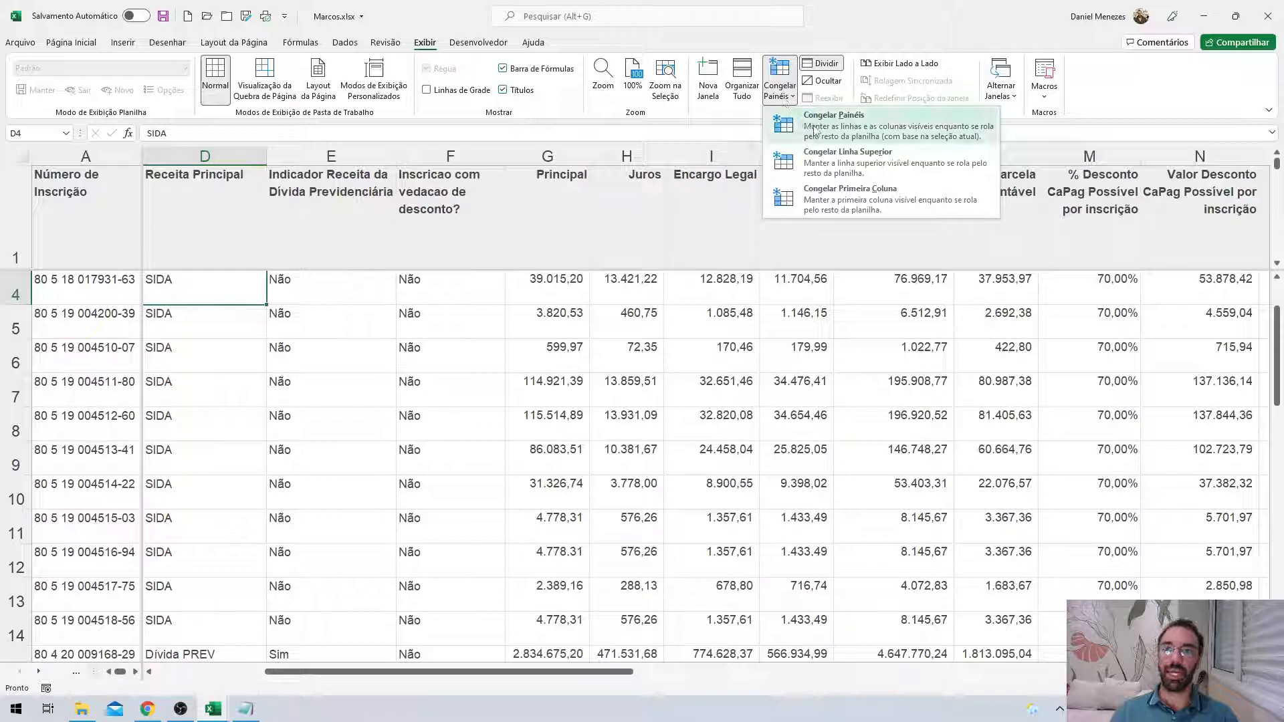
pyautogui.click(814, 131)
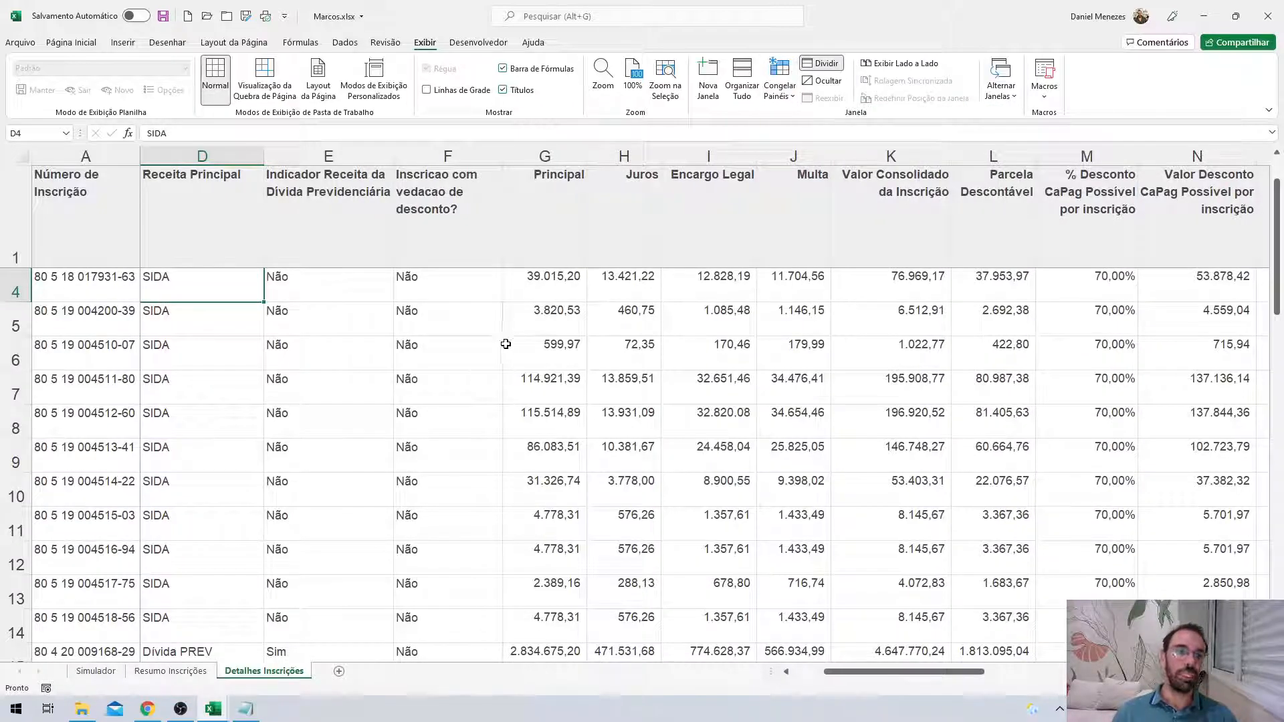
pyautogui.scroll(-15, 505, 344)
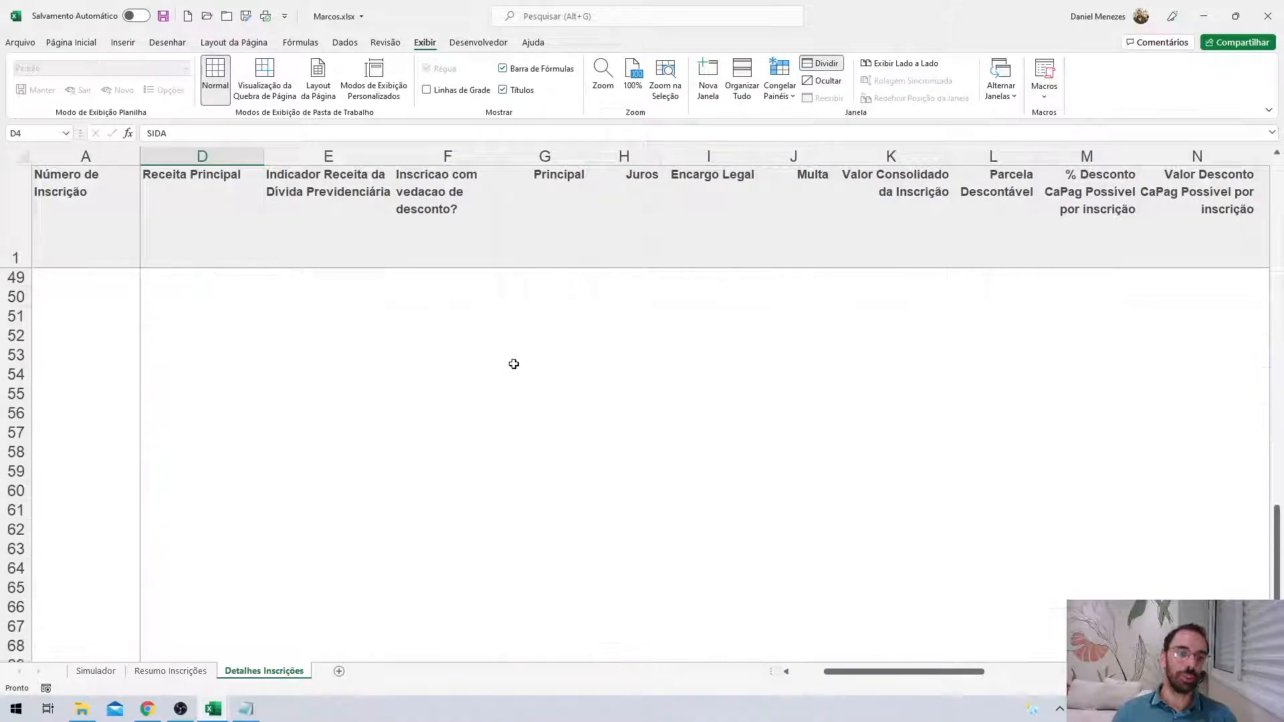
pyautogui.scroll(7, 514, 364)
pyautogui.moveTo(873, 677); pyautogui.dragTo(1040, 678)
pyautogui.moveTo(860, 690); pyautogui.dragTo(779, 696)
# Turn off the split view and delete row 4, the first SIDA row.
pyautogui.click(817, 68)
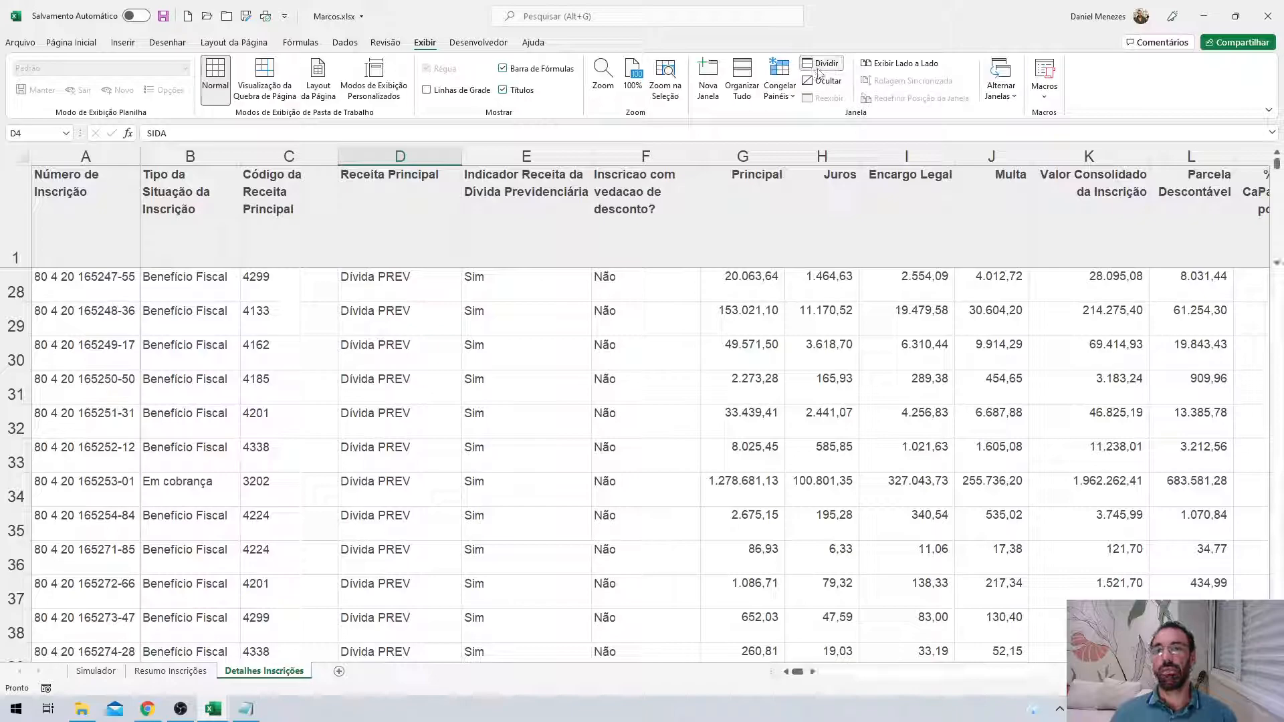
pyautogui.click(819, 67)
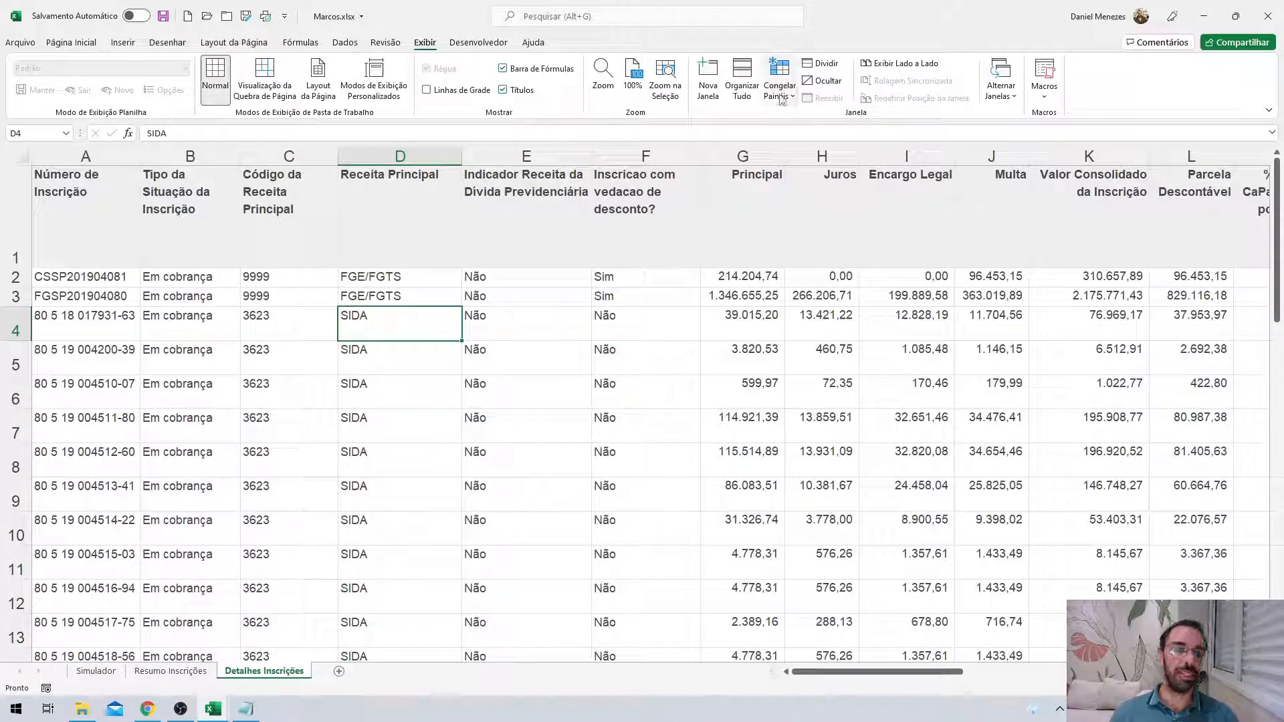
pyautogui.click(602, 470)
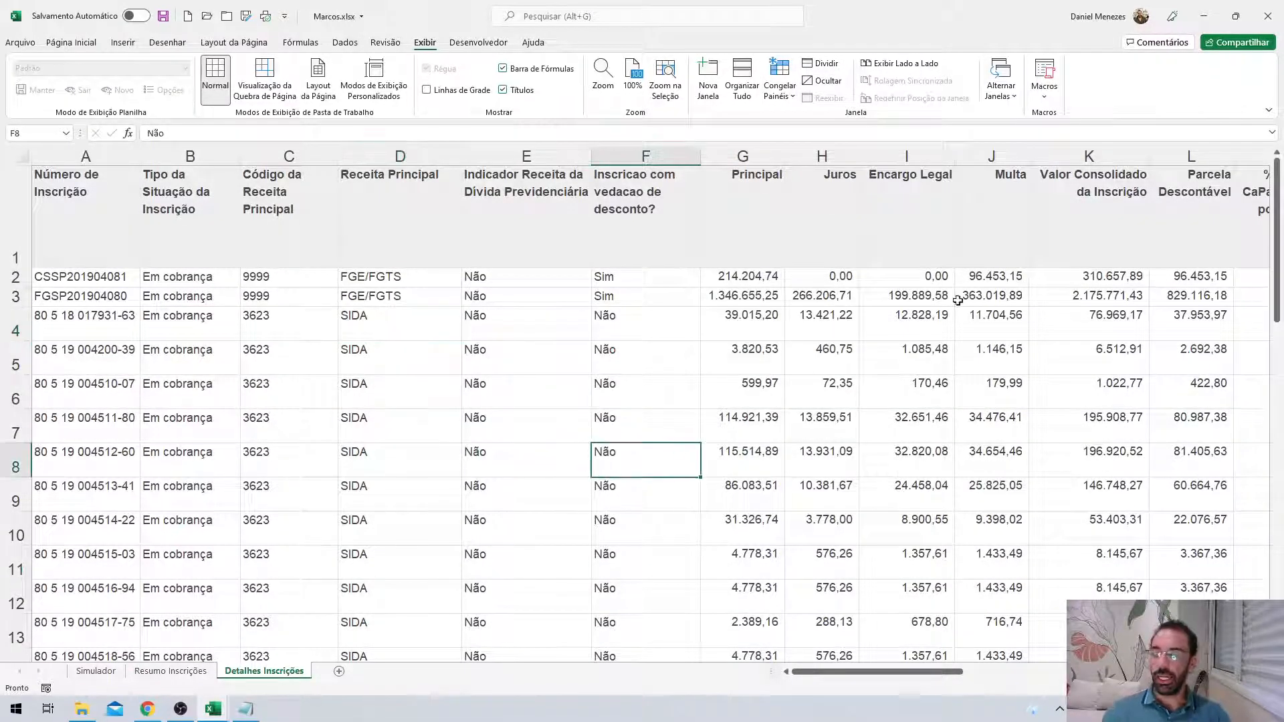
pyautogui.click(179, 368)
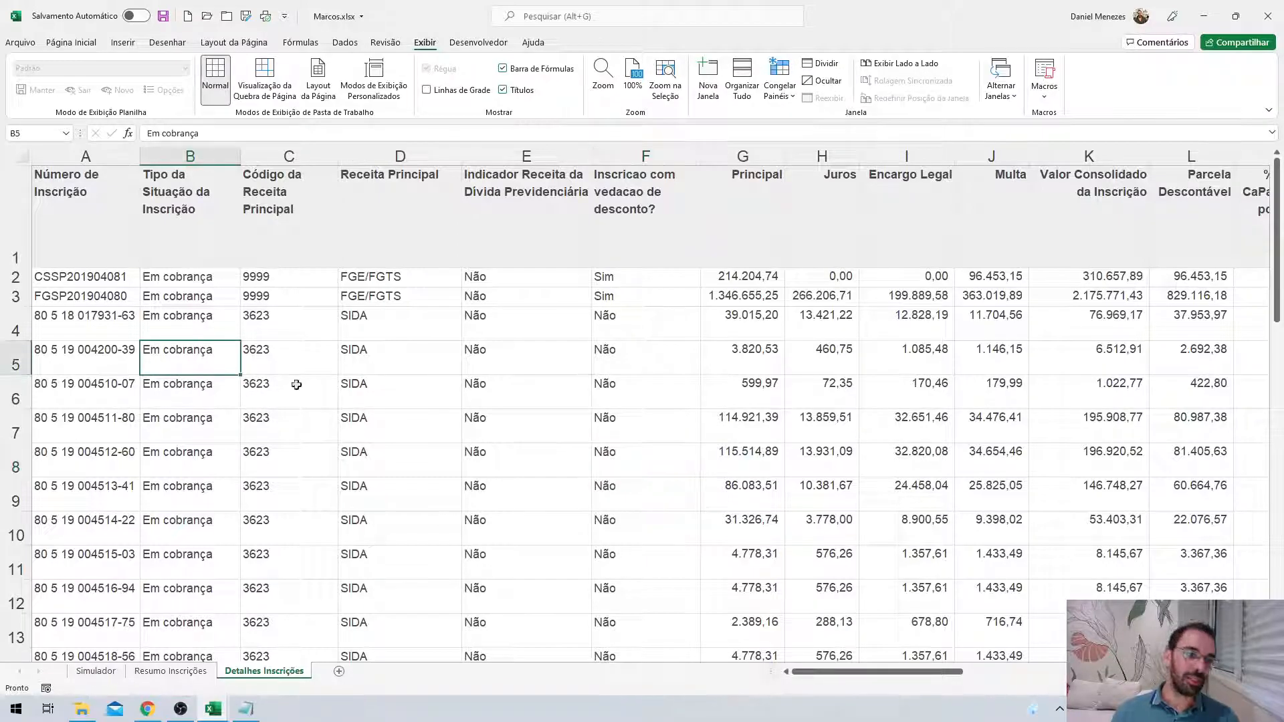
pyautogui.click(19, 320)
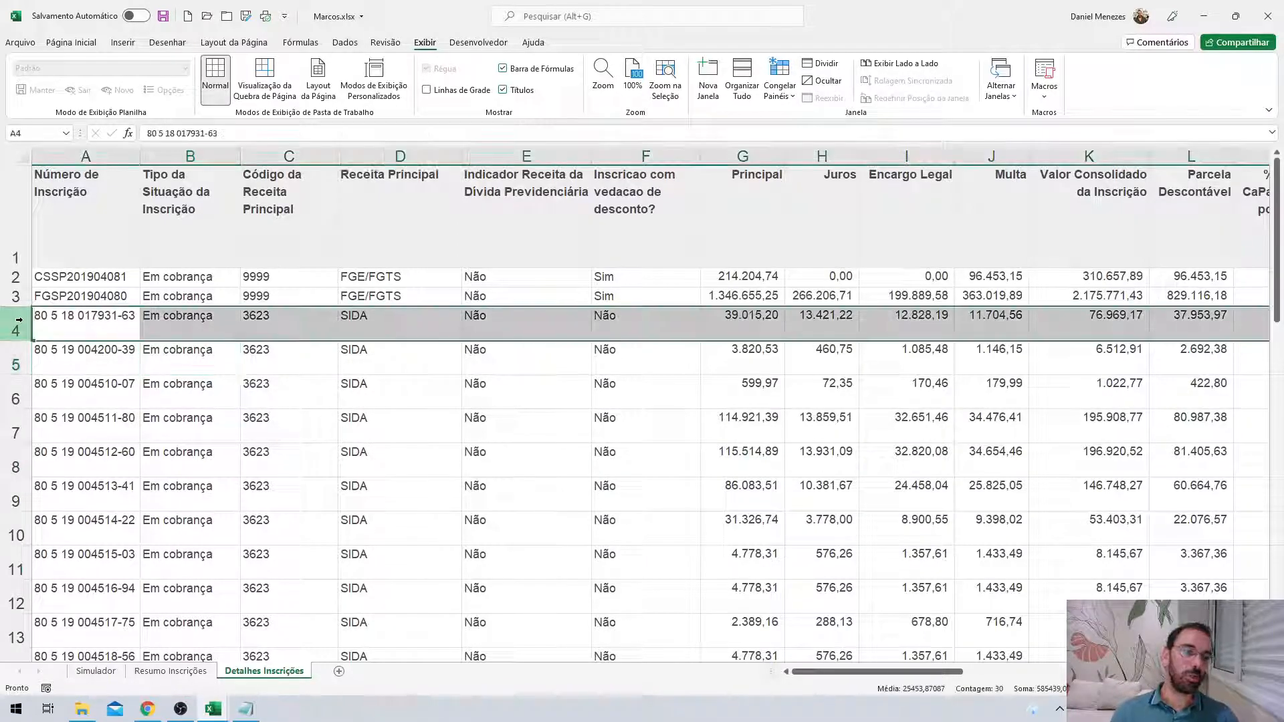
pyautogui.click(185, 151)
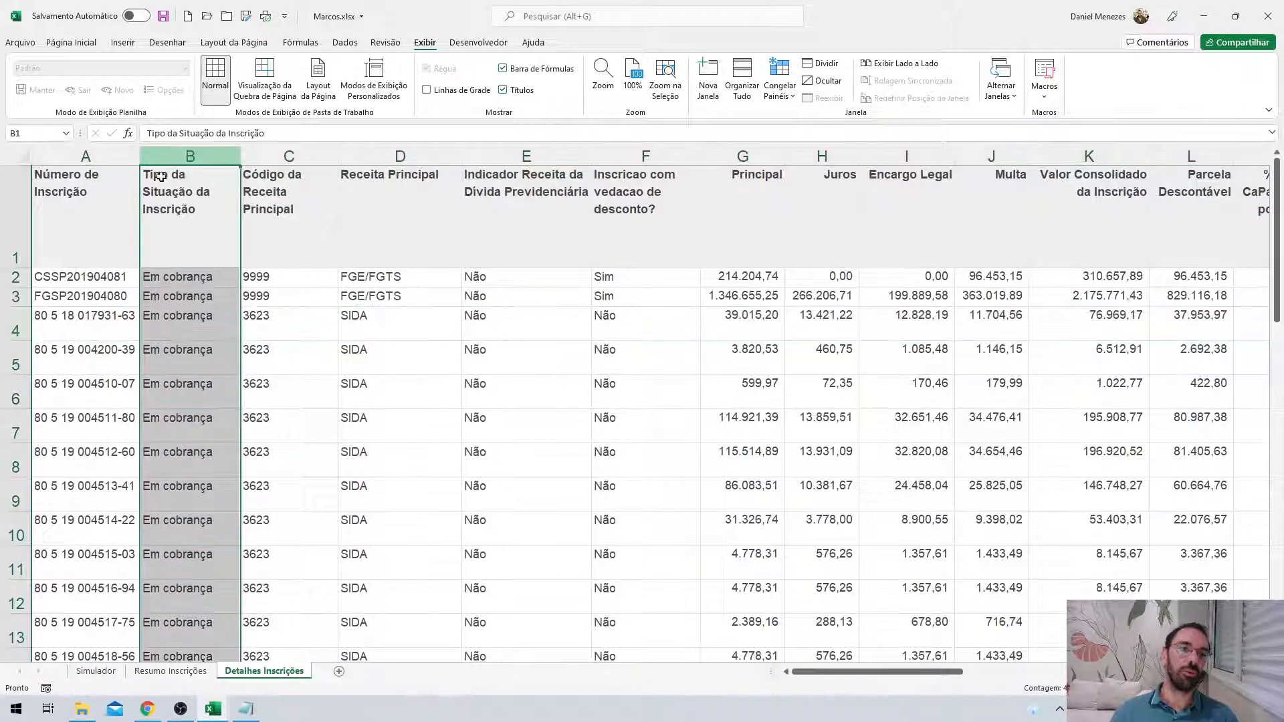
pyautogui.click(14, 326)
pyautogui.rightClick(15, 326)
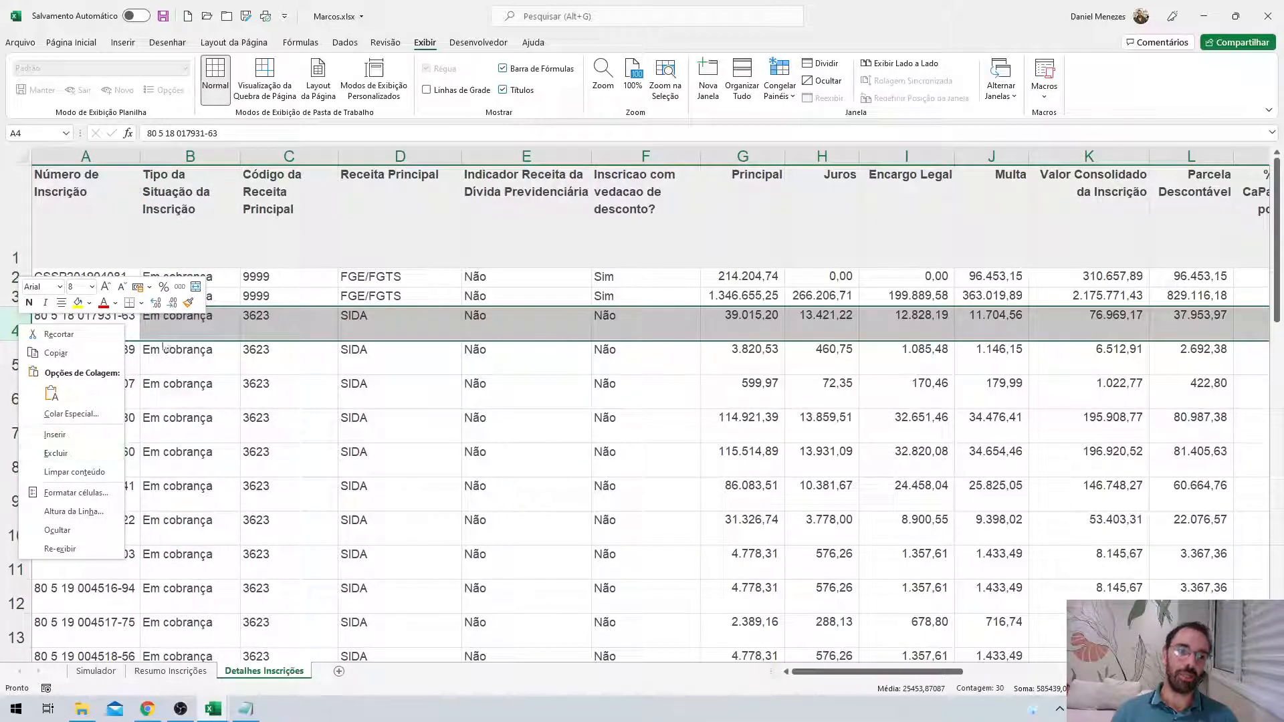
pyautogui.click(56, 455)
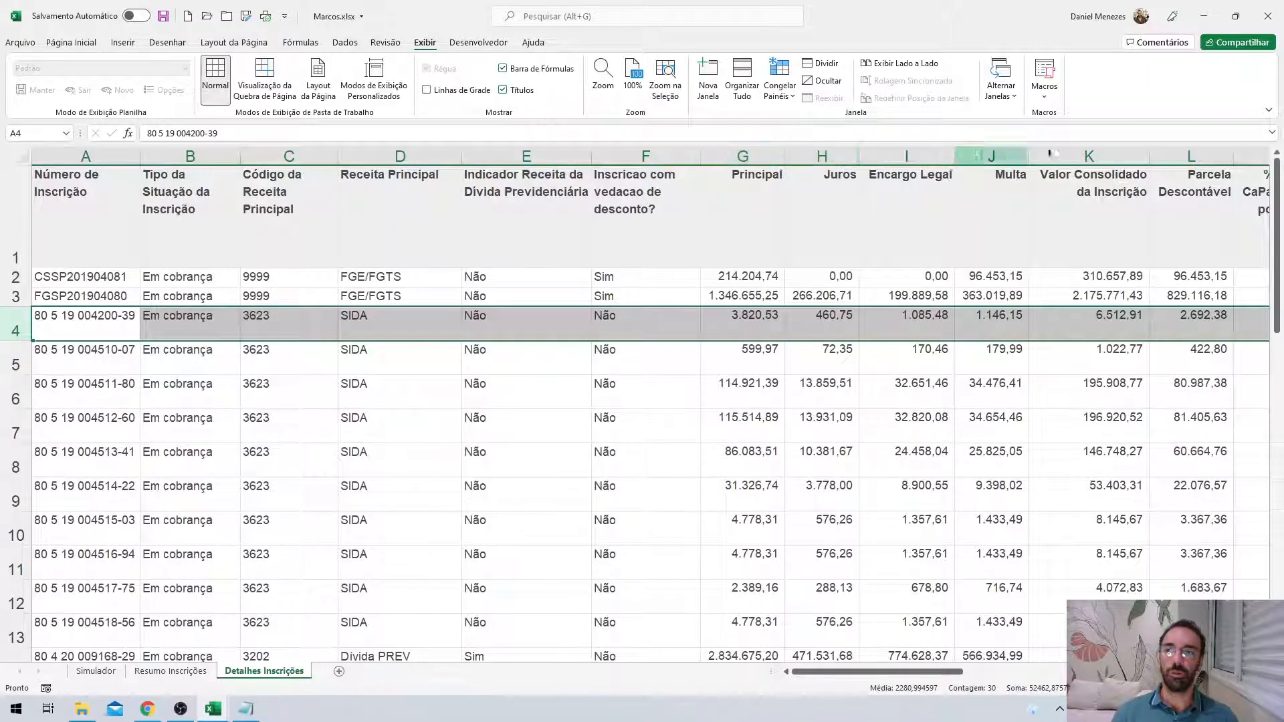
# Delete the Parcela Descontável column L and insert a blank column at F.
pyautogui.click(1189, 156)
pyautogui.rightClick(1189, 157)
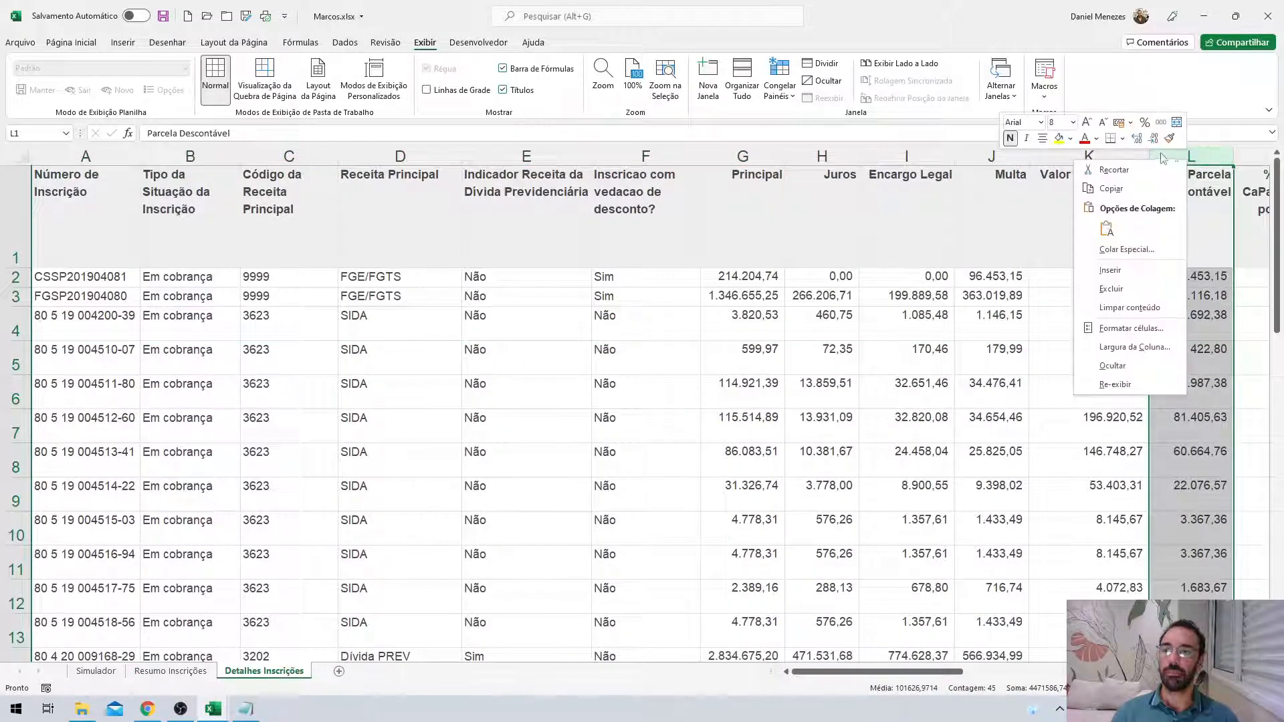
pyautogui.click(1130, 292)
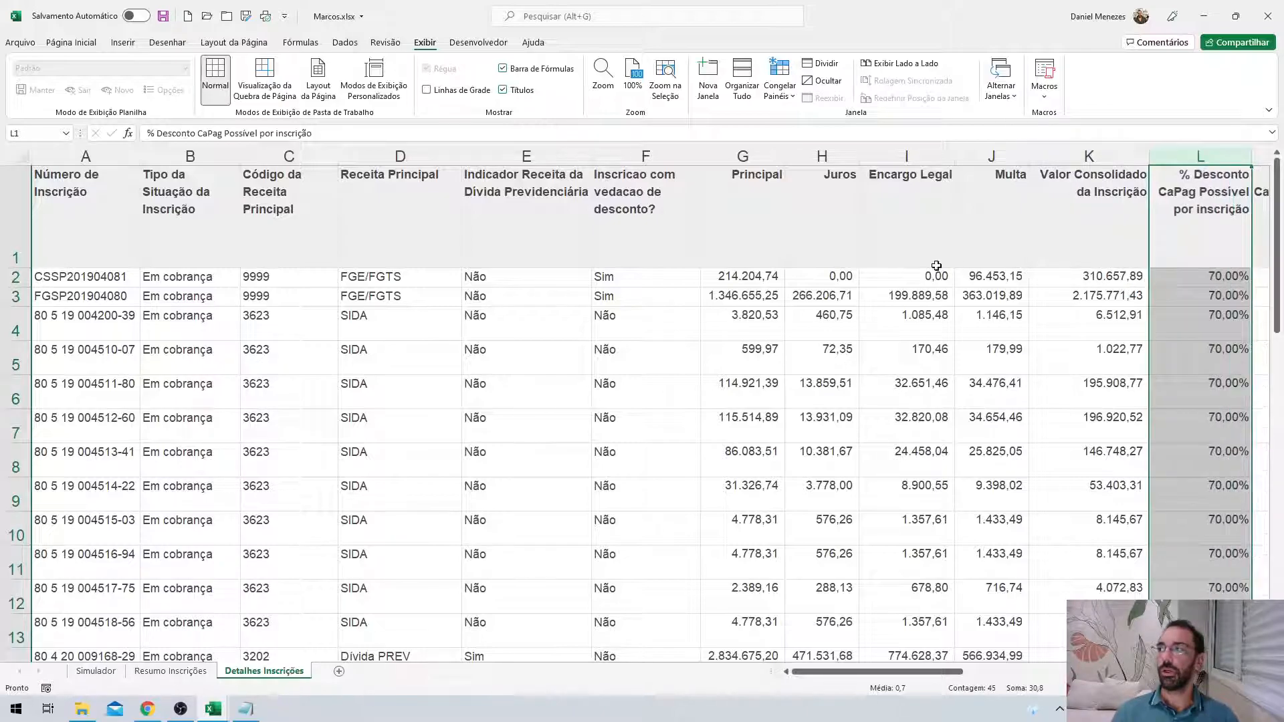
pyautogui.click(646, 154)
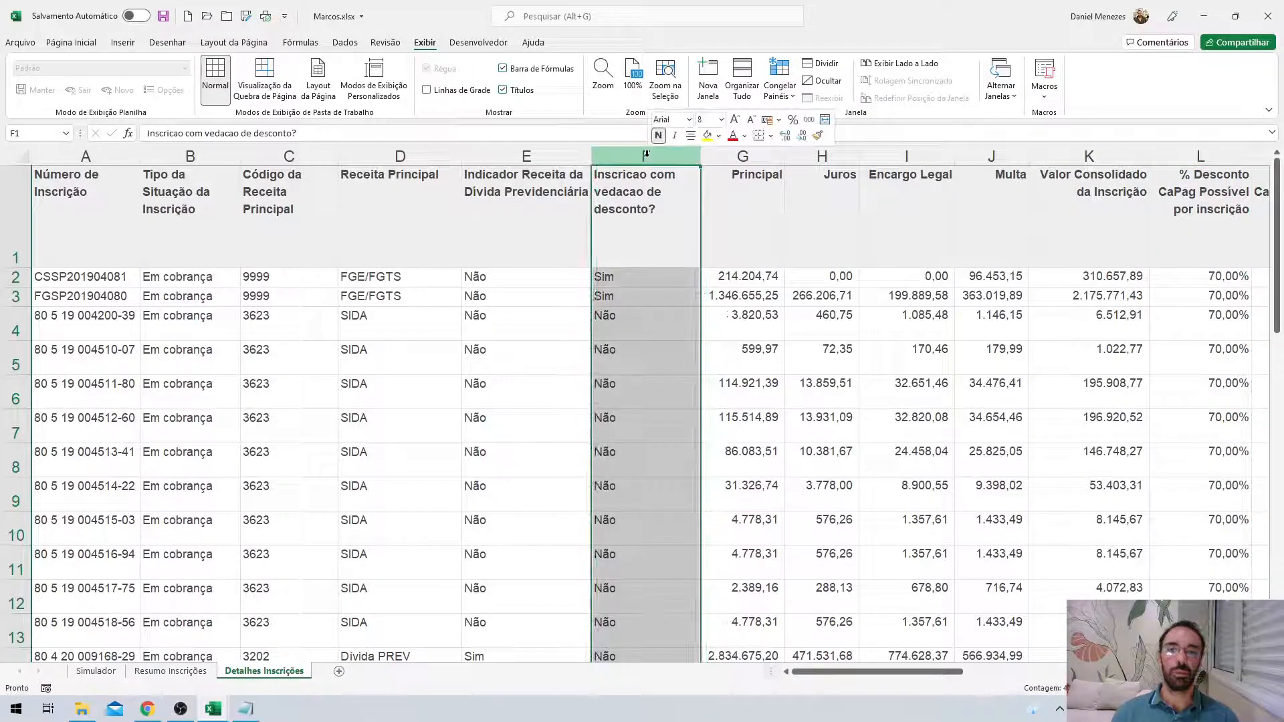
pyautogui.rightClick(646, 155)
pyautogui.click(700, 271)
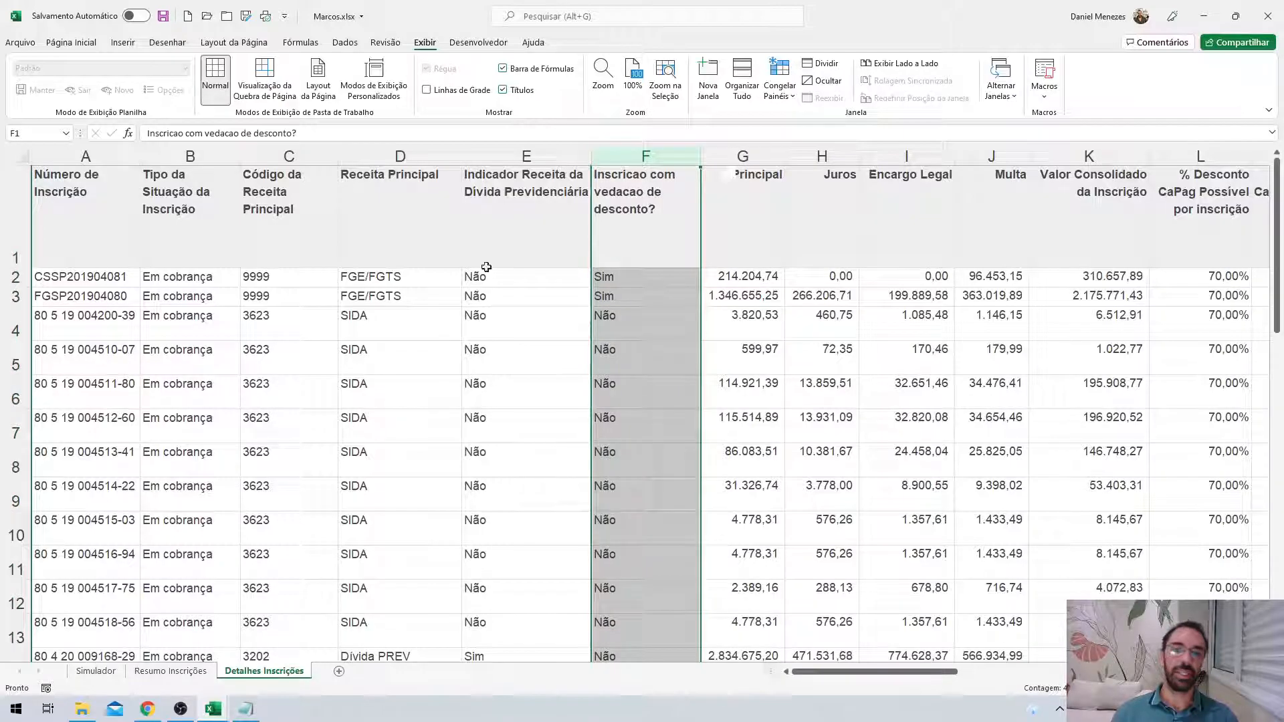
# Insert a blank row at row 4.
pyautogui.click(14, 324)
pyautogui.rightClick(13, 325)
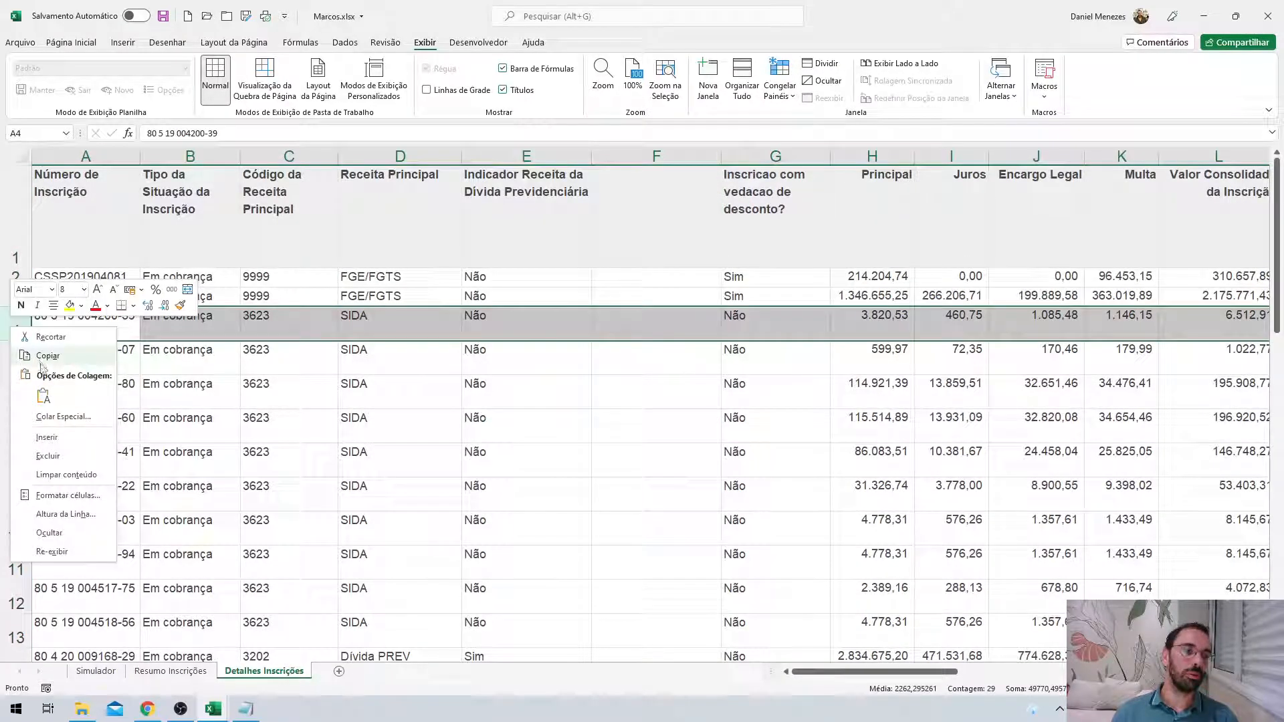
pyautogui.click(47, 437)
pyautogui.click(386, 318)
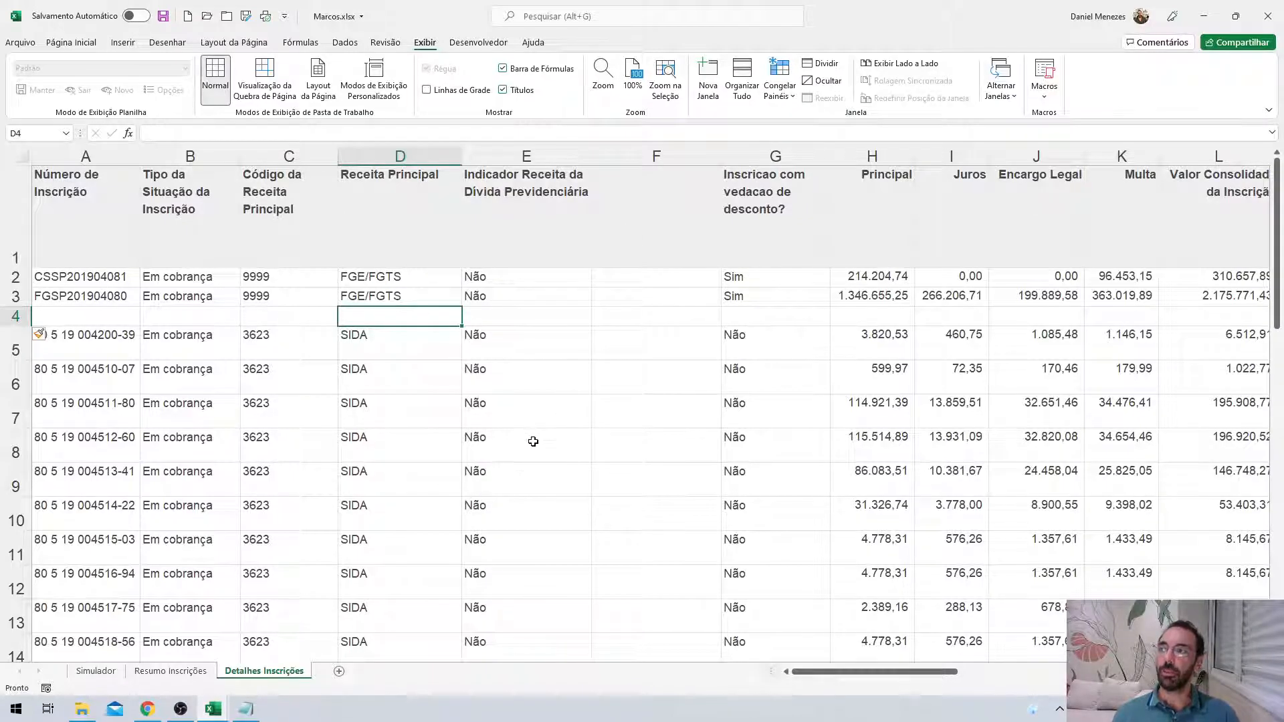
pyautogui.click(358, 423)
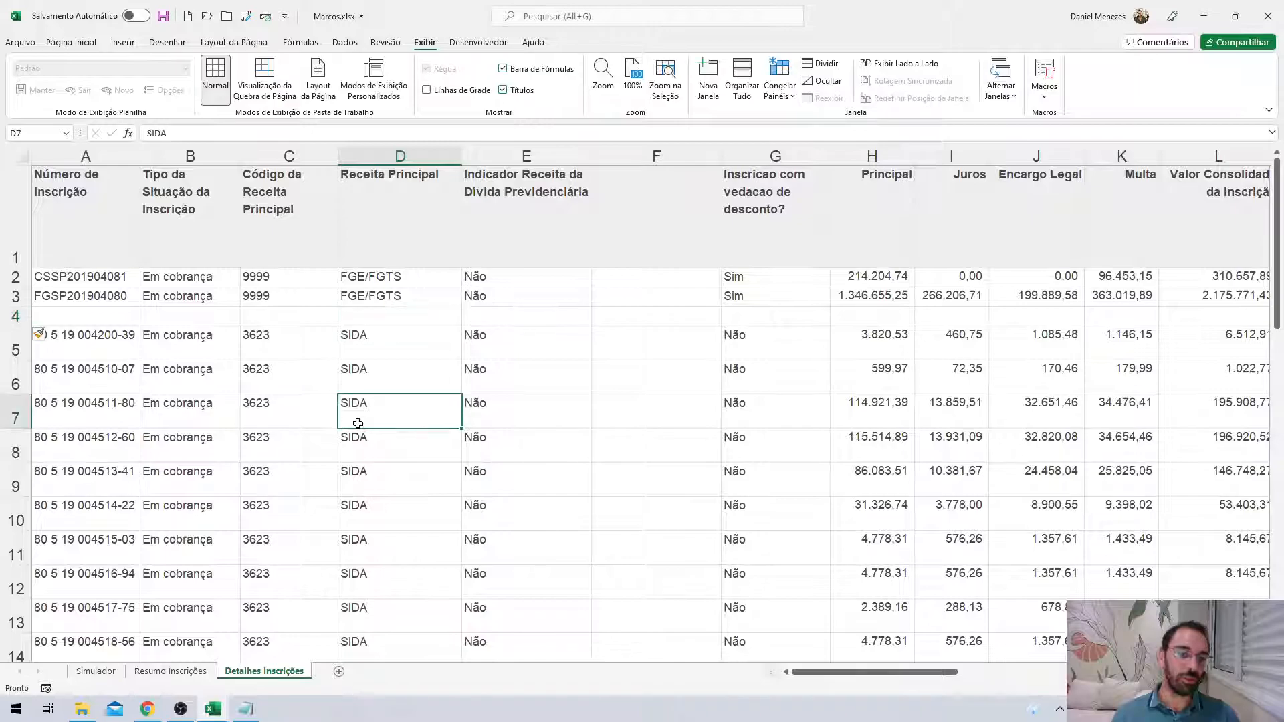